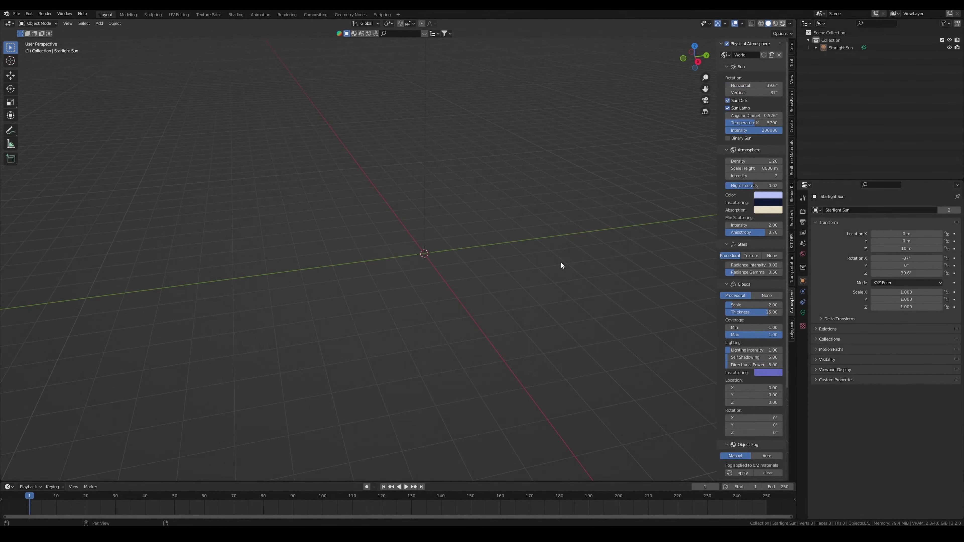
# Step: Switch the viewport to Rendered shading, orbit toward the horizon and adjust the sun angle
pyautogui.hotkey('shift', 'z')
pyautogui.moveTo(561, 264)
pyautogui.mouseDown(button='middle')
pyautogui.moveTo(517, 300)
pyautogui.moveTo(539, 281)
pyautogui.mouseUp(button='middle')
pyautogui.moveTo(756, 92); pyautogui.dragTo(752, 92)
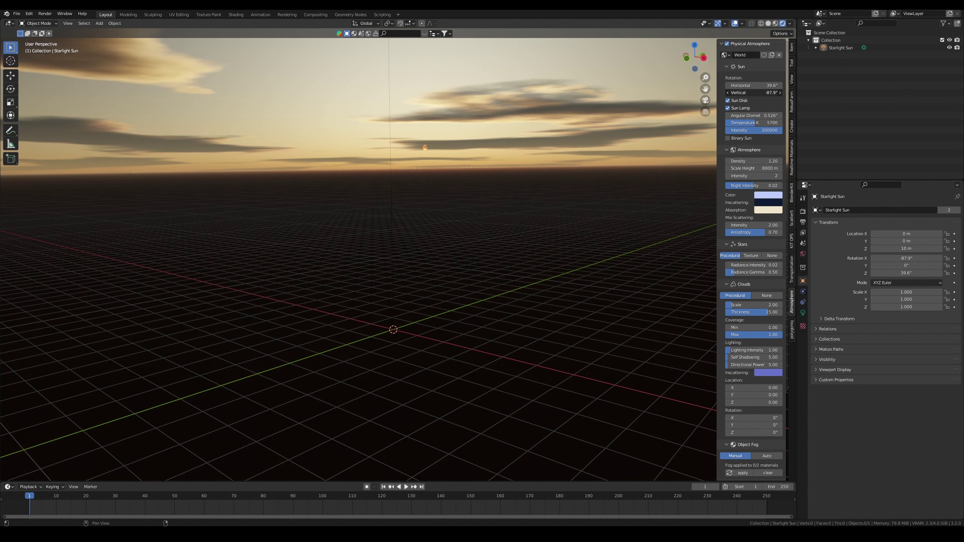
# Step: Set atmosphere density 15 and intensity 5, and make the clouds larger and thinner
pyautogui.click(750, 161)
pyautogui.write('30')
pyautogui.press('Return')
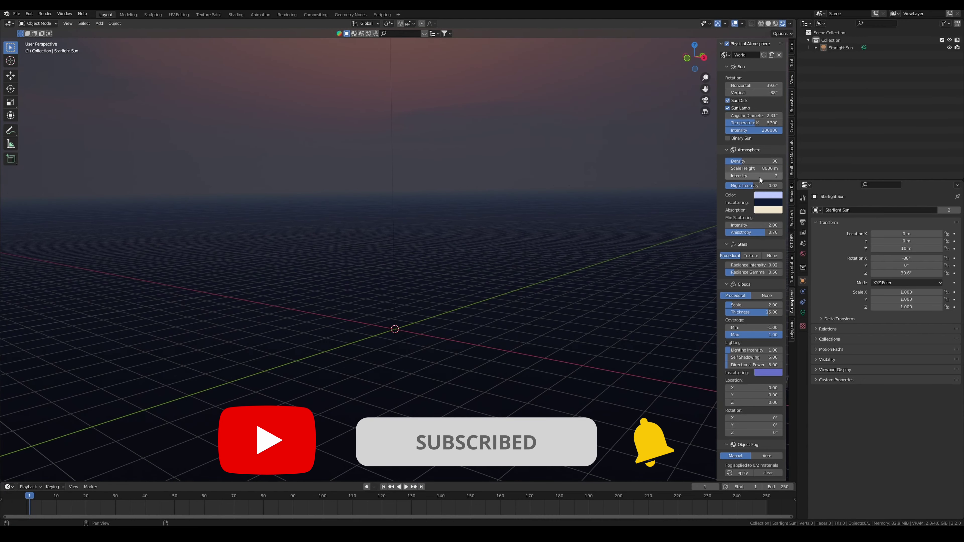
pyautogui.press('Return')
pyautogui.moveTo(763, 162); pyautogui.dragTo(755, 162)
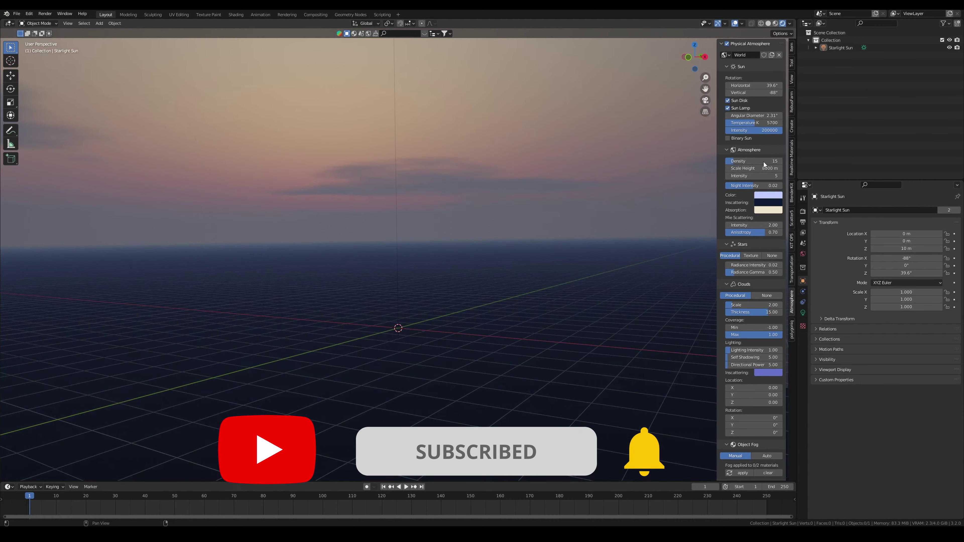
pyautogui.moveTo(736, 304)
pyautogui.mouseDown()
pyautogui.moveTo(746, 305)
pyautogui.moveTo(723, 312)
pyautogui.moveTo(767, 305)
pyautogui.mouseUp()
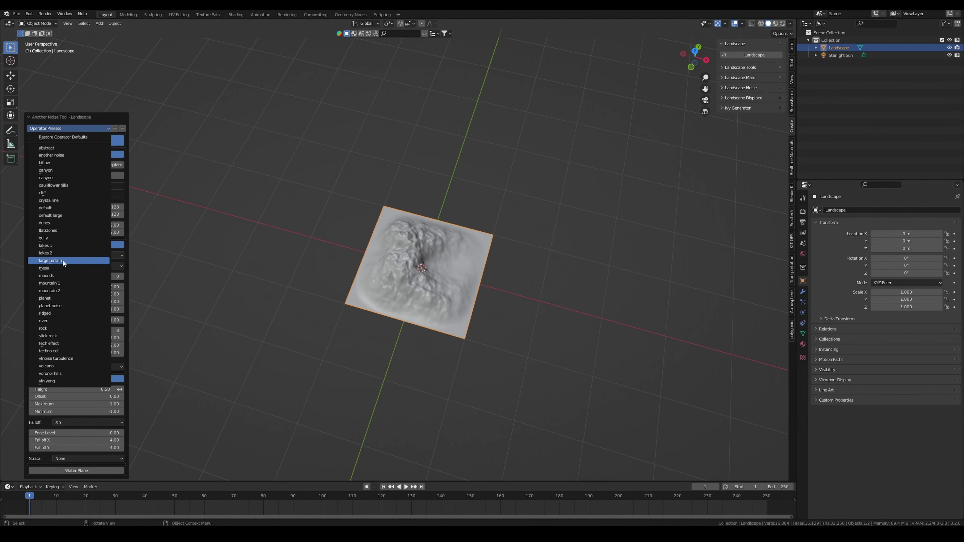
# Step: Apply the 'large terrain' landscape preset and add a plane scaled up much larger
pyautogui.click(63, 262)
pyautogui.press('s')
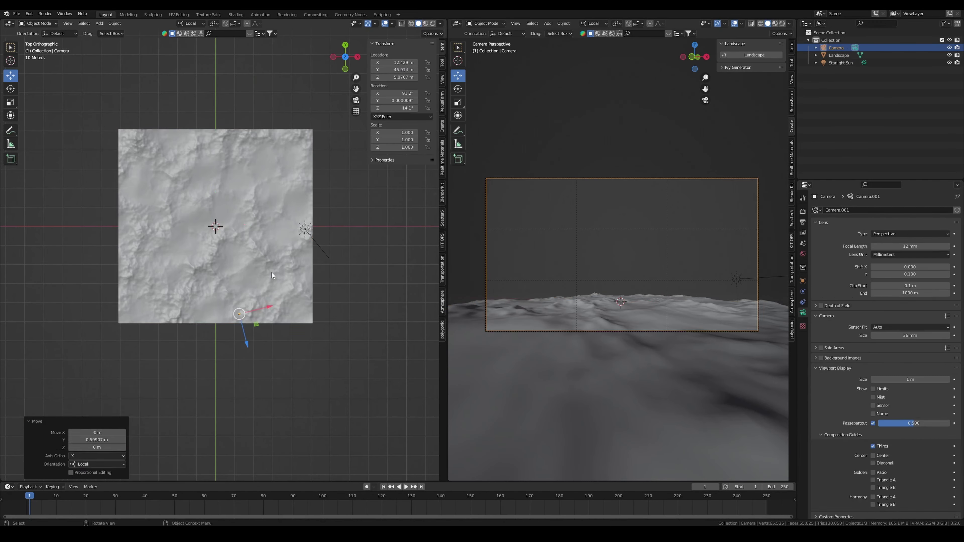
pyautogui.hotkey('shift', 'a')
pyautogui.click(353, 168)
pyautogui.press('s')
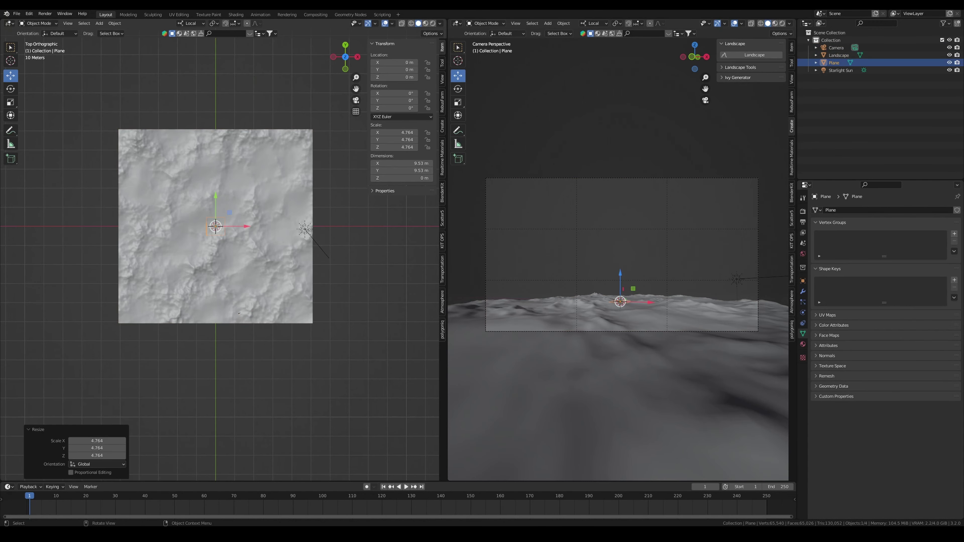
pyautogui.moveTo(363, 289); pyautogui.dragTo(266, 243, button='middle')
pyautogui.press('s')
pyautogui.click(235, 288)
# Step: Raise the plane along Z and flatten the landscape by scaling it on Z
pyautogui.press('g')
pyautogui.press('z')
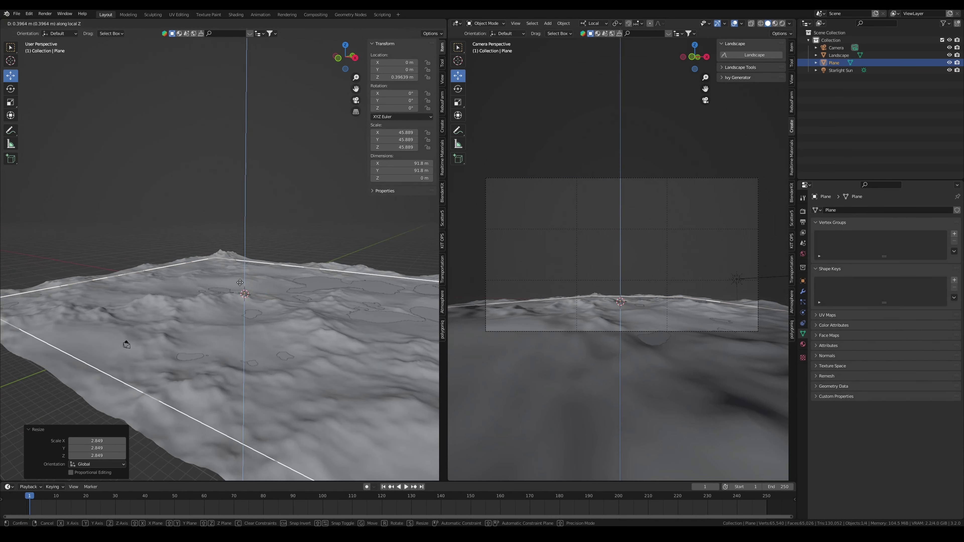
pyautogui.click(239, 283)
pyautogui.click(328, 297)
pyautogui.press('s')
pyautogui.press('z')
pyautogui.press('z')
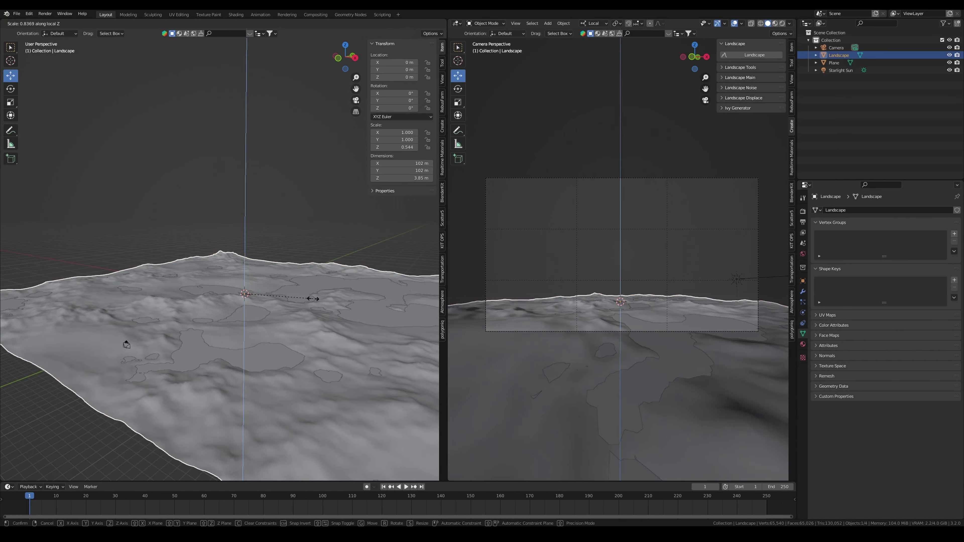
pyautogui.click(283, 302)
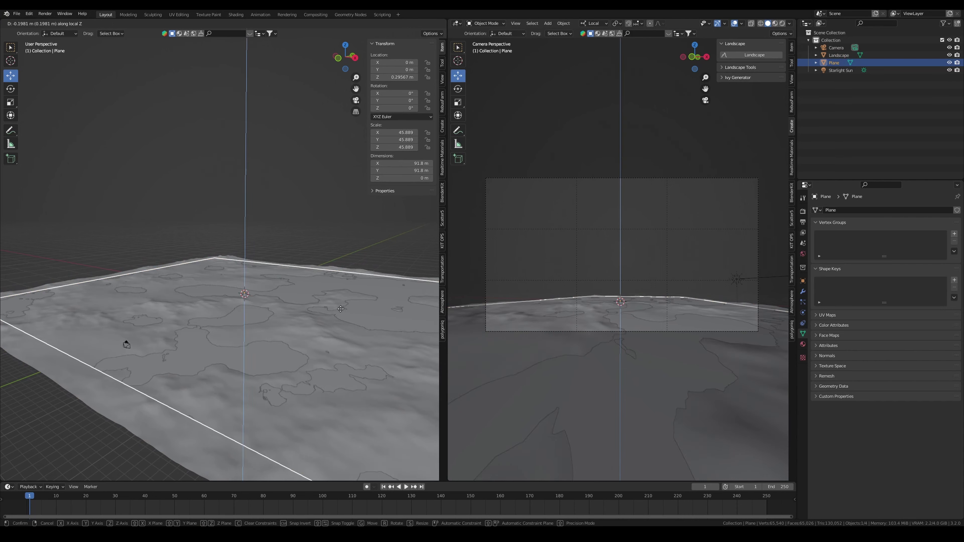
# Step: Add a second landscape terrain tile and scale it
pyautogui.click(405, 54)
pyautogui.press('s')
pyautogui.click(377, 329)
pyautogui.press('KP_7')
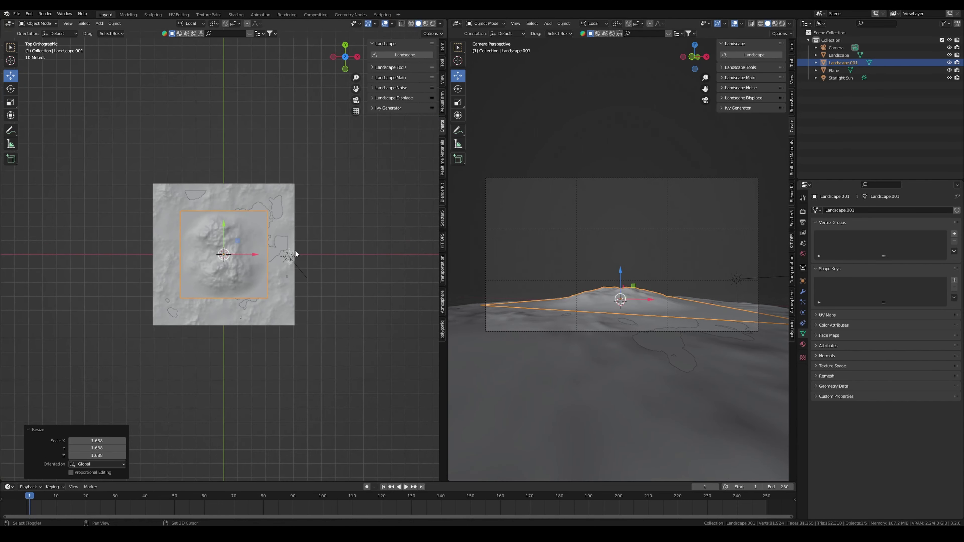
# Step: Move and rotate Landscape.001 into place at the upper right
pyautogui.press('g')
pyautogui.click(351, 230)
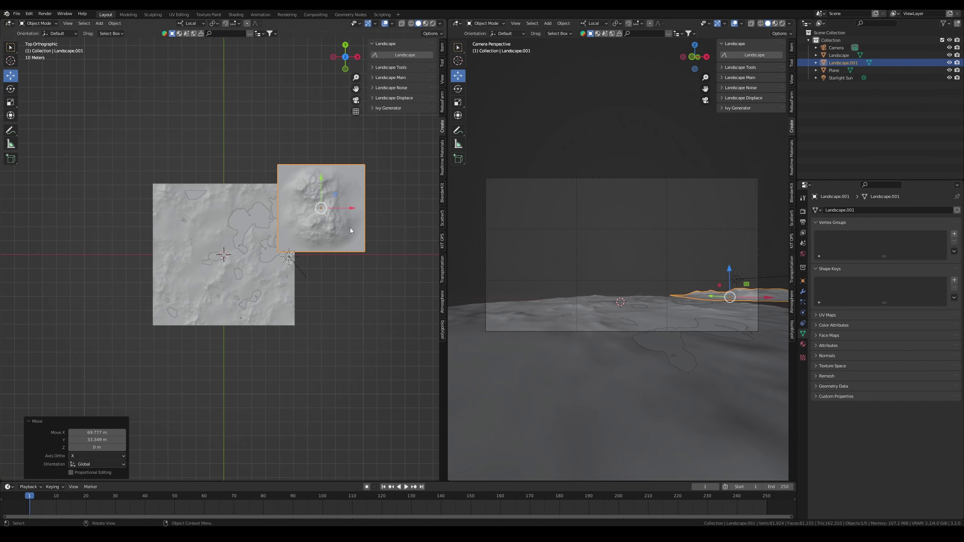
pyautogui.click(690, 259)
pyautogui.press('r')
pyautogui.click(379, 216)
pyautogui.press('g')
pyautogui.click(373, 216)
pyautogui.click(368, 305)
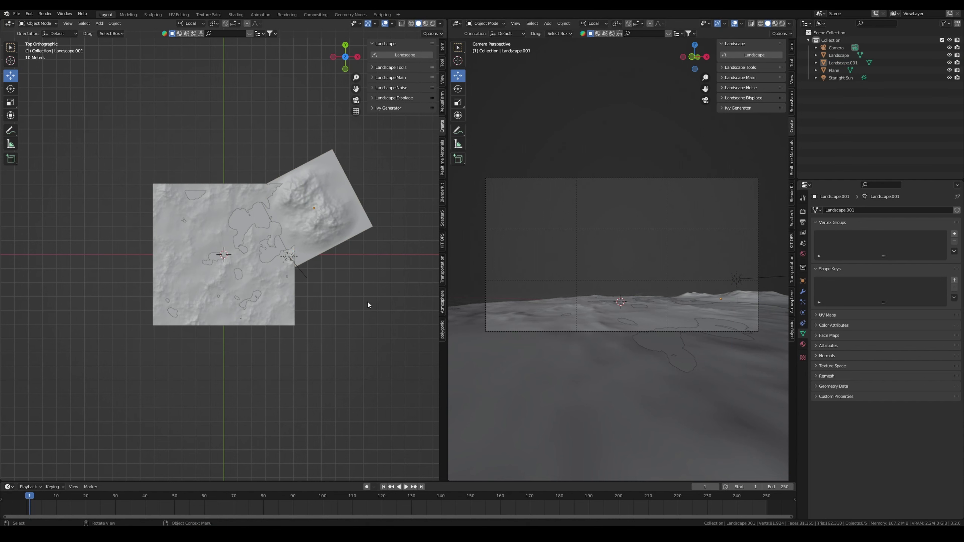
# Step: Enlarge the main landscape and lower the flat plane along Z
pyautogui.press('s')
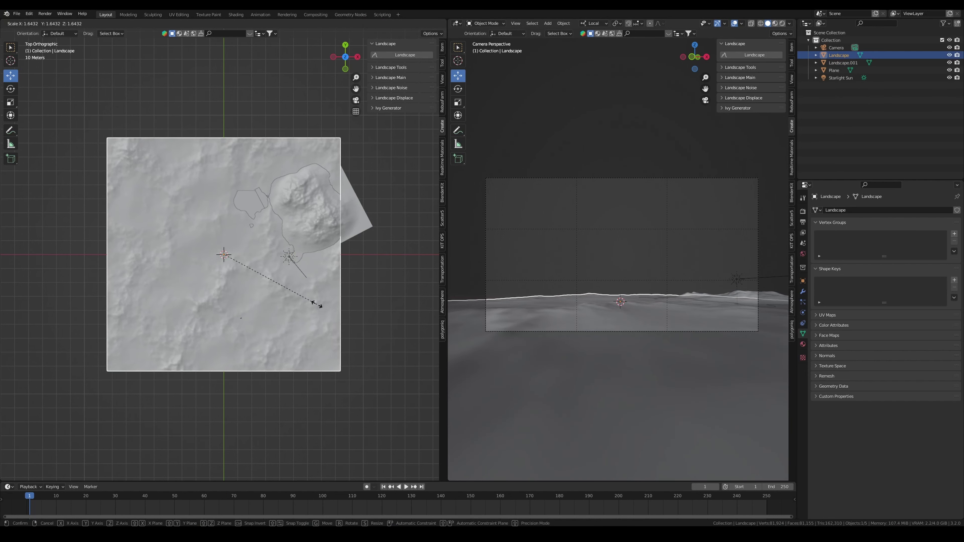
pyautogui.click(318, 306)
pyautogui.moveTo(318, 306); pyautogui.dragTo(262, 271, button='middle')
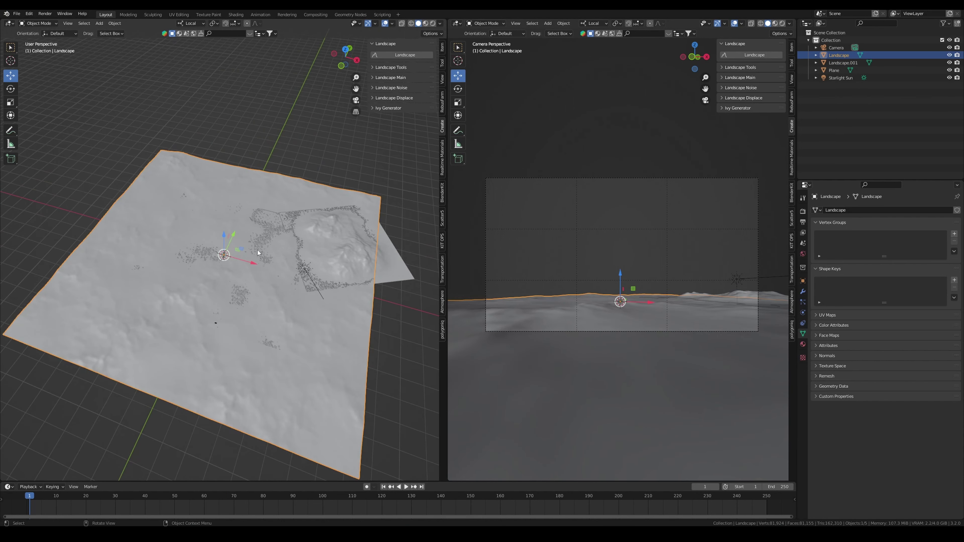
pyautogui.click(258, 252)
pyautogui.press('g')
pyautogui.press('z')
pyautogui.press('z')
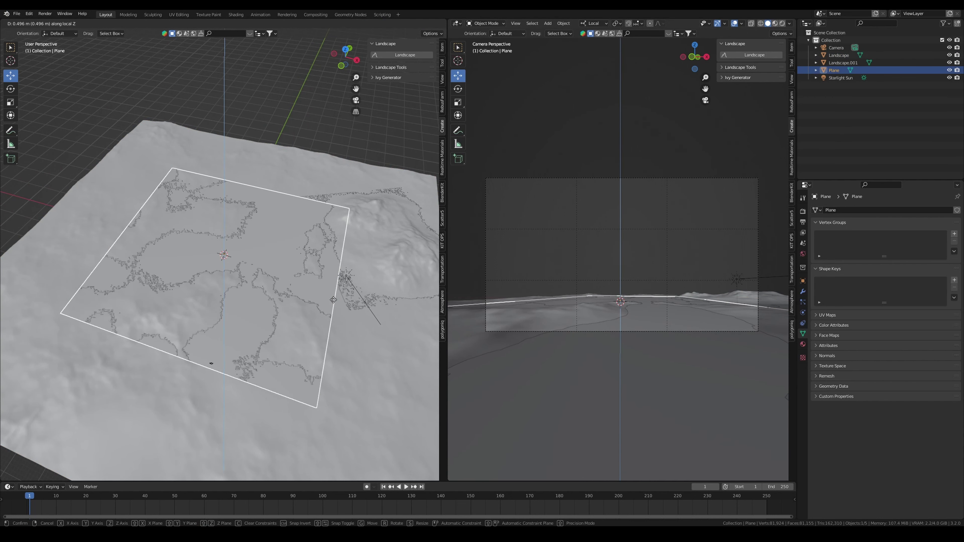
pyautogui.click(333, 300)
# Step: Duplicate the terrain tile and place the copy on the left
pyautogui.click(357, 266)
pyautogui.press('KP_7')
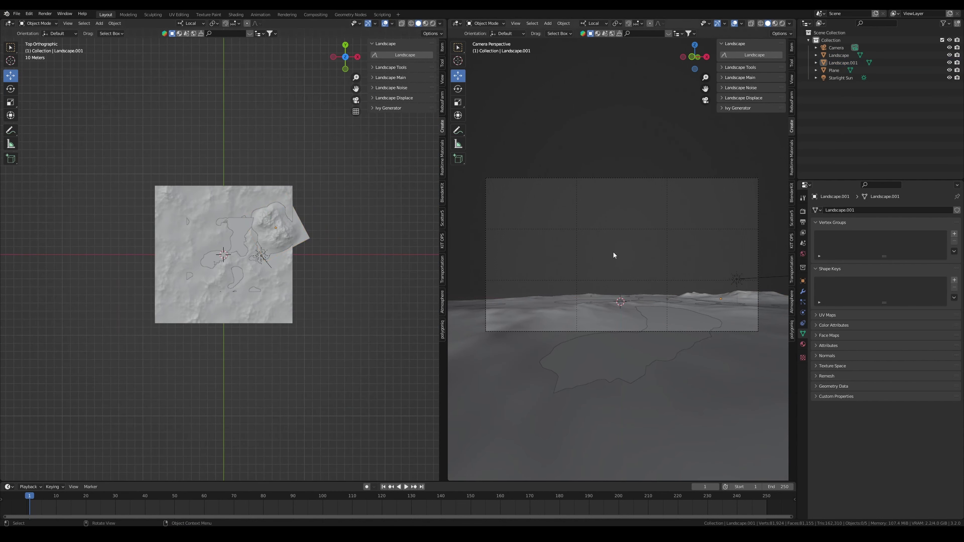
pyautogui.scroll(1, 279, 230)
pyautogui.click(308, 230)
pyautogui.hotkey('shift', 'd')
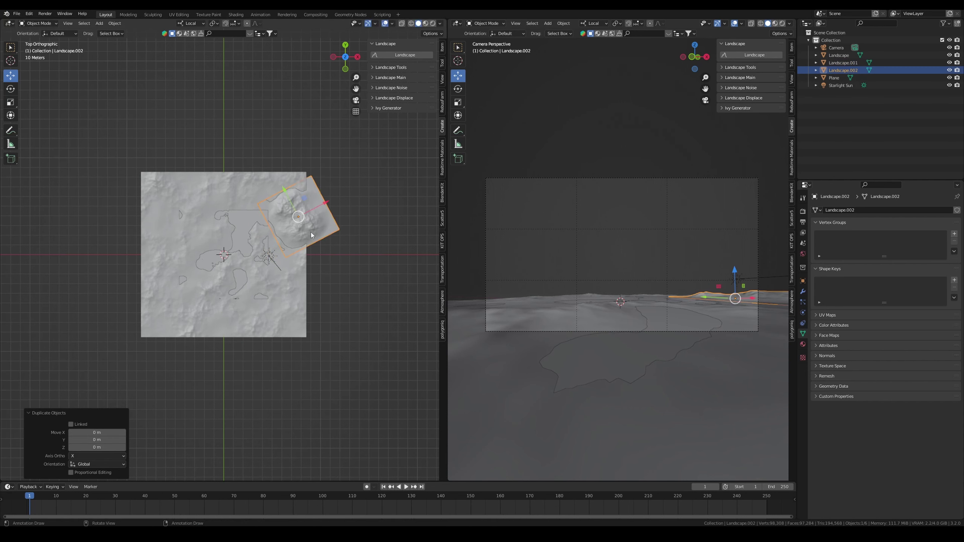
pyautogui.click(209, 275)
pyautogui.press('g')
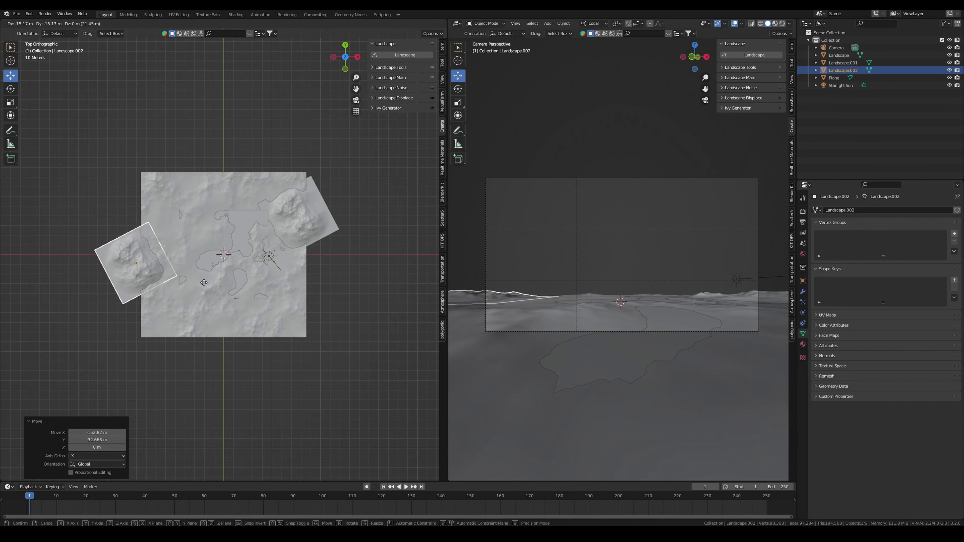
pyautogui.click(214, 282)
# Step: Duplicate the tile again at the top right and enlarge it into a big mountain
pyautogui.hotkey('shift', 'd')
pyautogui.click(361, 231)
pyautogui.press('s')
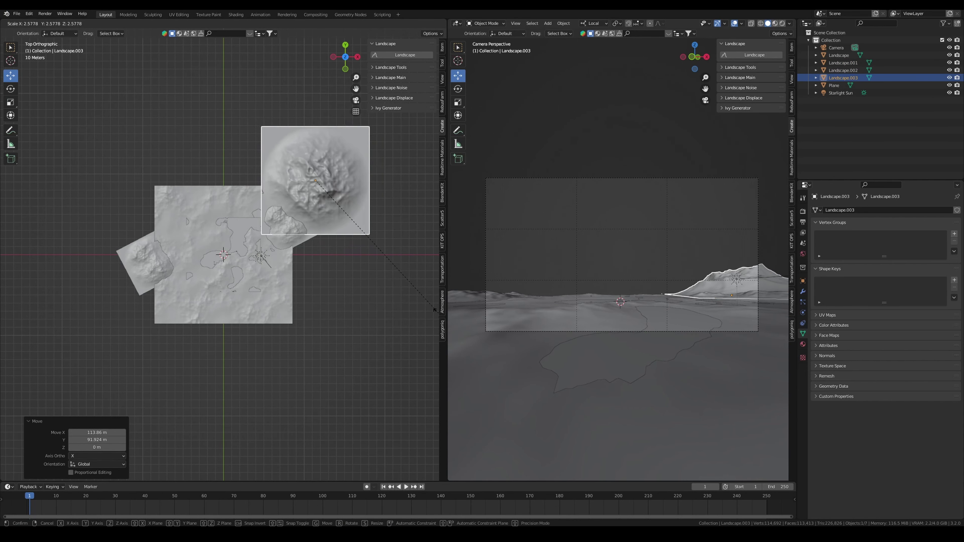
pyautogui.click(428, 305)
pyautogui.moveTo(377, 301); pyautogui.dragTo(743, 278, button='middle')
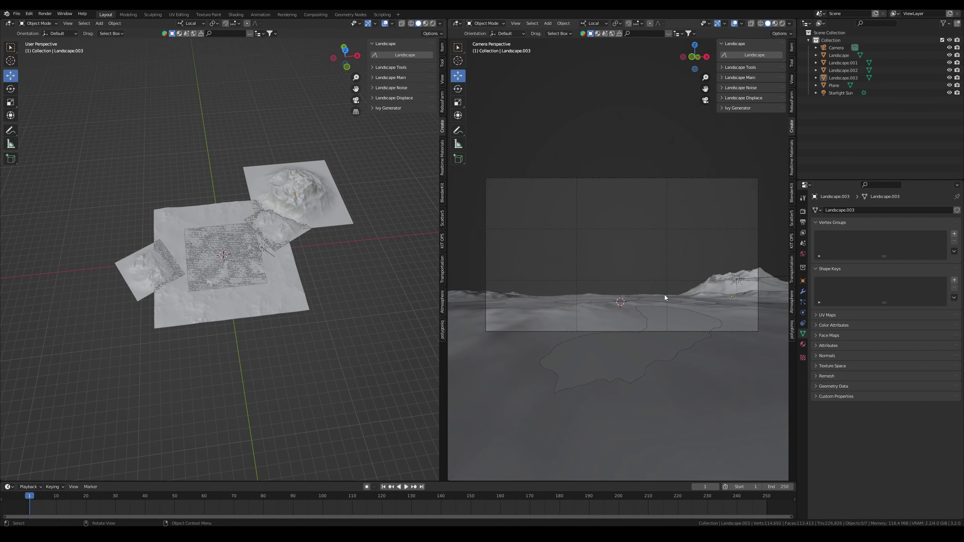
pyautogui.click(744, 277)
pyautogui.press('KP_7')
# Step: Move the mountain tile farther back, flatten it to 0.775 on Z, and add another landscape
pyautogui.press('g')
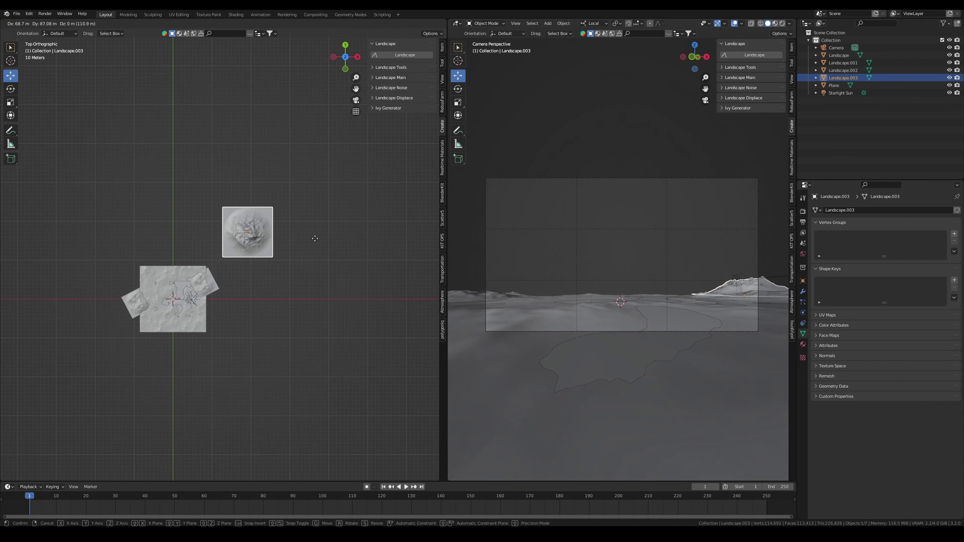
pyautogui.click(315, 239)
pyautogui.press('s')
pyautogui.press('z')
pyautogui.click(365, 328)
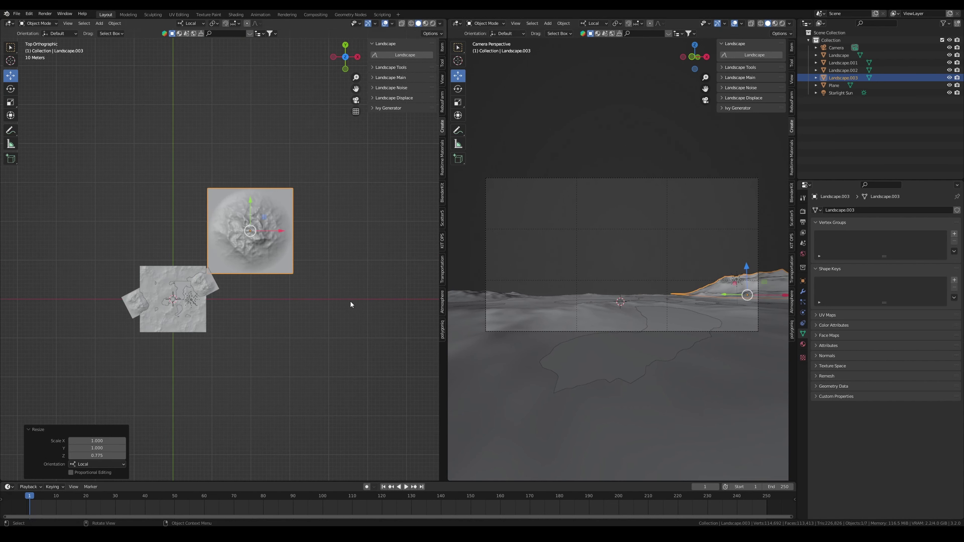
pyautogui.click(720, 254)
pyautogui.click(405, 55)
# Step: Size and position the new terrain tile, then enlarge it
pyautogui.press('s')
pyautogui.click(266, 289)
pyautogui.scroll(-5, 250, 268)
pyautogui.press('g')
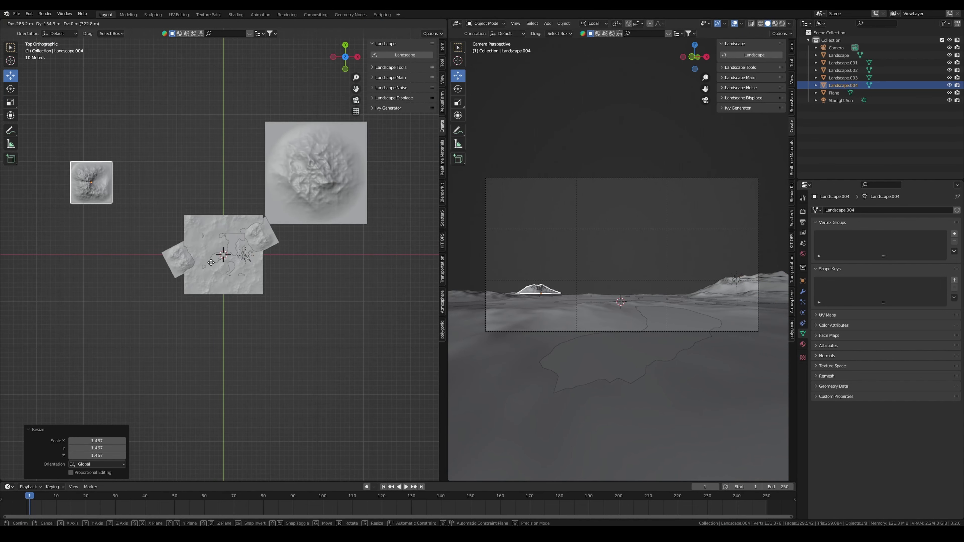
pyautogui.click(211, 262)
pyautogui.press('s')
pyautogui.click(324, 283)
# Step: Reposition the tile with its height locked, undoing the last move
pyautogui.press('Escape')
pyautogui.press('g')
pyautogui.click(594, 310)
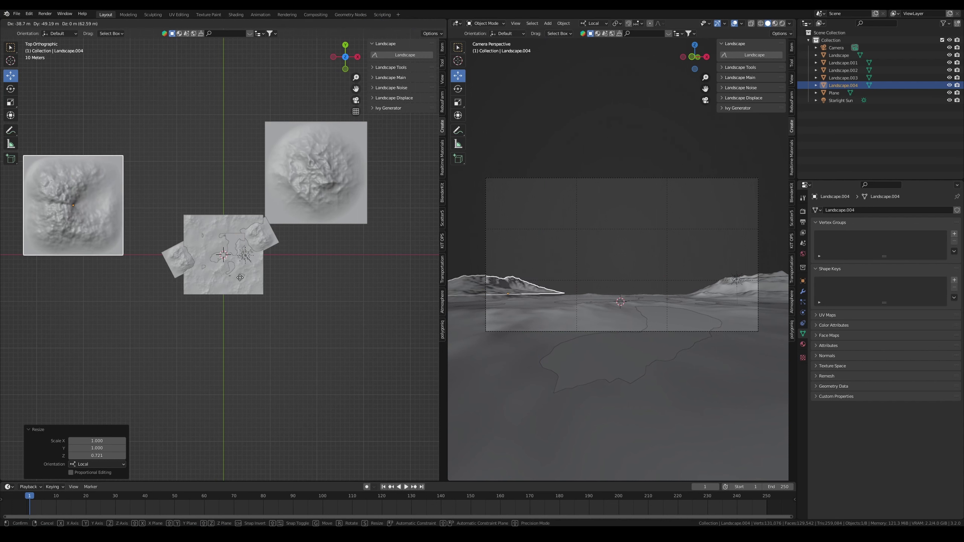
pyautogui.click(599, 311)
pyautogui.press('g')
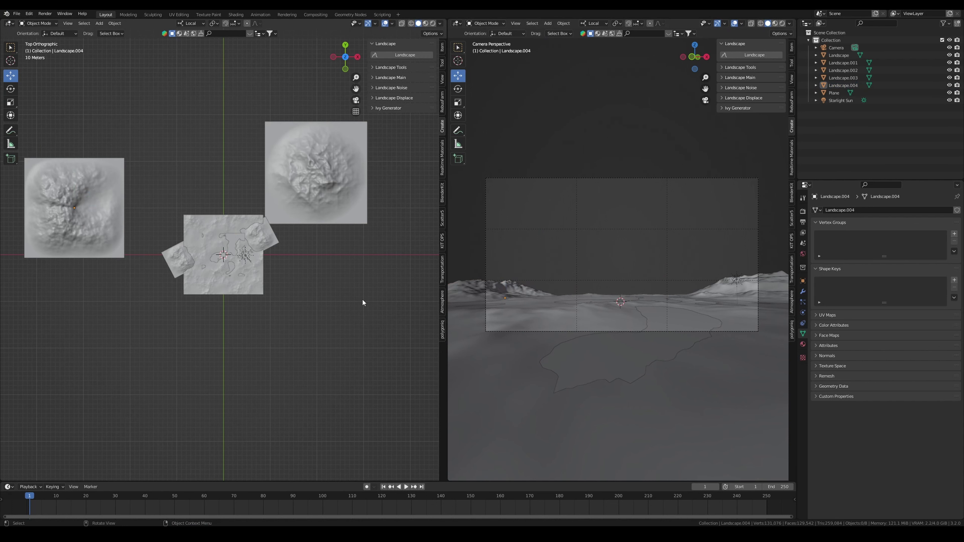
pyautogui.hotkey('shift', 'z')
pyautogui.hotkey('shift', 'z')
pyautogui.click(492, 289)
pyautogui.hotkey('ctrl', 'z')
# Step: Enlarge the tile and shift it to the left
pyautogui.hotkey('alt', 'a')
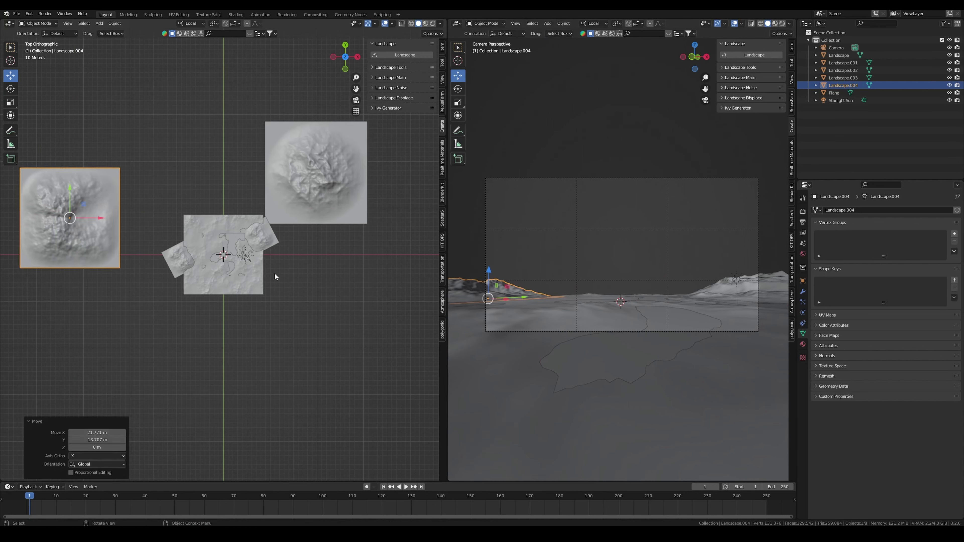
pyautogui.press('s')
pyautogui.click(255, 276)
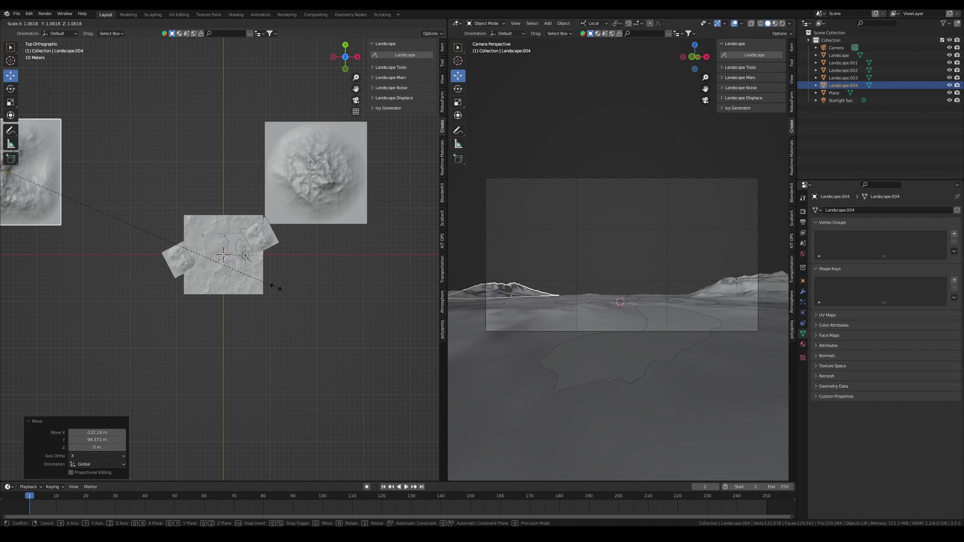
pyautogui.scroll(-3, 289, 300)
pyautogui.press('g')
pyautogui.click(289, 298)
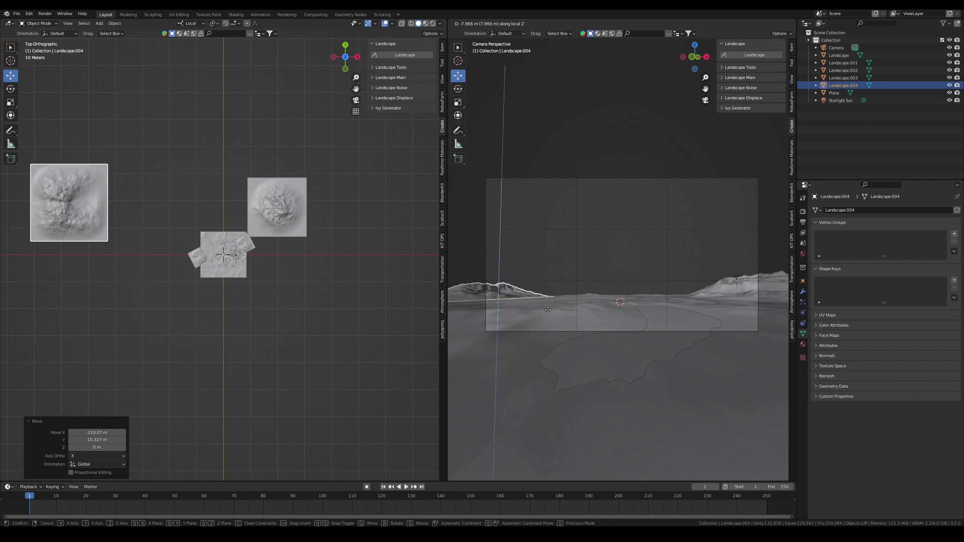
pyautogui.click(547, 310)
pyautogui.click(341, 289)
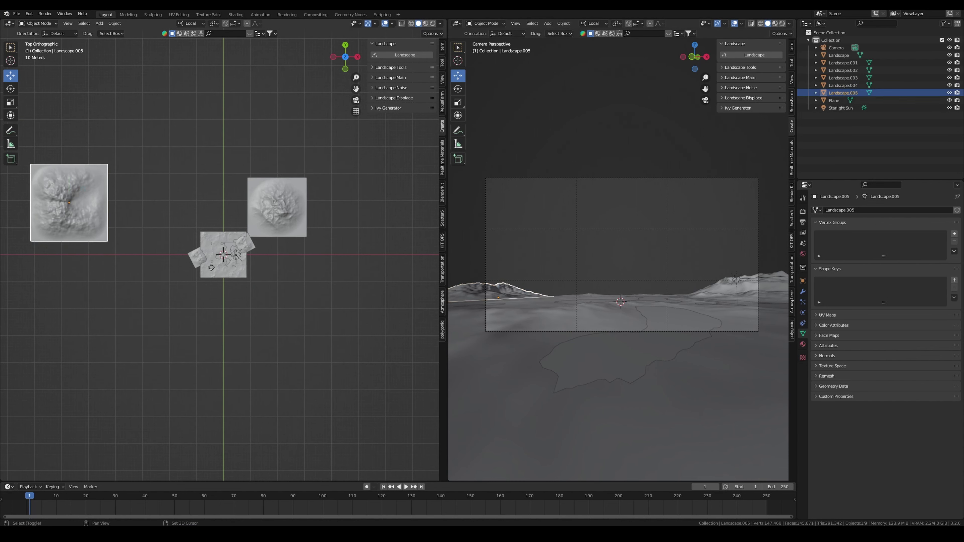
# Step: Duplicate the far-left tile, moving the copy up-left and rotating it slightly
pyautogui.hotkey('shift', 'd')
pyautogui.click(228, 262)
pyautogui.press('r')
pyautogui.click(266, 259)
pyautogui.press('g')
pyautogui.click(222, 252)
pyautogui.press('r')
pyautogui.click(320, 306)
pyautogui.click(236, 253)
pyautogui.click(319, 312)
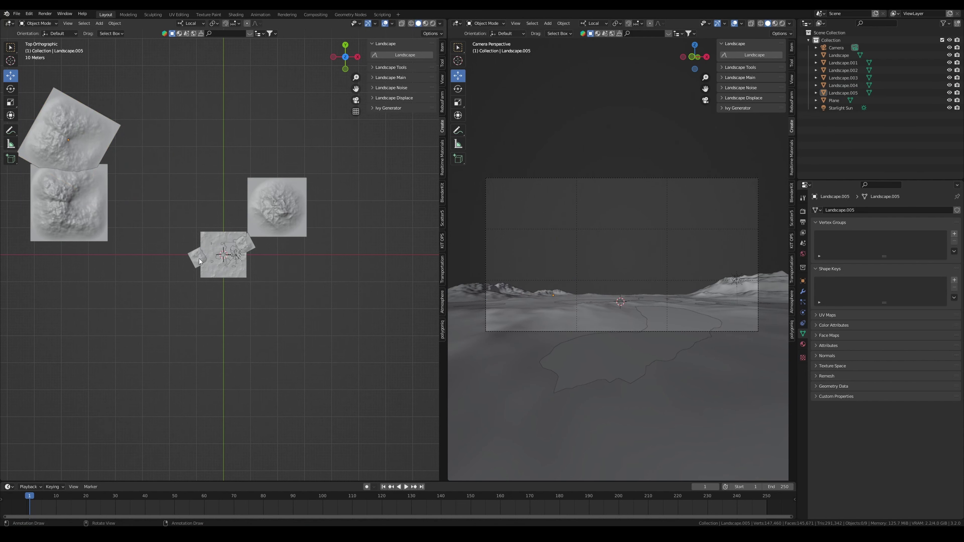
# Step: Duplicate the Landscape.002 tile, placing the copy up-left and rotating it
pyautogui.hotkey('shift', 'd')
pyautogui.click(273, 267)
pyautogui.press('r')
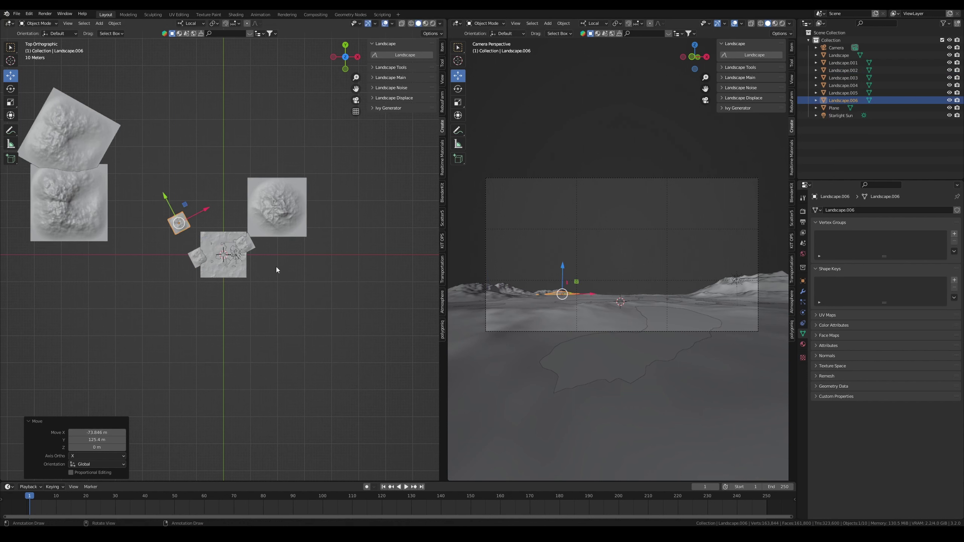
pyautogui.click(383, 312)
# Step: Lower and flatten Landscape.006 on Z so it blends into the ground
pyautogui.click(181, 228)
pyautogui.moveTo(181, 228); pyautogui.dragTo(305, 248, button='middle')
pyautogui.press('g')
pyautogui.press('z')
pyautogui.press('z')
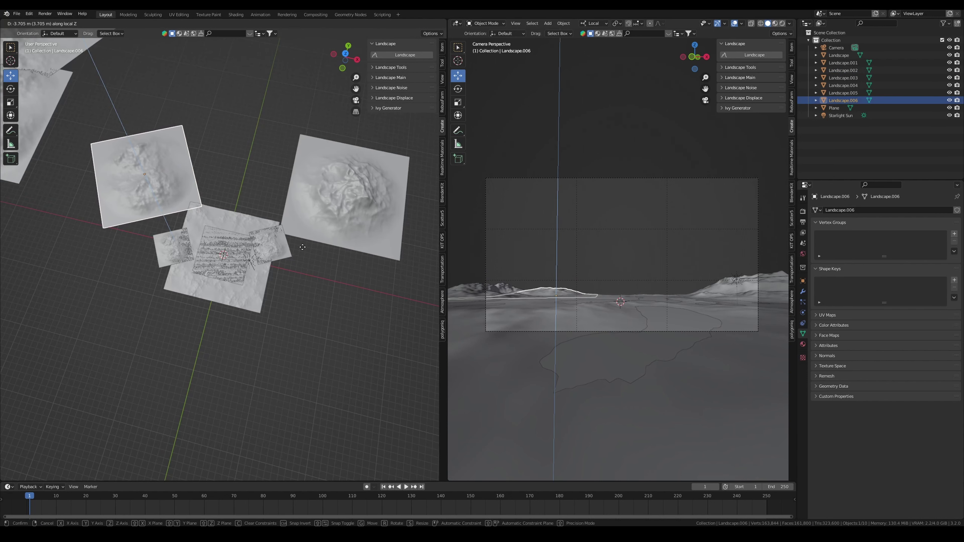
pyautogui.click(302, 248)
pyautogui.press('s')
pyautogui.press('z')
pyautogui.press('z')
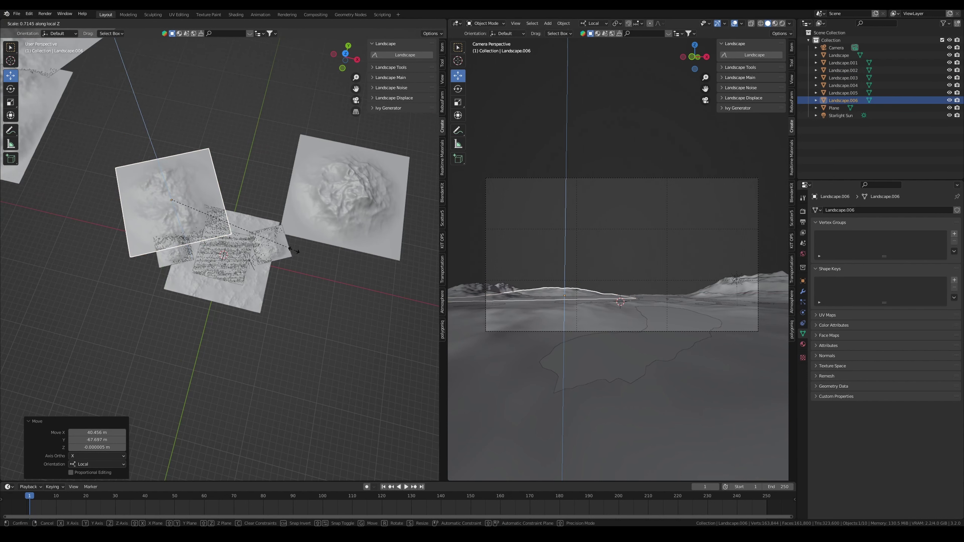
pyautogui.click(227, 225)
pyautogui.click(305, 307)
pyautogui.moveTo(296, 283); pyautogui.dragTo(325, 244, button='middle')
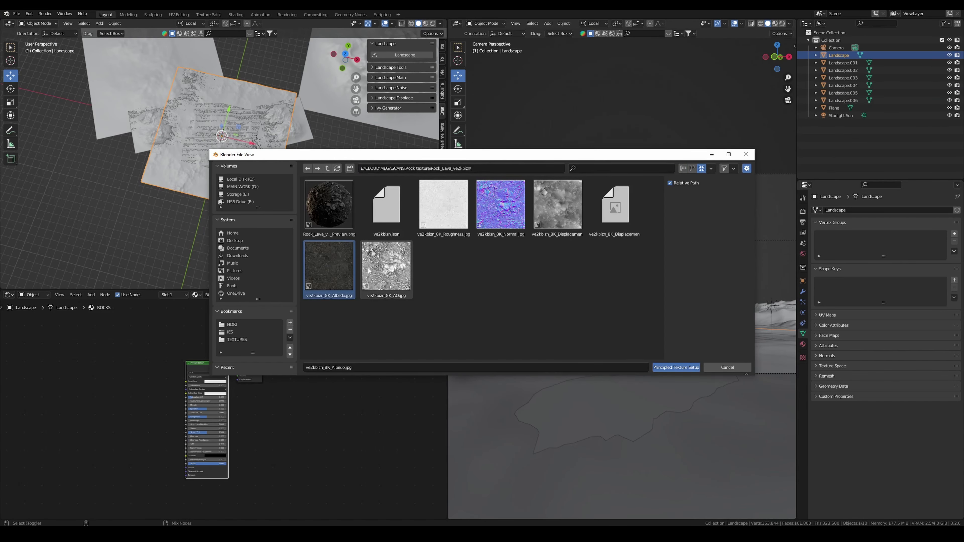
# Step: Import the Rock_Lava textures as the main landscape's material
pyautogui.press('Return')
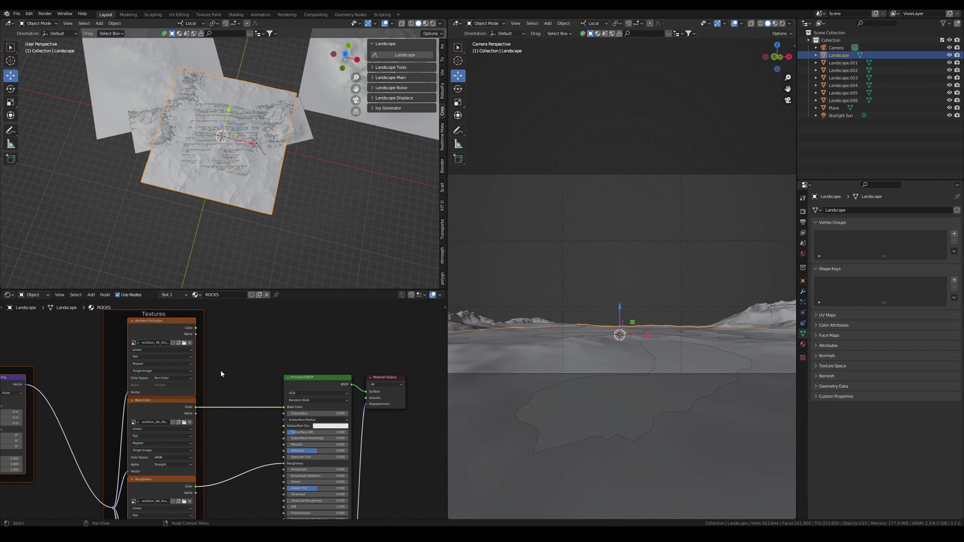
pyautogui.scroll(3, 228, 369)
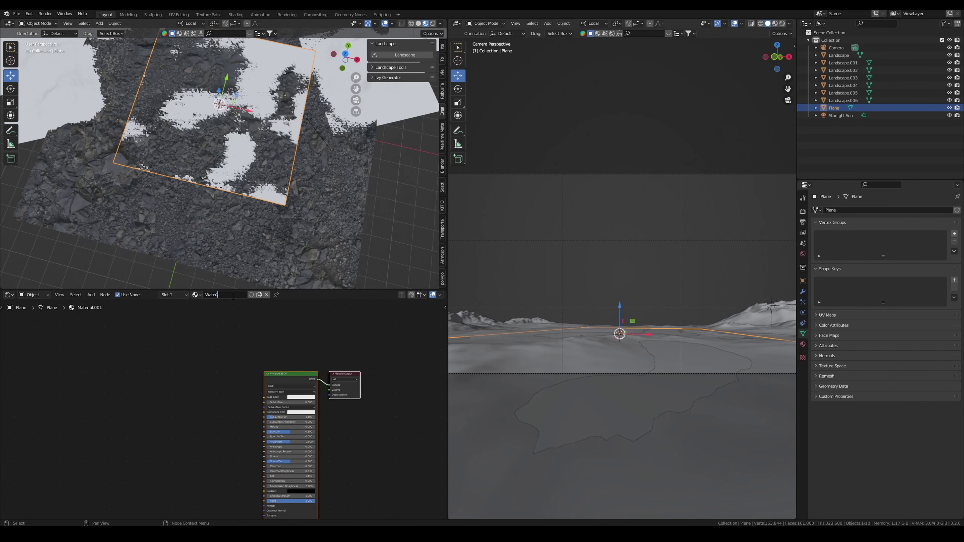
pyautogui.scroll(2, 281, 379)
# Step: Make the plane's base colour black and set the rock texture mapping scale to 10
pyautogui.click(308, 358)
pyautogui.moveTo(335, 288); pyautogui.dragTo(335, 321)
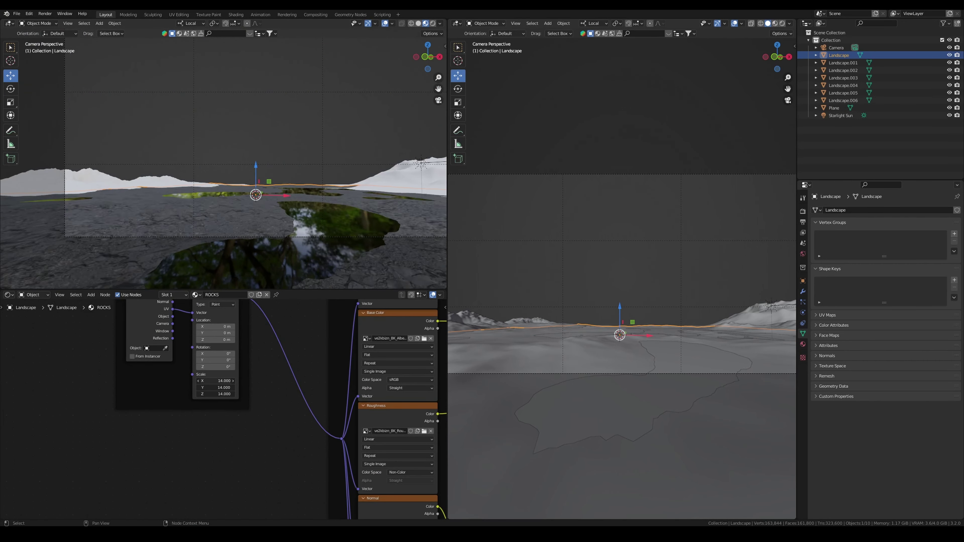
pyautogui.write('10')
pyautogui.press('Return')
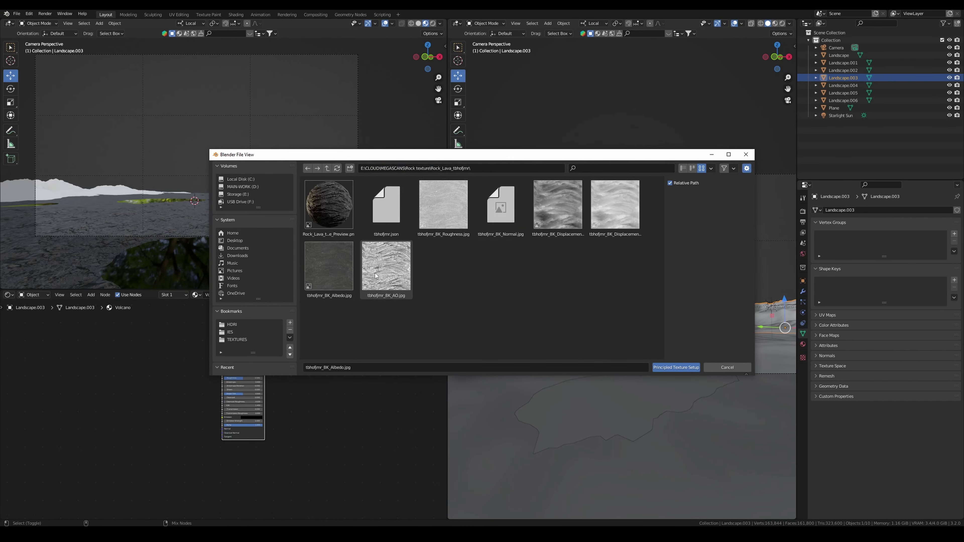
# Step: Import the second rock texture set onto Landscape.003 with mapping scale 6.1
pyautogui.press('Return')
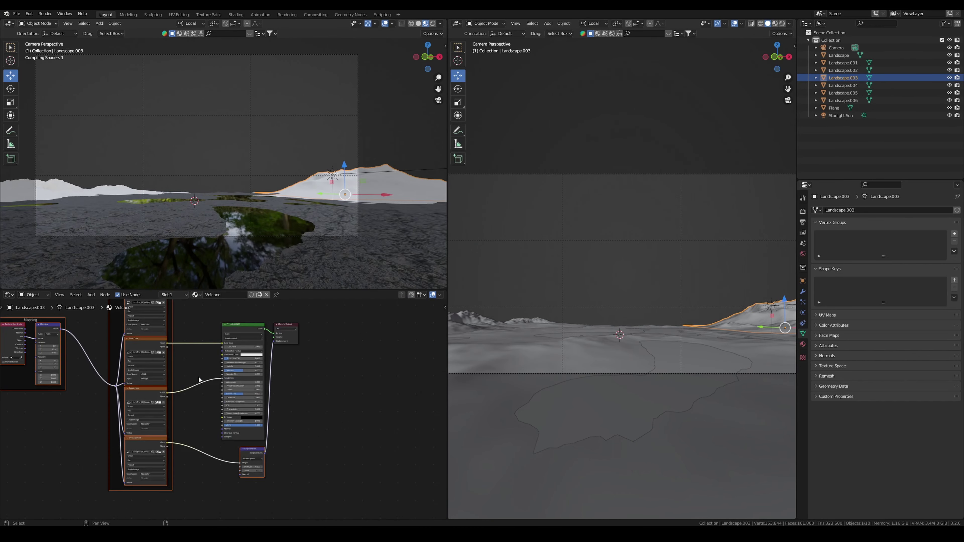
pyautogui.scroll(3, 221, 402)
pyautogui.scroll(5, 266, 171)
pyautogui.scroll(5, 132, 380)
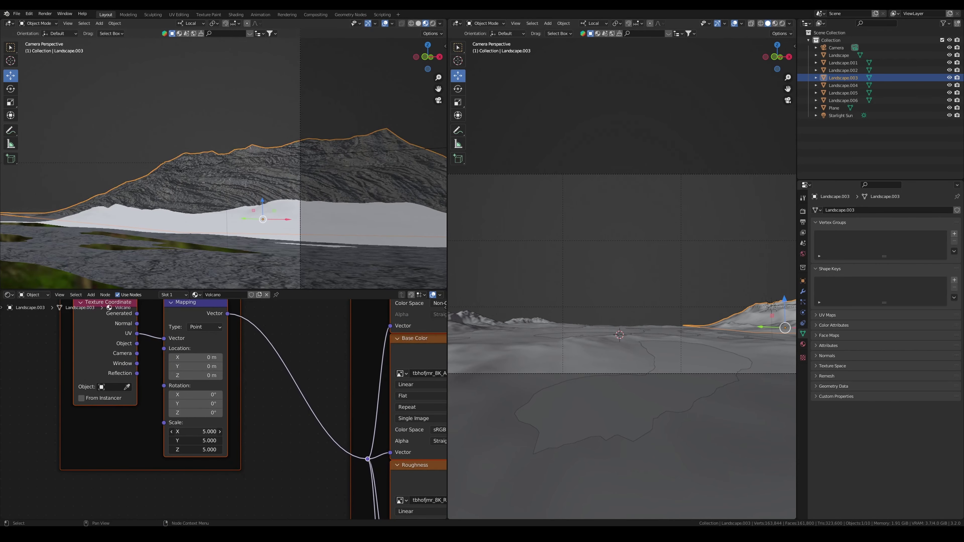
pyautogui.hotkey('ctrl', 'l')
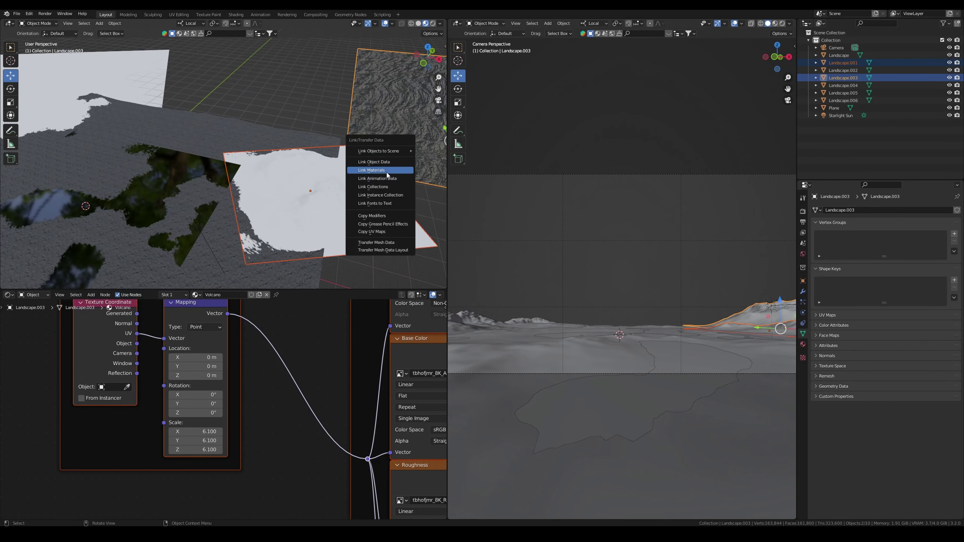
# Step: Link the Volcano material from Landscape.003 to the white landscape tiles
pyautogui.click(374, 170)
pyautogui.press('s')
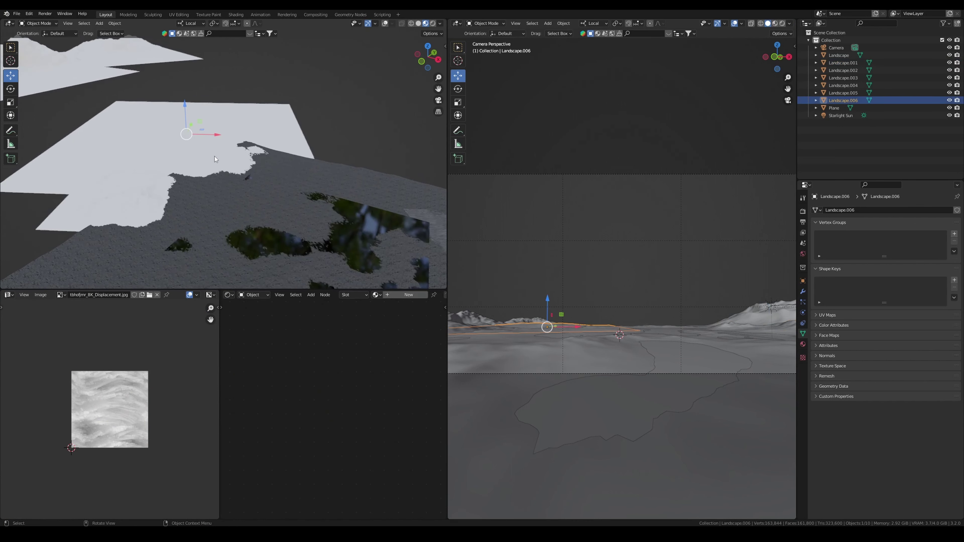
pyautogui.hotkey('ctrl', 'l')
pyautogui.click(197, 202)
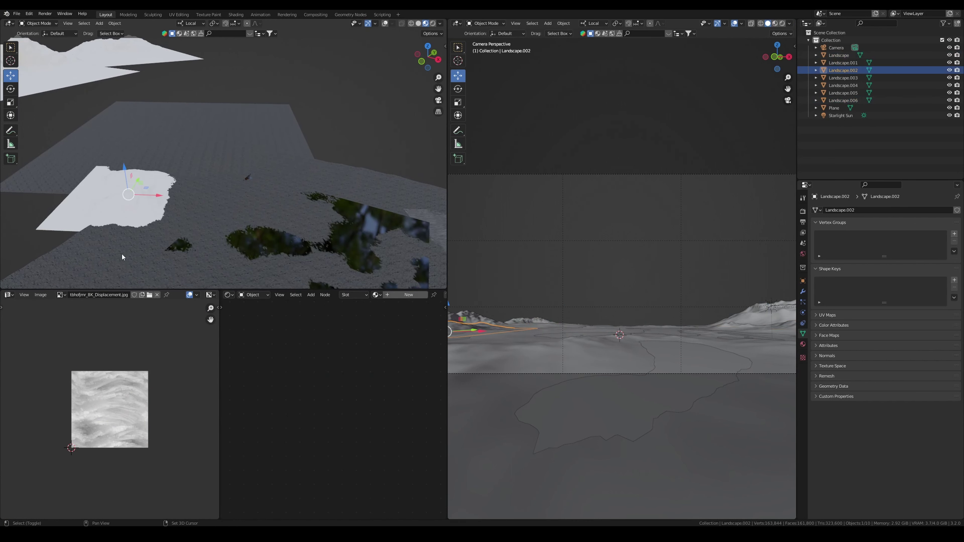
pyautogui.click(134, 191)
pyautogui.moveTo(134, 192); pyautogui.dragTo(266, 171, button='middle')
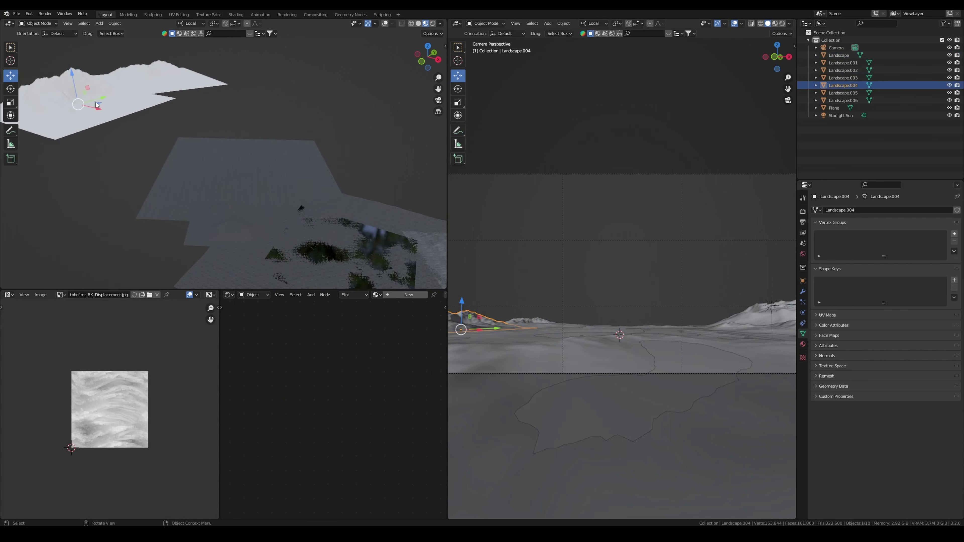
pyautogui.keyDown('shift'); pyautogui.click(292, 217); pyautogui.keyUp('shift')
pyautogui.keyDown('shift'); pyautogui.click(417, 188); pyautogui.keyUp('shift')
# Step: Select all of the tile's UVs and begin scaling the UV layout
pyautogui.hotkey('ctrl', 'l')
pyautogui.press('a')
pyautogui.press('s')
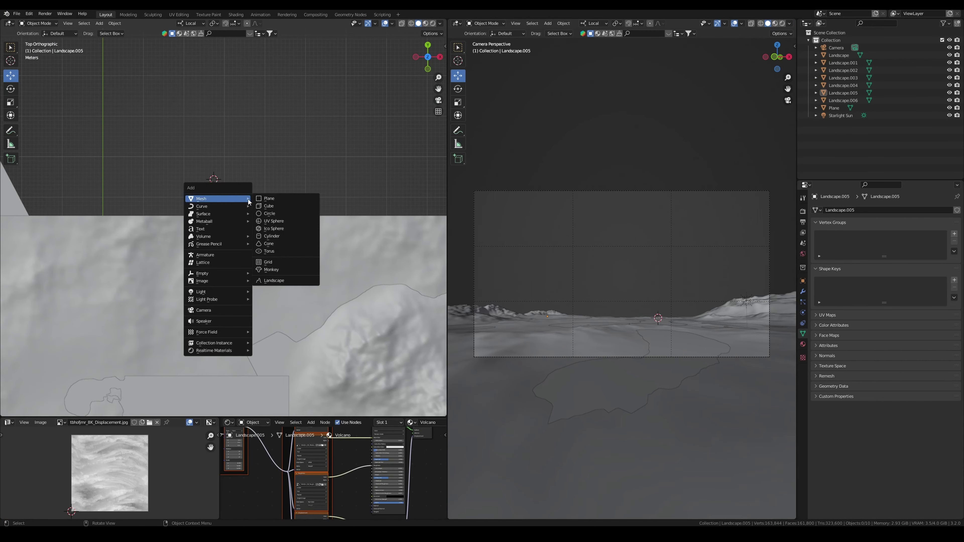
# Step: Add a cube, lift it about 1 m and enlarge it in isolated front view
pyautogui.click(281, 215)
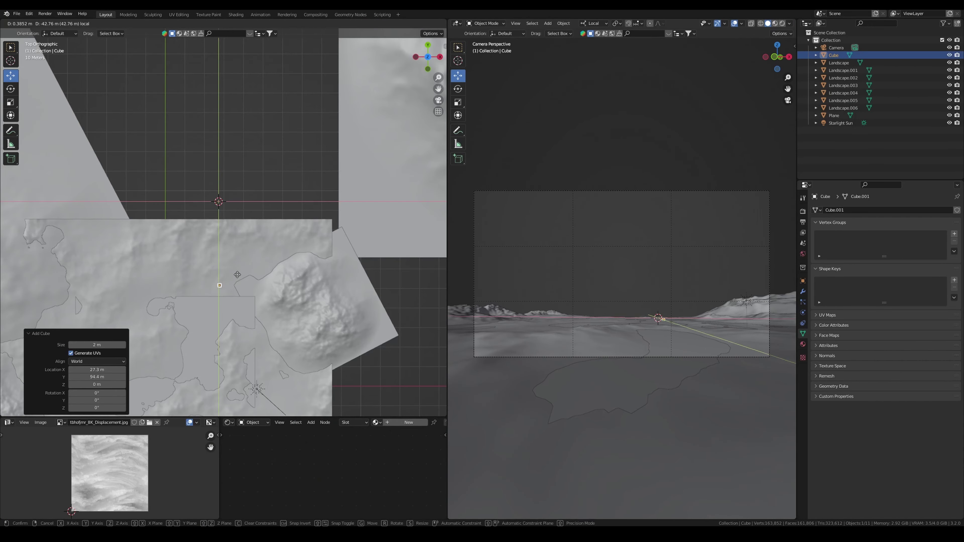
pyautogui.click(237, 275)
pyautogui.moveTo(224, 213); pyautogui.dragTo(243, 239, button='middle')
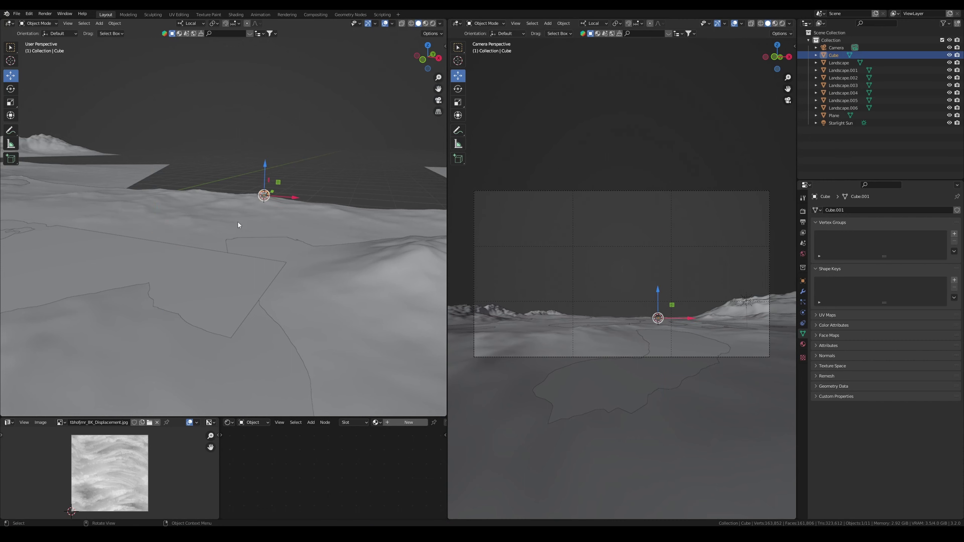
pyautogui.press('KP_Divide')
pyautogui.press('KP_1')
pyautogui.scroll(2, 282, 216)
pyautogui.moveTo(222, 140); pyautogui.dragTo(223, 128)
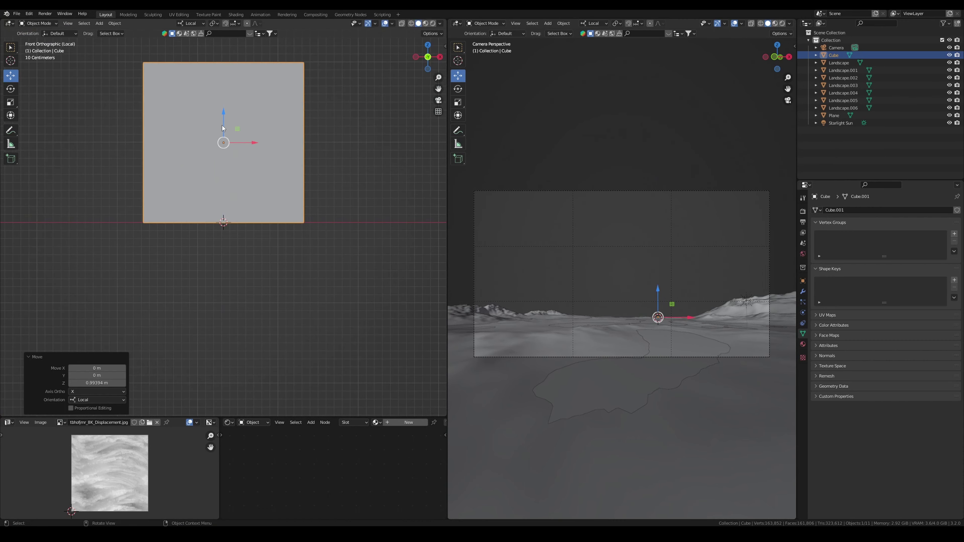
pyautogui.click(115, 23)
pyautogui.click(213, 44)
# Step: Squash the cube into a thin slab and move it onto the landscape
pyautogui.press('KP_Divide')
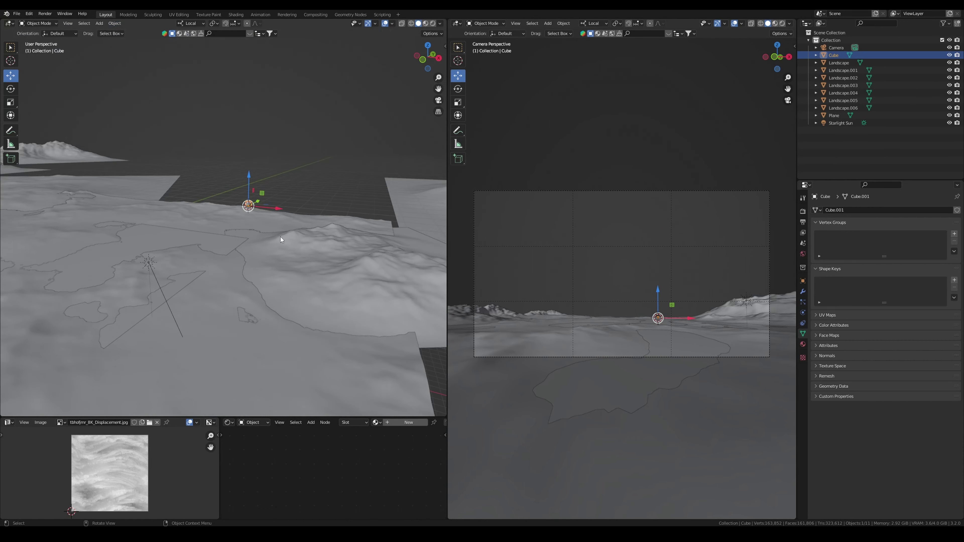
pyautogui.click(328, 247)
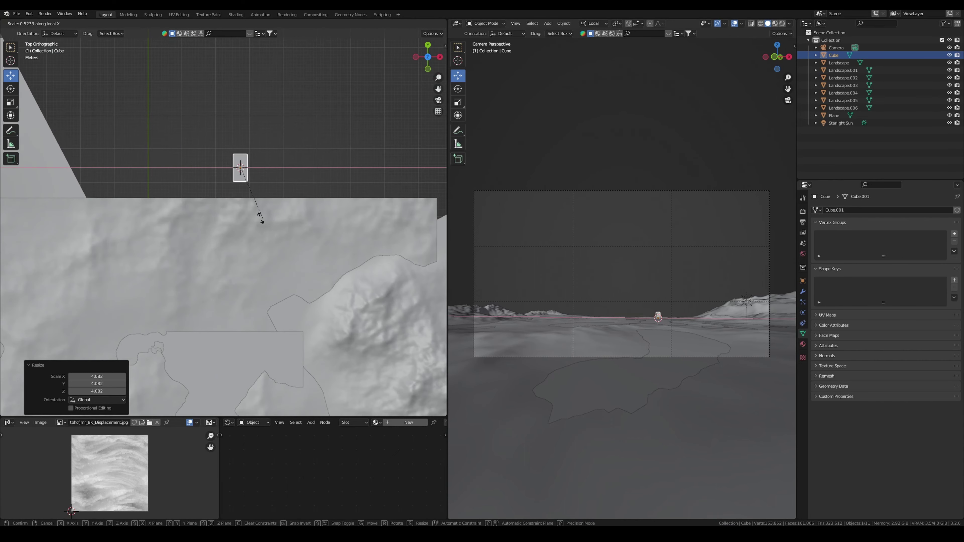
pyautogui.click(404, 292)
pyautogui.scroll(-6, 243, 209)
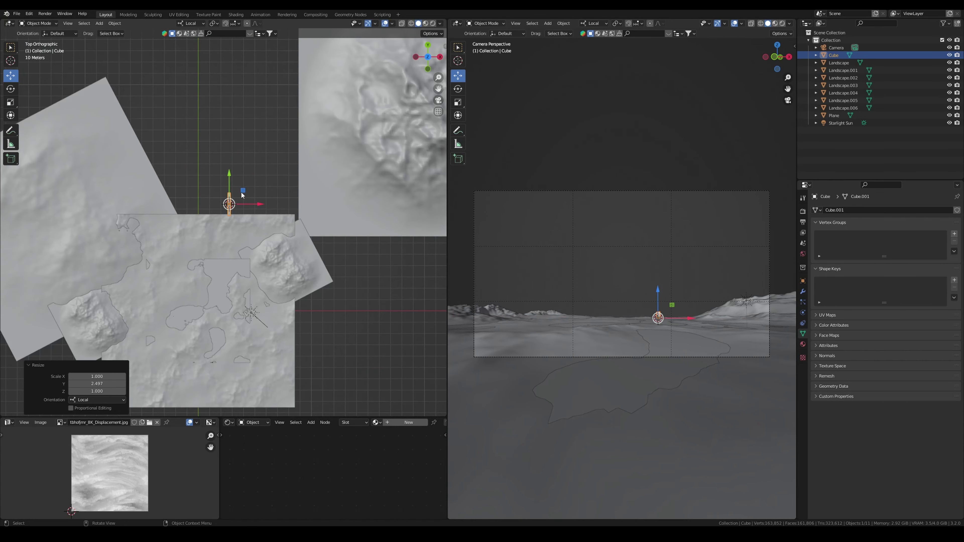
pyautogui.click(230, 204)
pyautogui.click(252, 240)
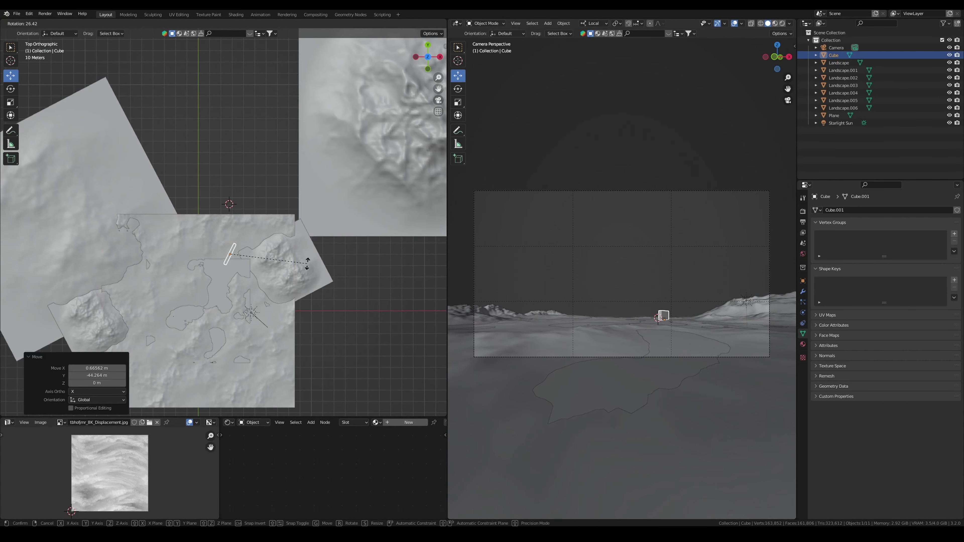
# Step: Stretch the slab tall and tilt it -15.4° around Z into a monolith
pyautogui.press('Escape')
pyautogui.scroll(2, 307, 264)
pyautogui.scroll(-3, 389, 236)
pyautogui.scroll(2, 565, 260)
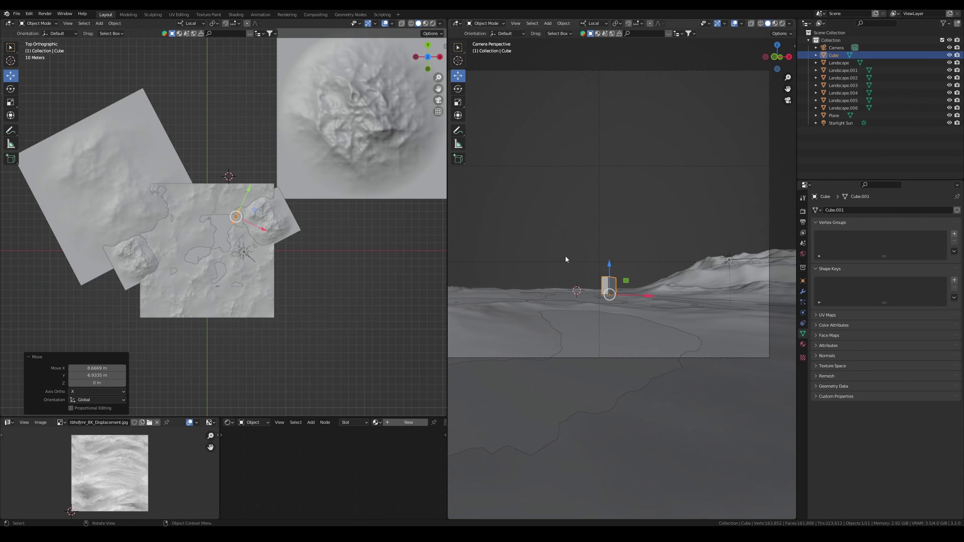
pyautogui.click(740, 196)
pyautogui.scroll(-3, 742, 236)
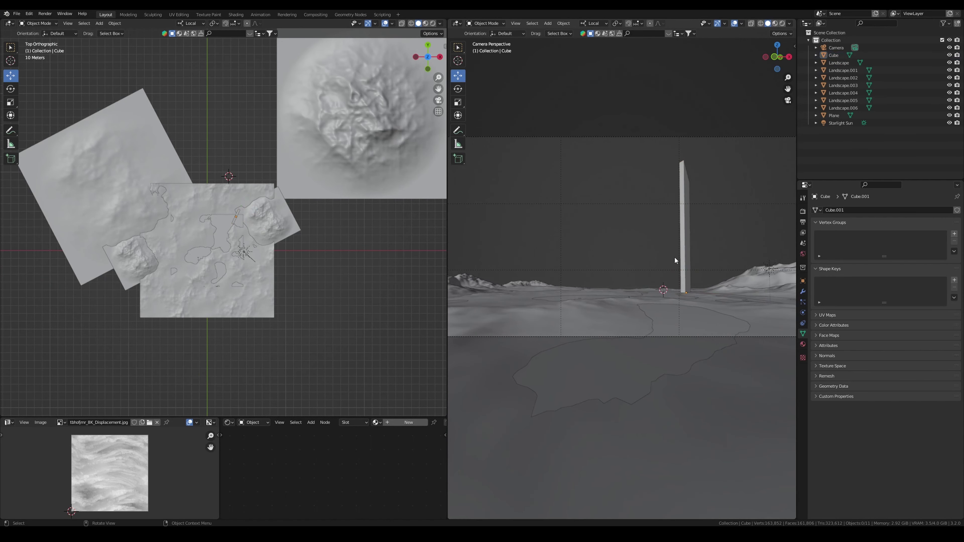
pyautogui.click(735, 325)
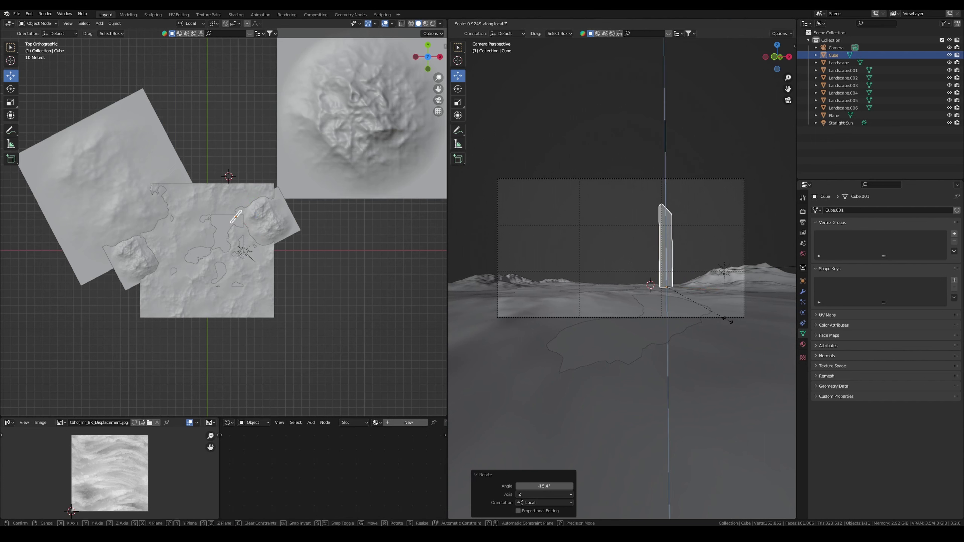
pyautogui.click(733, 324)
pyautogui.scroll(10, 234, 221)
# Step: Duplicate the monolith sideways along X, then paste in the rock and cliff assets
pyautogui.hotkey('shift', 'd')
pyautogui.press('Escape')
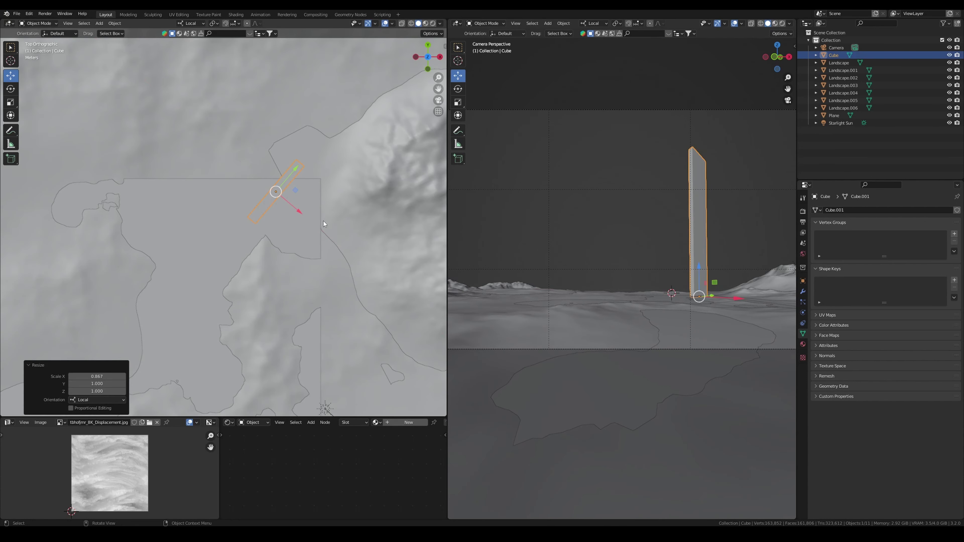
pyautogui.press('g')
pyautogui.press('x')
pyautogui.press('x')
pyautogui.click(281, 197)
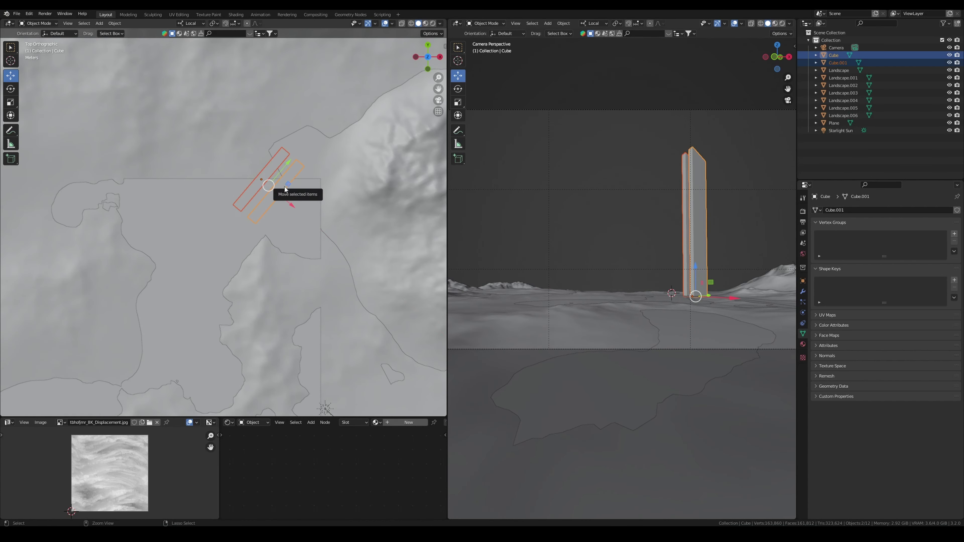
pyautogui.hotkey('ctrl', 'v')
pyautogui.scroll(-5, 202, 325)
# Step: Enlarge a pasted rock into the landscape centre and rotate the large rock assembly
pyautogui.click(217, 355)
pyautogui.press('g')
pyautogui.click(646, 323)
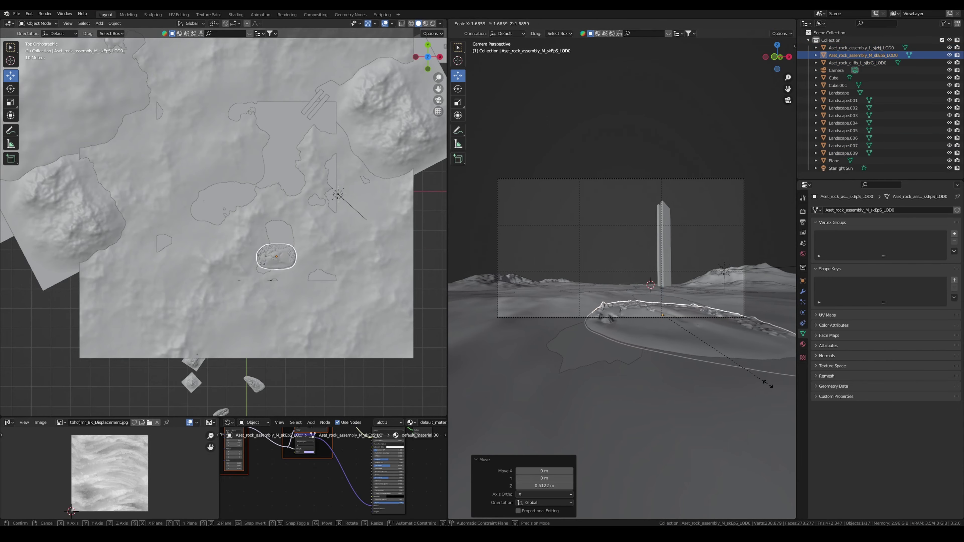
pyautogui.press('s')
pyautogui.click(702, 347)
pyautogui.scroll(2, 701, 347)
pyautogui.click(277, 256)
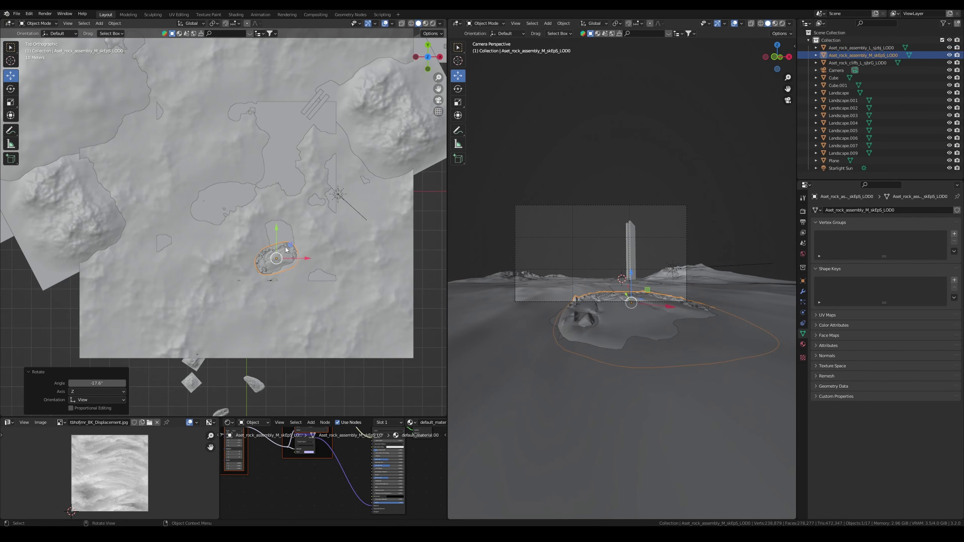
pyautogui.scroll(3, 277, 256)
pyautogui.press('r')
pyautogui.click(236, 253)
# Step: Enlarge the Landscape.009 mountain tile and raise it along Z
pyautogui.click(547, 283)
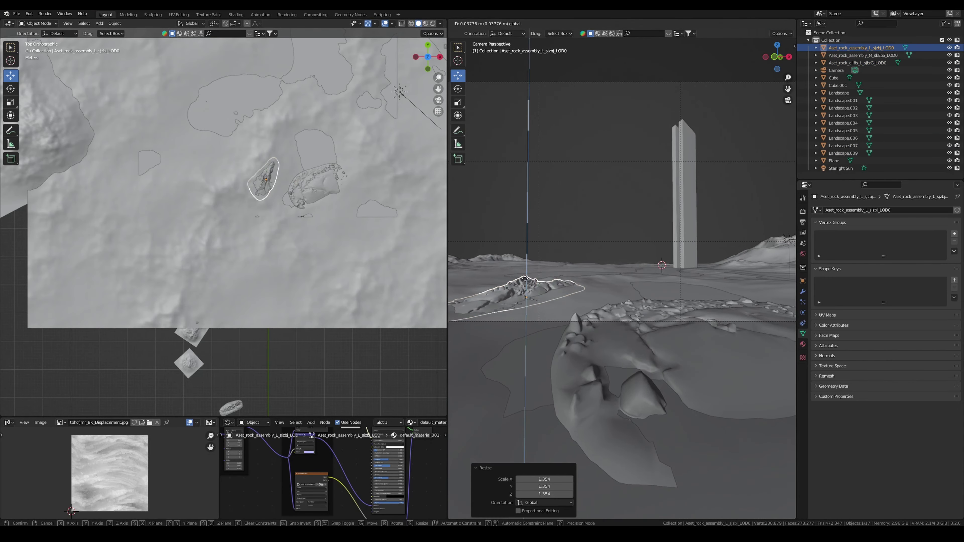
pyautogui.scroll(-3, 236, 228)
pyautogui.press('s')
pyautogui.click(692, 290)
pyautogui.press('g')
pyautogui.press('z')
pyautogui.click(668, 284)
pyautogui.press('s')
pyautogui.press('z')
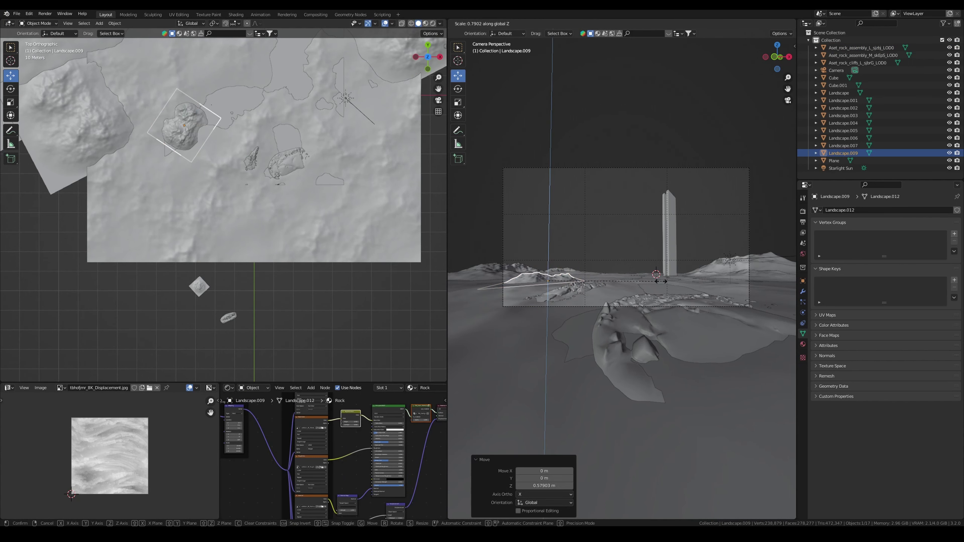
pyautogui.press('Escape')
# Step: Lower and Z-rotate the cliff rock, then place a duplicate beside it
pyautogui.click(233, 167)
pyautogui.scroll(2, 608, 266)
pyautogui.press('g')
pyautogui.press('z')
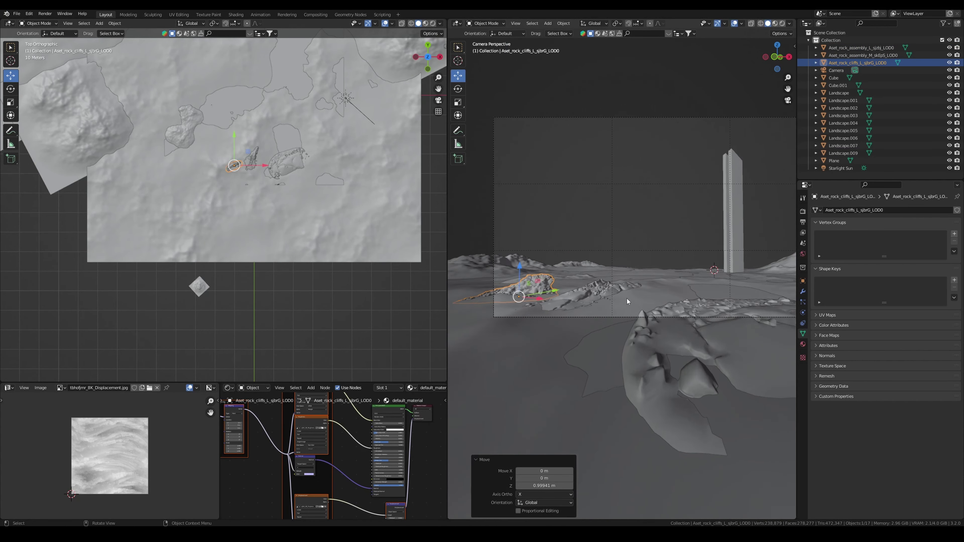
pyautogui.click(645, 296)
pyautogui.press('r')
pyautogui.press('z')
pyautogui.click(679, 183)
pyautogui.scroll(-2, 645, 246)
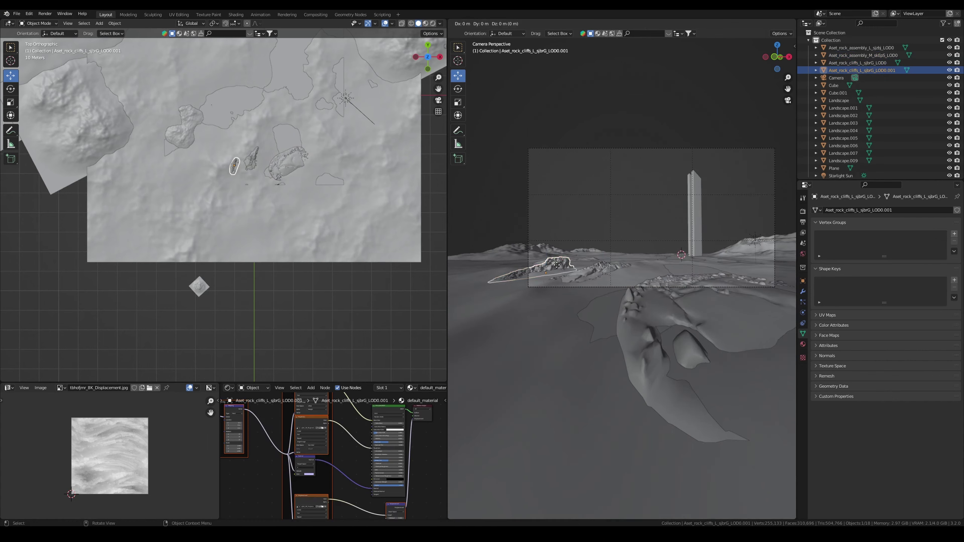
pyautogui.hotkey('shift', 'd')
pyautogui.hotkey('shift', 'z')
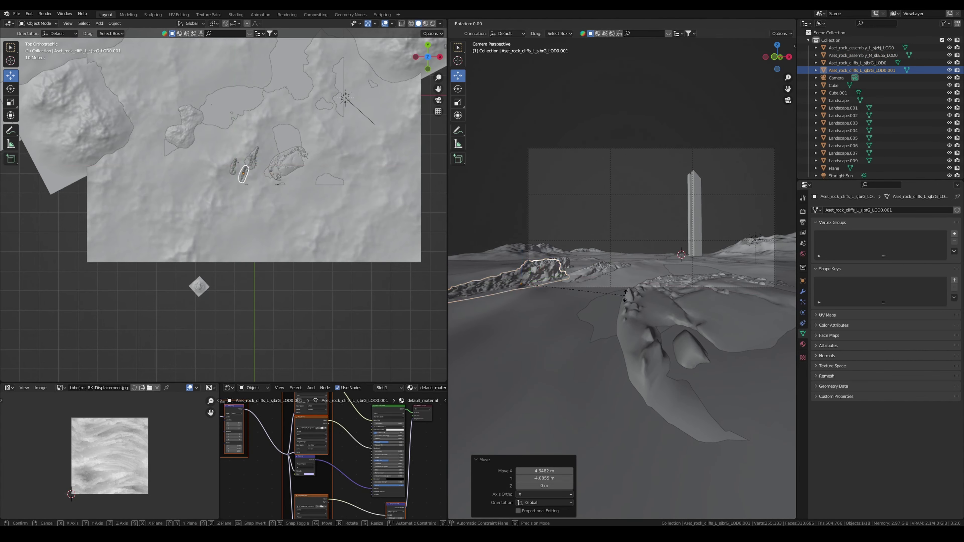
pyautogui.click(541, 338)
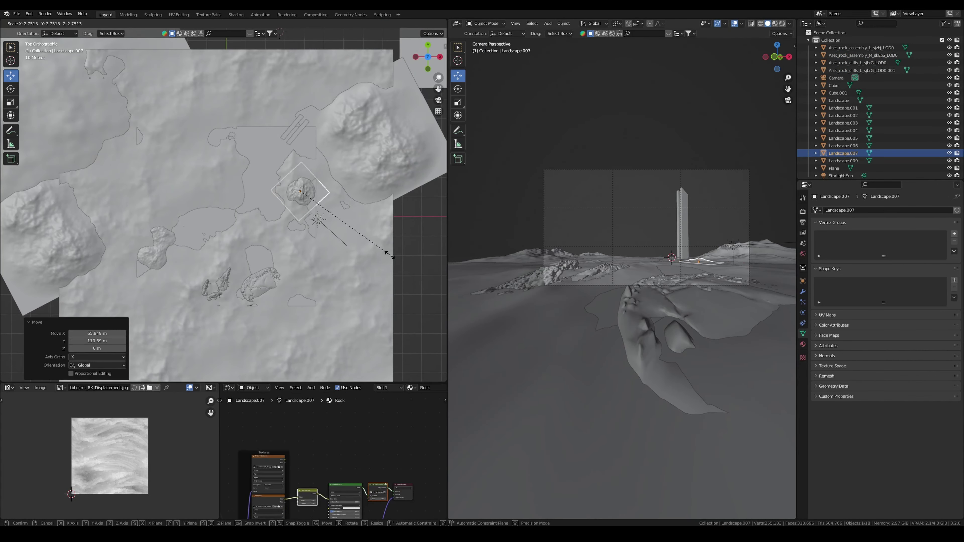
# Step: Resize the Landscape.007 tile and slide it horizontally to a new position
pyautogui.click(389, 255)
pyautogui.moveTo(389, 256); pyautogui.dragTo(338, 215, button='middle')
pyautogui.press('g')
pyautogui.hotkey('shift', 'z')
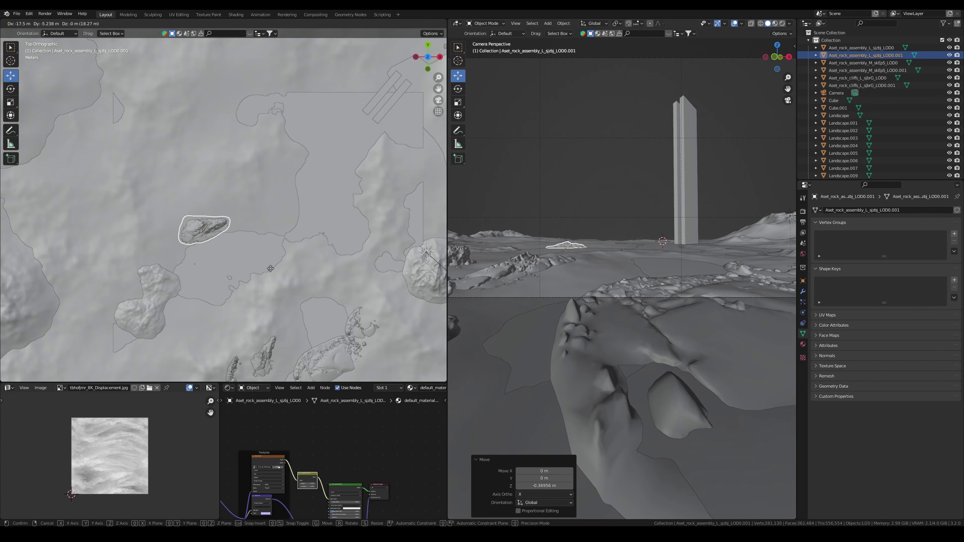
pyautogui.click(271, 268)
pyautogui.scroll(2, 272, 267)
# Step: Place a duplicate of the rock assembly further along the ridge
pyautogui.hotkey('shift', 'd')
pyautogui.click(368, 220)
pyautogui.press('r')
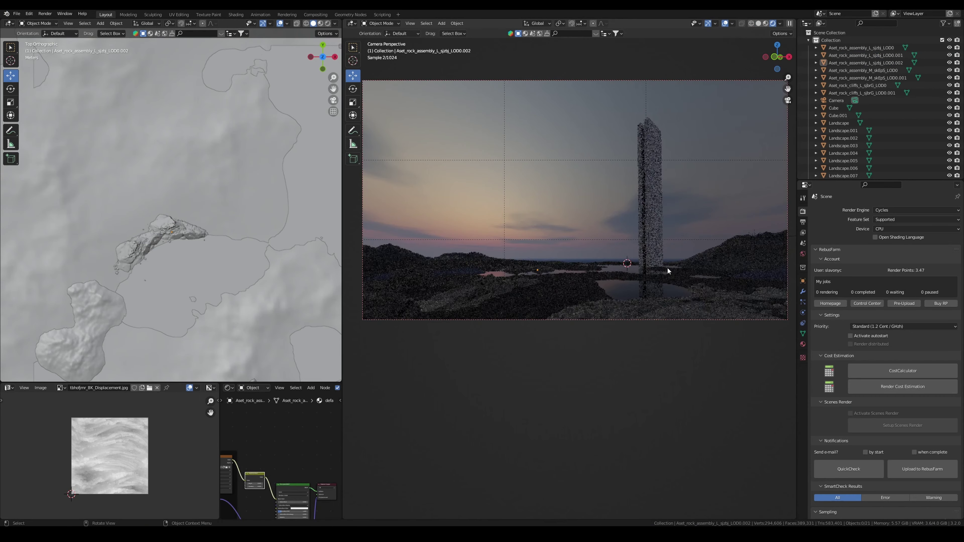
# Step: Shift Landscape.008 farther north and move Landscape.002 next to the other tiles
pyautogui.press('n')
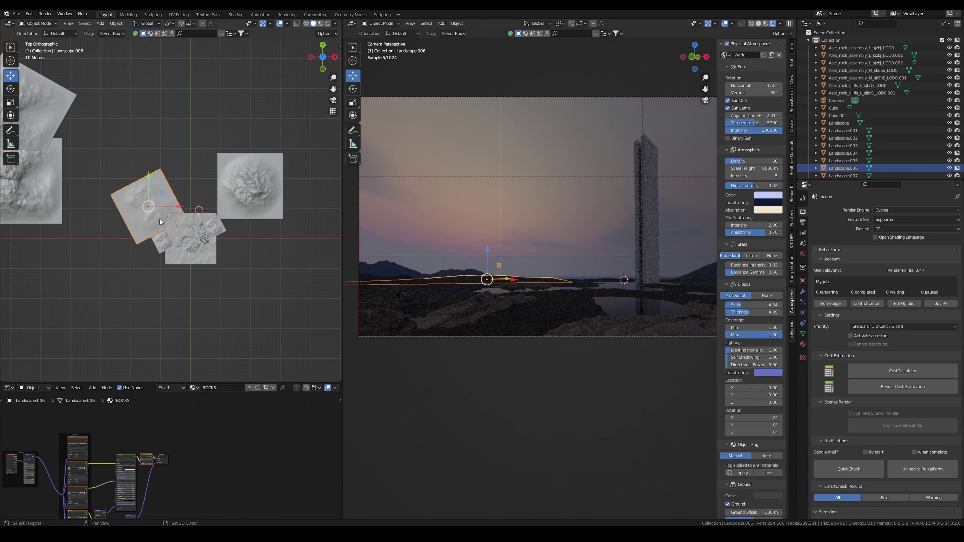
pyautogui.moveTo(233, 222); pyautogui.dragTo(232, 193)
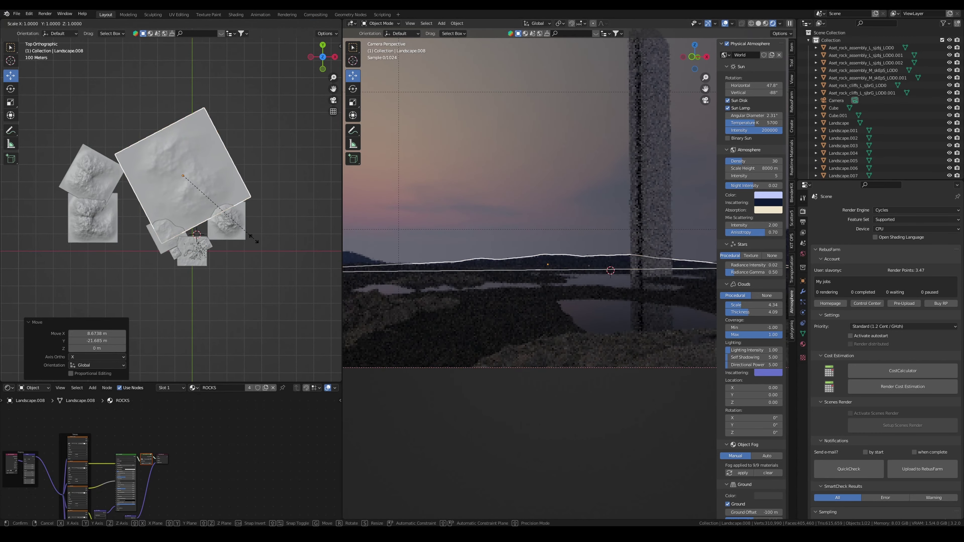
pyautogui.click(520, 222)
pyautogui.scroll(4, 212, 258)
pyautogui.moveTo(225, 283); pyautogui.dragTo(217, 265)
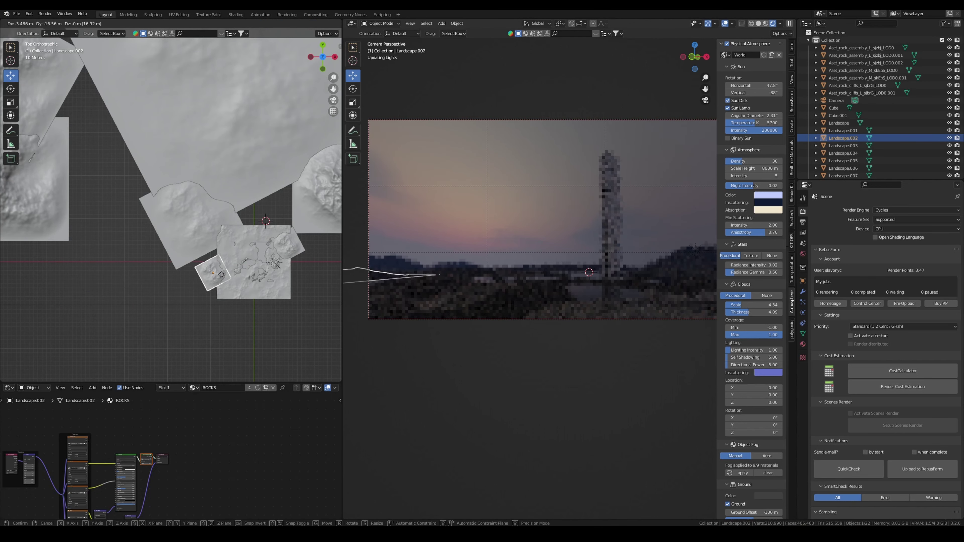
pyautogui.moveTo(222, 275); pyautogui.dragTo(220, 273)
pyautogui.press('Return')
pyautogui.scroll(3, 205, 269)
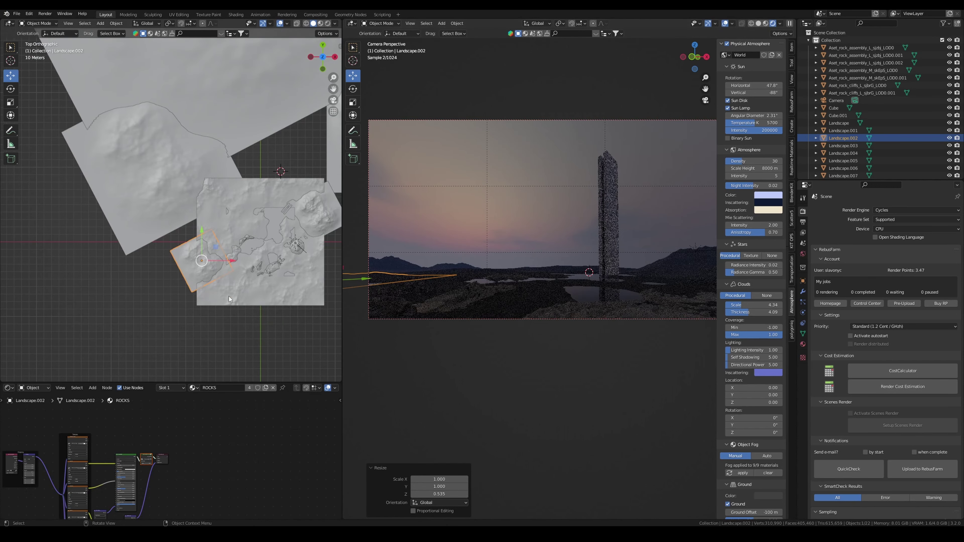
pyautogui.hotkey('alt', 'a')
# Step: Place a duplicate of the Landscape.009 volcano beside the monolith, then enter Sculpt Mode on Landscape
pyautogui.click(204, 271)
pyautogui.scroll(-2, 227, 247)
pyautogui.click(266, 213)
pyautogui.hotkey('shift', 'd')
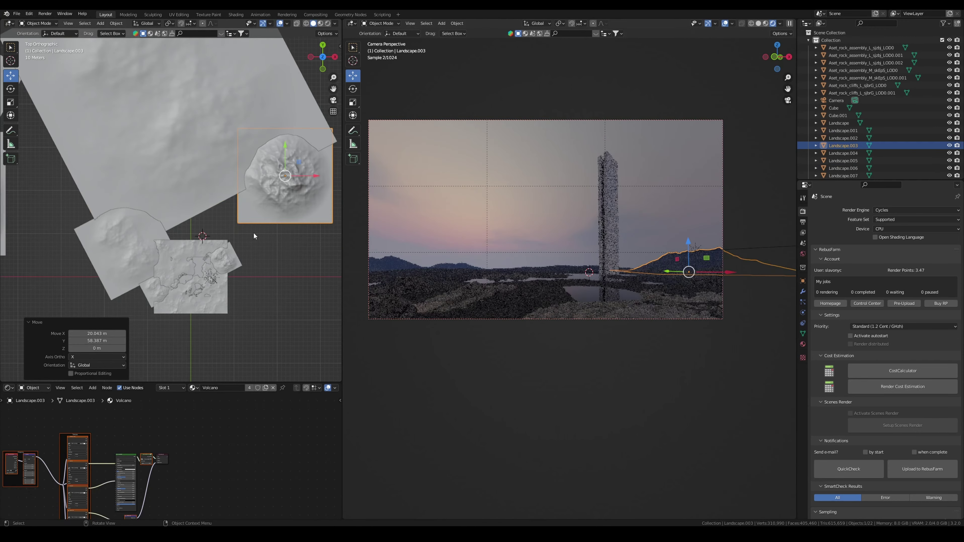
pyautogui.press('g')
pyautogui.click(251, 214)
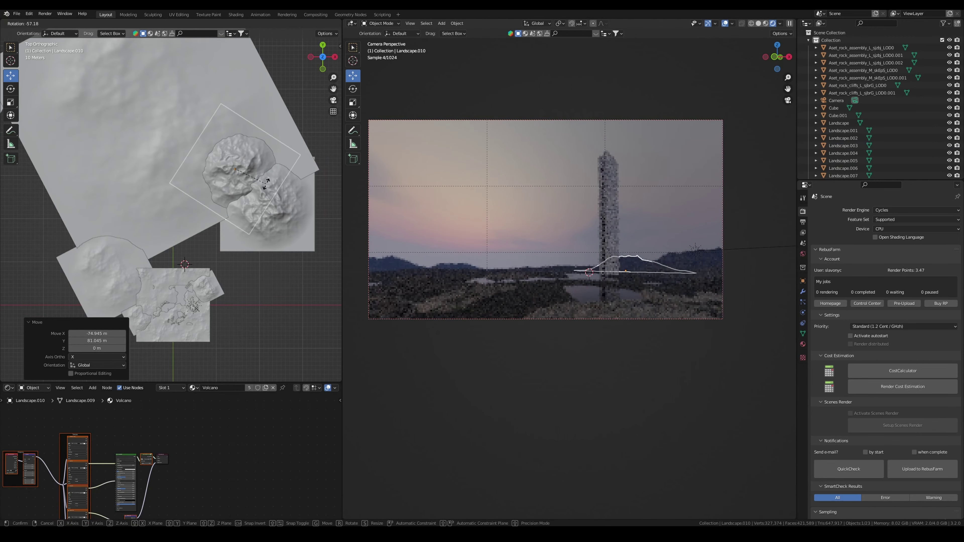
pyautogui.press('r')
pyautogui.press('s')
pyautogui.press('Escape')
pyautogui.press('g')
pyautogui.click(258, 243)
pyautogui.hotkey('ctrl', 'Tab')
pyautogui.click(224, 297)
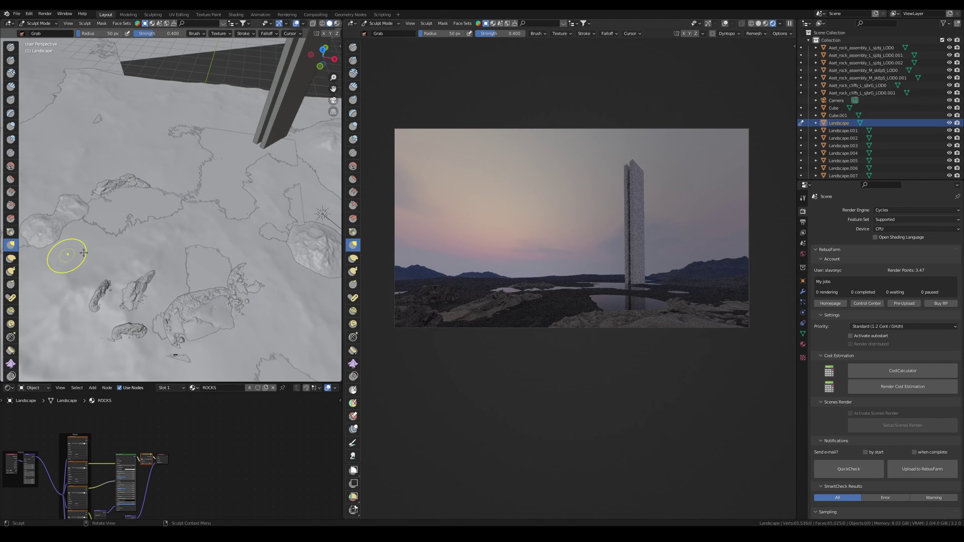
# Step: Drag the Grab brush over two crack-detail patches of the Landscape to reshape them
pyautogui.moveTo(210, 198); pyautogui.dragTo(177, 131)
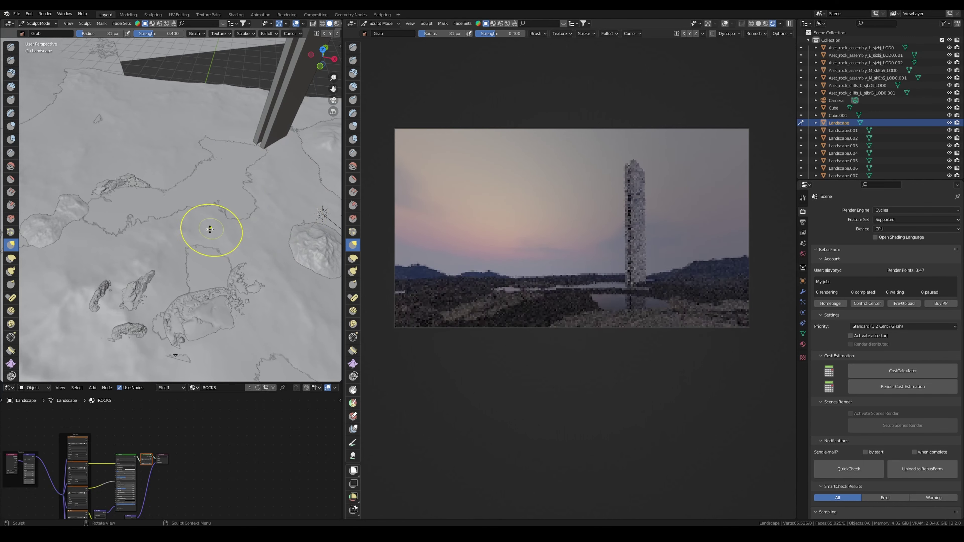
pyautogui.moveTo(213, 248); pyautogui.dragTo(234, 242)
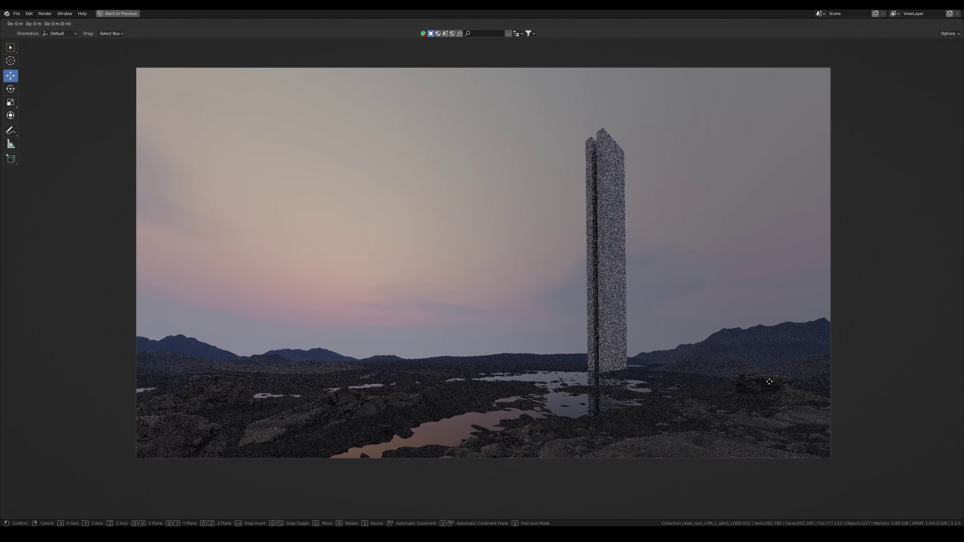
# Step: Finish the resize and lower the water plane along Z so only pools remain
pyautogui.press('s')
pyautogui.click(745, 398)
pyautogui.click(584, 418)
pyautogui.press('g')
pyautogui.press('z')
pyautogui.press('Escape')
pyautogui.press('g')
pyautogui.press('z')
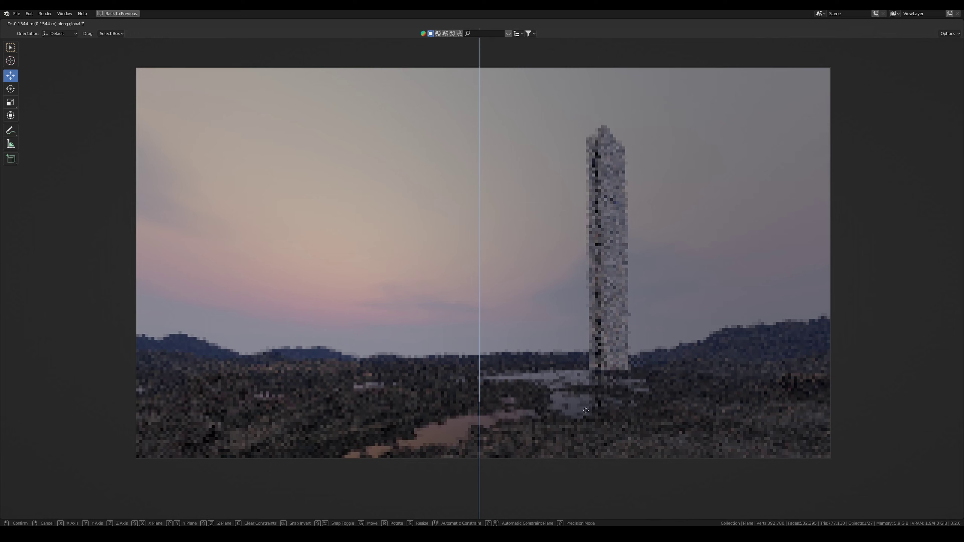
pyautogui.click(585, 410)
# Step: Duplicate a rock assembly piece and restore the full multi-panel layout
pyautogui.click(592, 414)
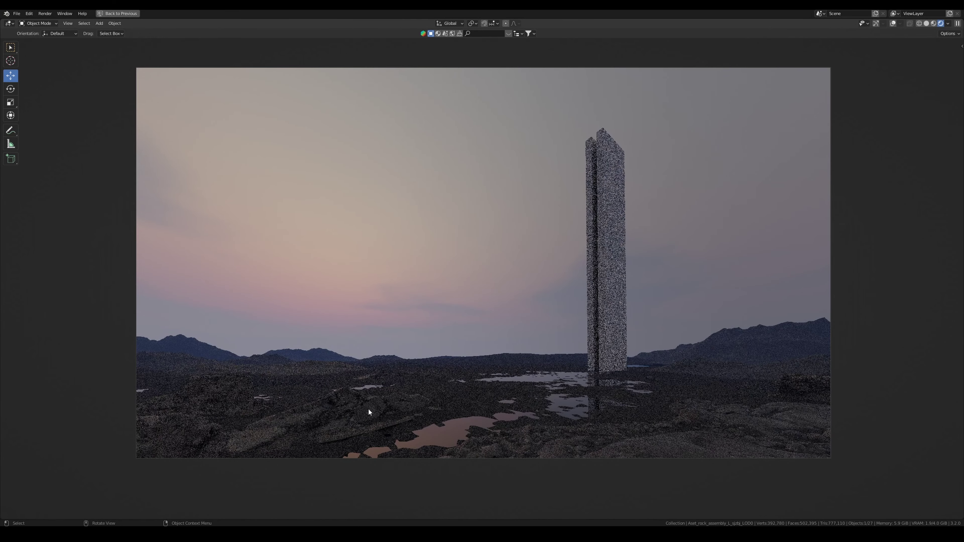
pyautogui.click(530, 444)
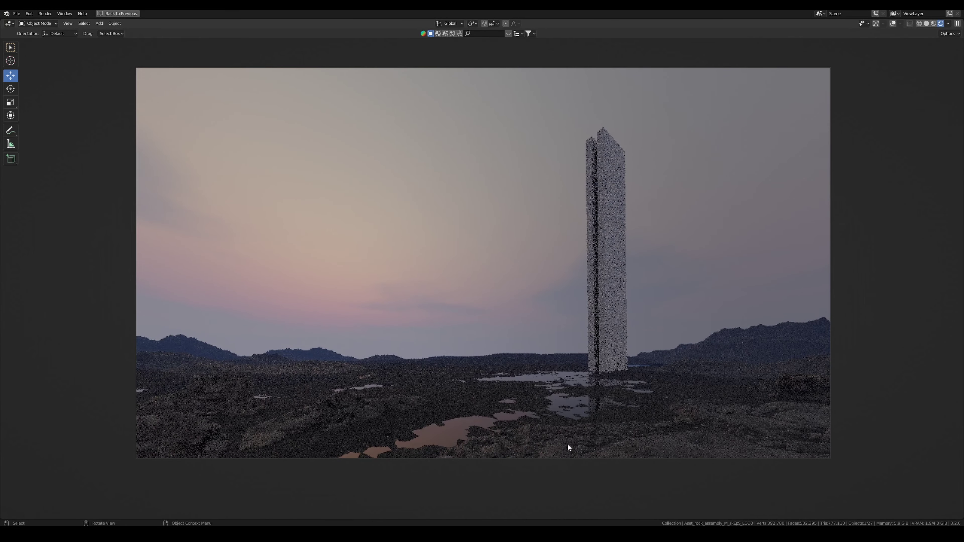
pyautogui.hotkey('shift', 'd')
pyautogui.press('r')
pyautogui.press('z')
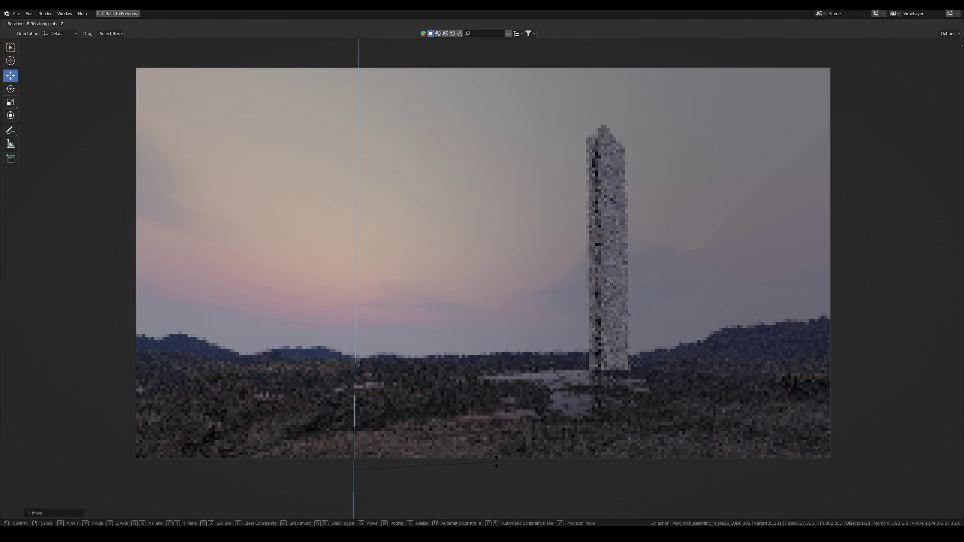
pyautogui.press('Escape')
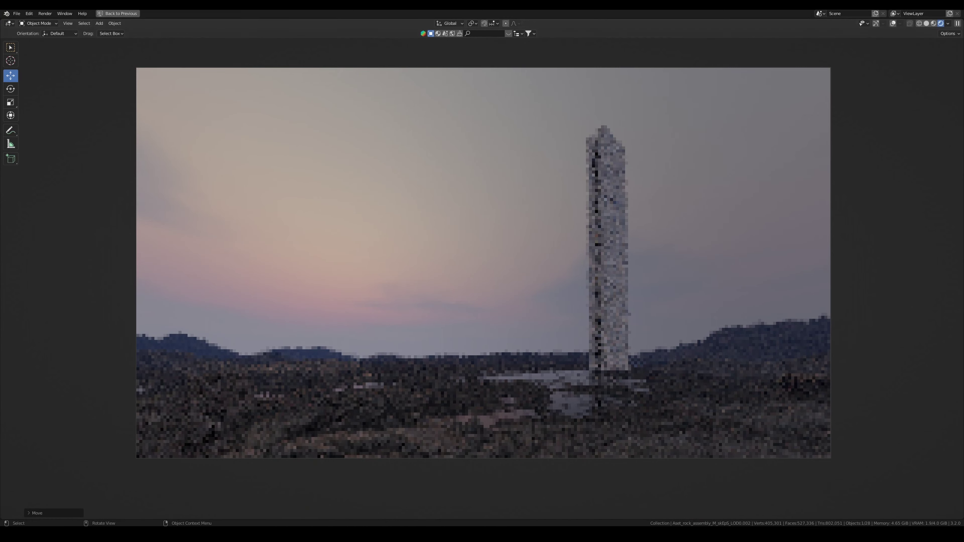
pyautogui.hotkey('ctrl', 'space')
pyautogui.hotkey('shift', 'a')
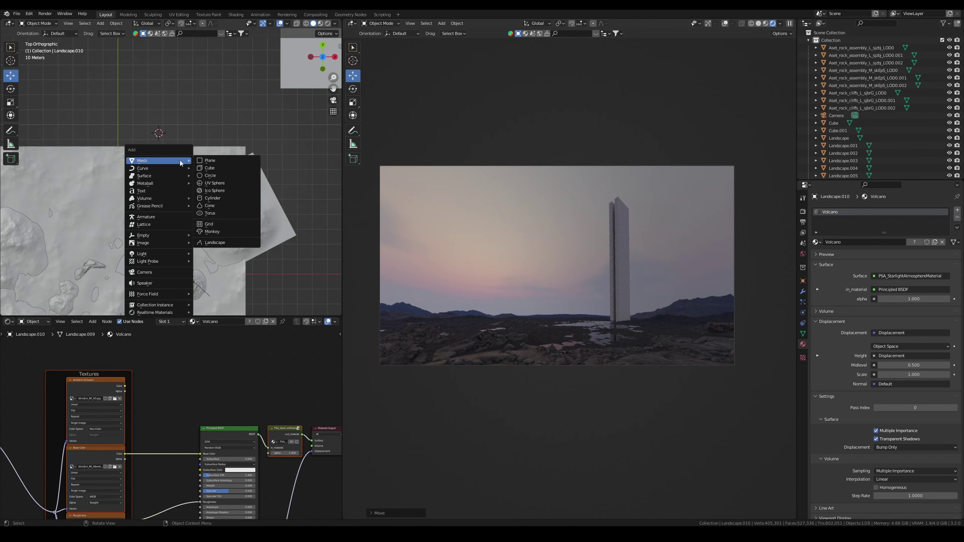
# Step: Add an area light, move and rotate it toward the monolith, using Local orientation
pyautogui.click(212, 275)
pyautogui.scroll(1, 185, 149)
pyautogui.click(38, 233)
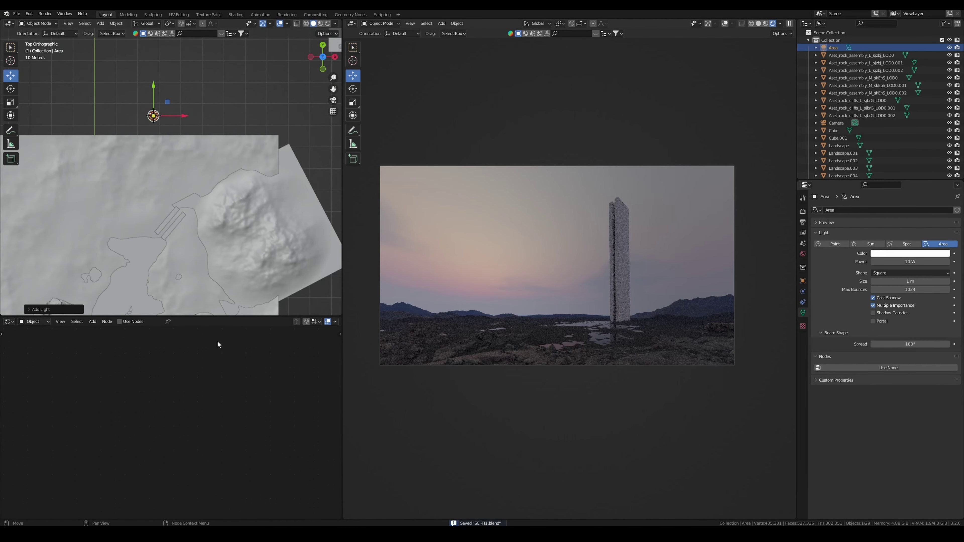
pyautogui.moveTo(171, 316); pyautogui.dragTo(171, 409)
pyautogui.press('g')
pyautogui.click(187, 274)
pyautogui.scroll(5, 201, 289)
pyautogui.press('r')
pyautogui.click(248, 189)
pyautogui.click(146, 24)
pyautogui.click(140, 54)
# Step: Position the area light at the monolith's base
pyautogui.moveTo(212, 171); pyautogui.dragTo(212, 273, button='middle')
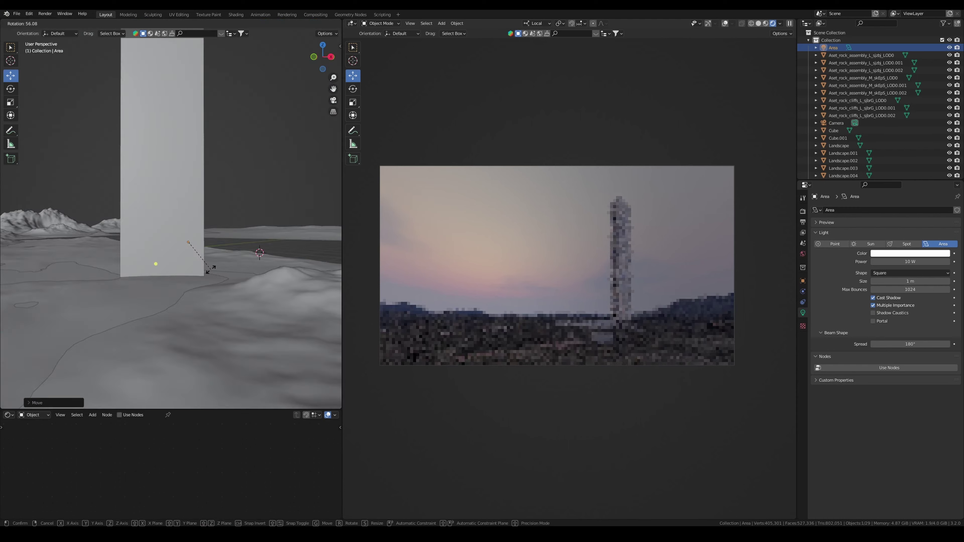
pyautogui.press('g')
pyautogui.click(224, 254)
pyautogui.moveTo(224, 253); pyautogui.dragTo(190, 228, button='middle')
pyautogui.scroll(-3, 196, 240)
# Step: Make the area light orange at 1000 W and resize it from the top view
pyautogui.click(910, 253)
pyautogui.click(900, 183)
pyautogui.click(910, 261)
pyautogui.moveTo(205, 255)
pyautogui.mouseDown(button='middle')
pyautogui.moveTo(165, 219)
pyautogui.moveTo(223, 194)
pyautogui.moveTo(186, 226)
pyautogui.mouseUp(button='middle')
pyautogui.press('KP_7')
pyautogui.press('s')
pyautogui.click(200, 222)
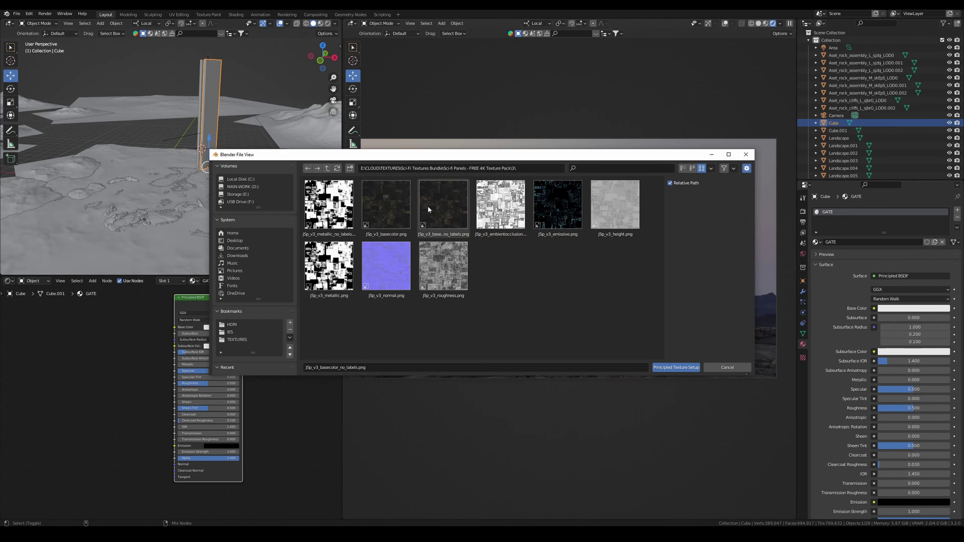
# Step: Load the jlp_v3 sci-fi panel textures, red-tint the emission via MixRGB, and set Mapping scale 0.8
pyautogui.click(657, 368)
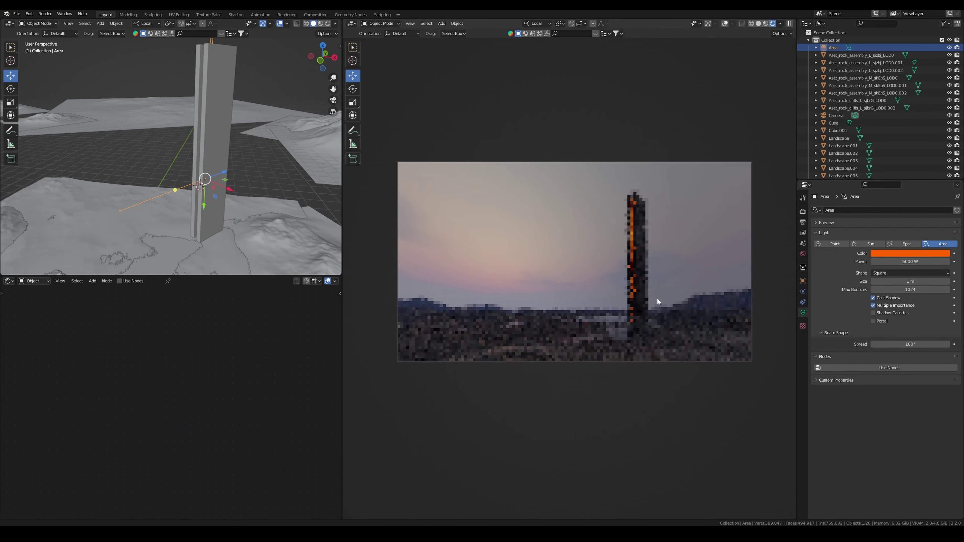
pyautogui.write('mi')
pyautogui.press('Return')
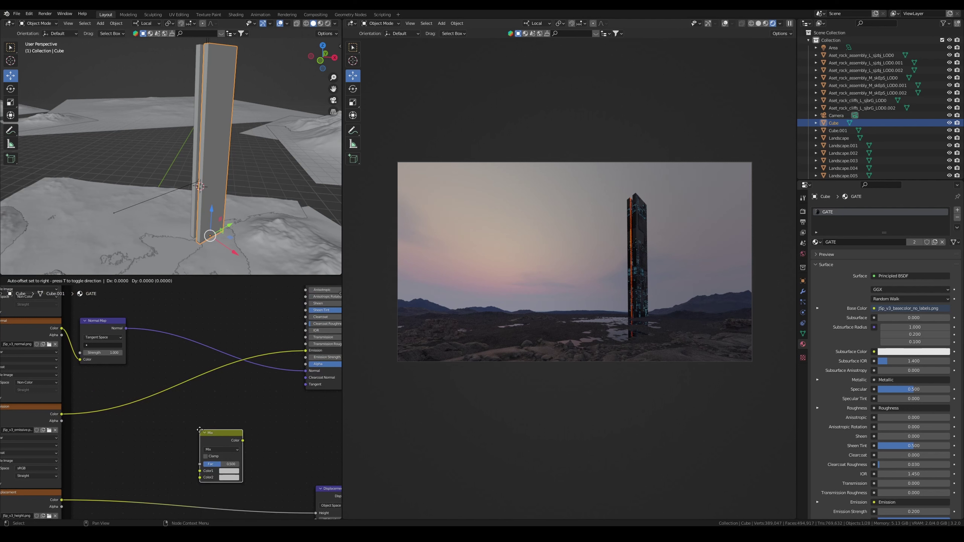
pyautogui.click(182, 393)
pyautogui.click(199, 421)
pyautogui.click(209, 377)
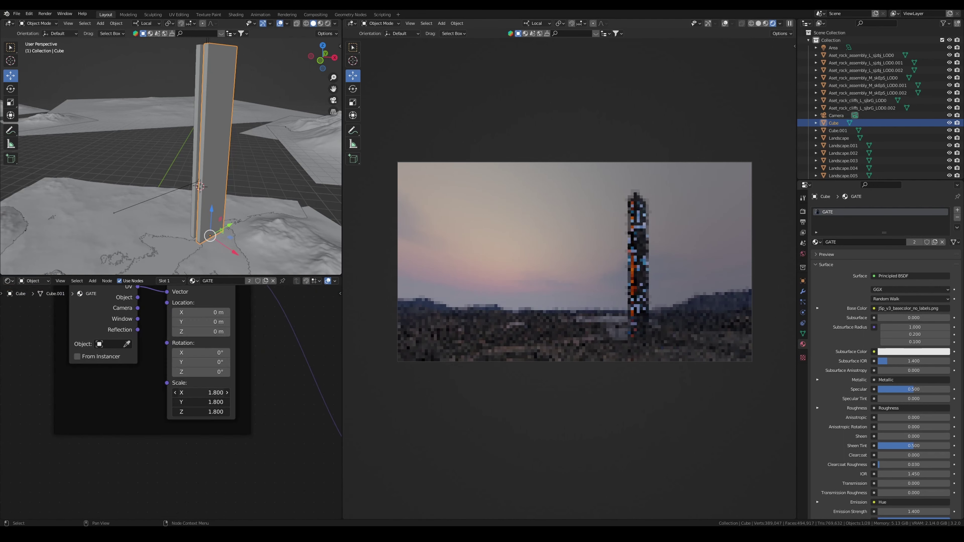
pyautogui.moveTo(202, 393)
pyautogui.mouseDown()
pyautogui.moveTo(190, 392)
pyautogui.moveTo(216, 393)
pyautogui.mouseUp()
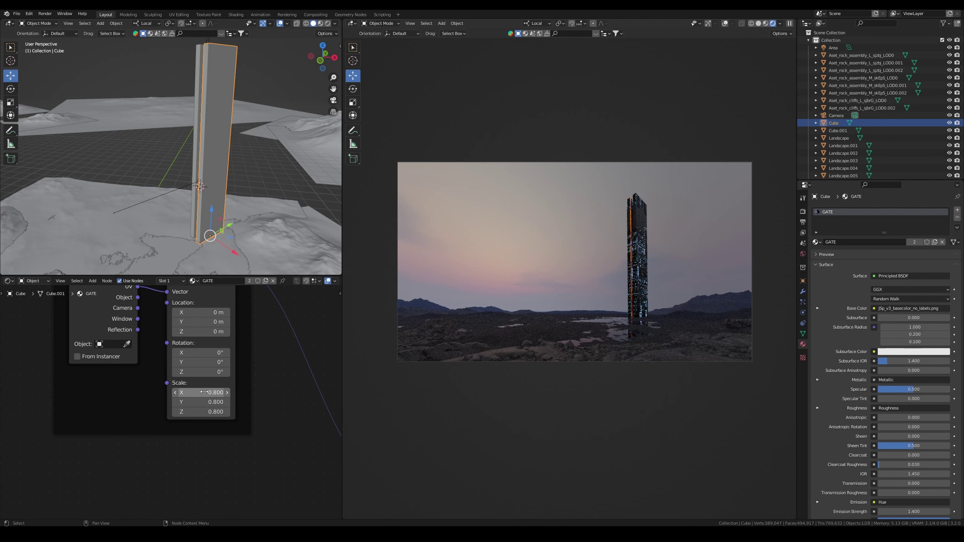
# Step: Raise the area light's power to 10000 W
pyautogui.click(200, 186)
pyautogui.press('n')
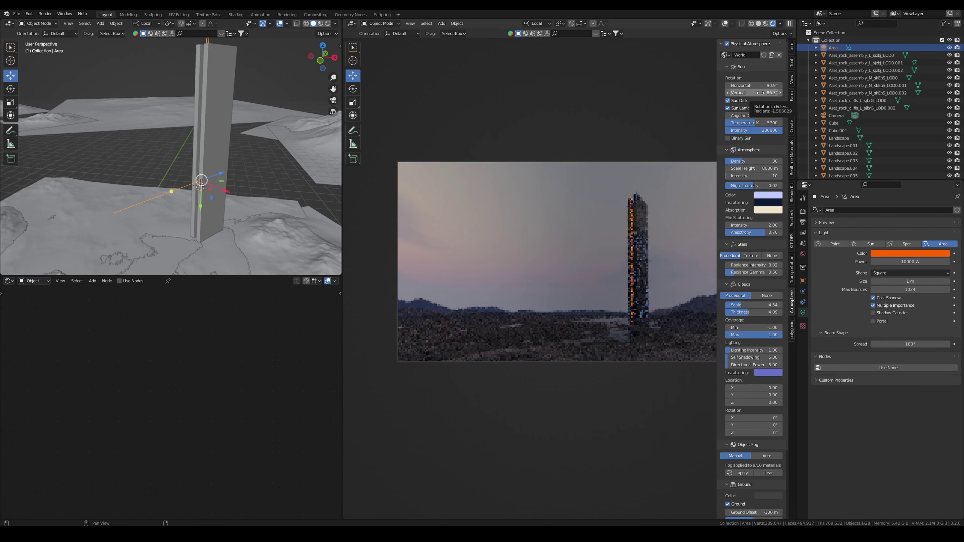
pyautogui.press('n')
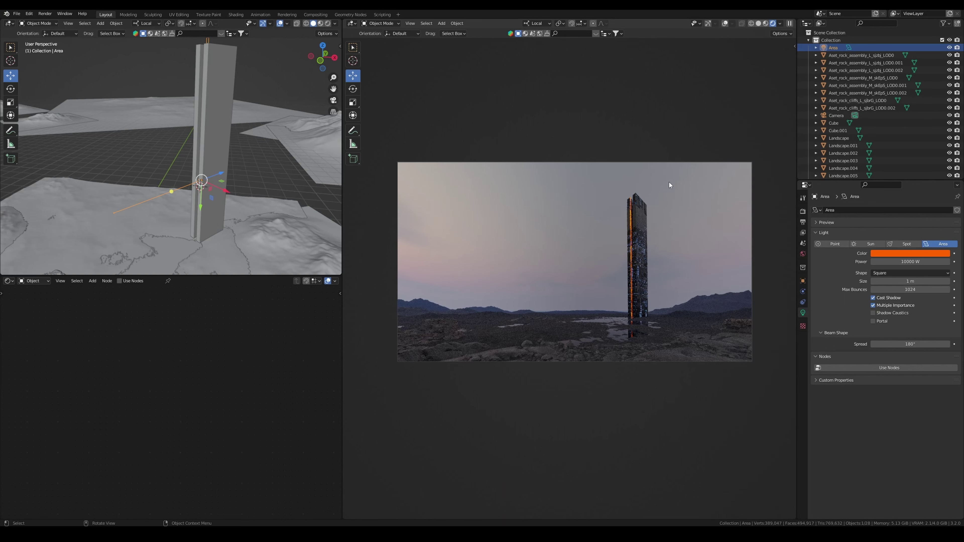
pyautogui.hotkey('shift', 'a')
# Step: Add a cube in isolated view and flatten it along Z into a thin slab
pyautogui.click(245, 183)
pyautogui.press('KP_Divide')
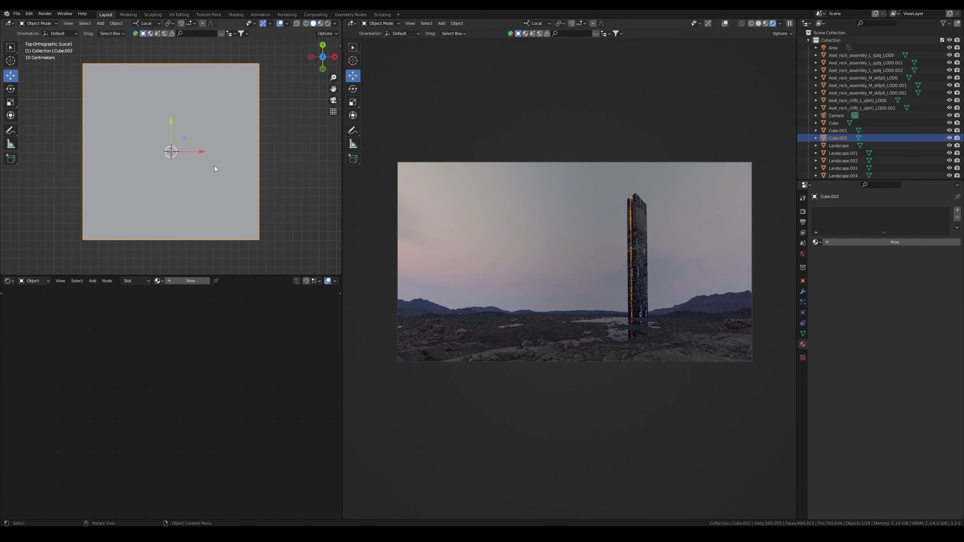
pyautogui.scroll(-3, 205, 163)
pyautogui.press('s')
pyautogui.press('z')
pyautogui.click(192, 176)
# Step: Enlarge the slab, then narrow its width along the X axis
pyautogui.press('s')
pyautogui.click(254, 207)
pyautogui.scroll(-3, 255, 209)
pyautogui.moveTo(255, 208); pyautogui.dragTo(246, 179, button='middle')
pyautogui.press('s')
pyautogui.press('x')
pyautogui.press('x')
pyautogui.click(216, 176)
pyautogui.press('z')
# Step: Assign the GATE material to the slab and re-unwrap its faces in Edit Mode
pyautogui.click(186, 207)
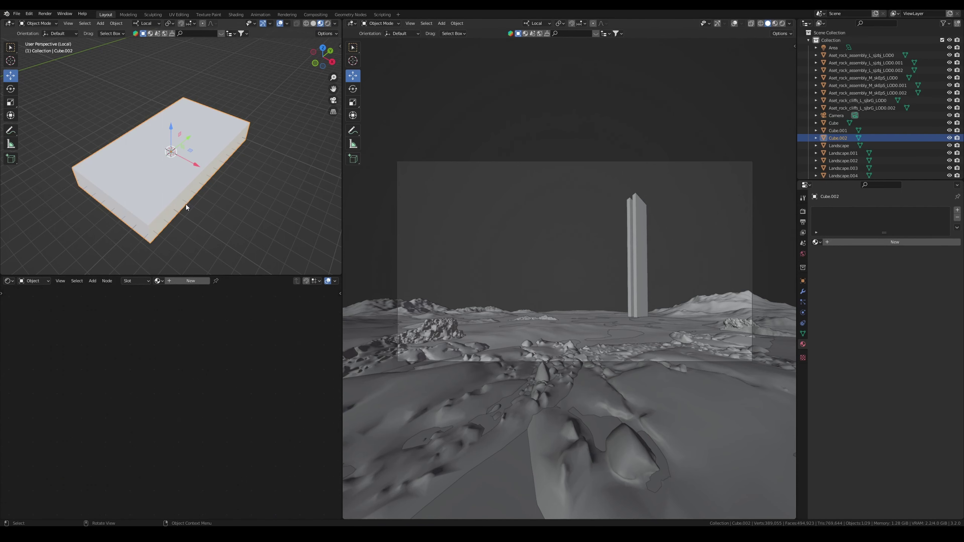
pyautogui.click(172, 314)
pyautogui.press('Tab')
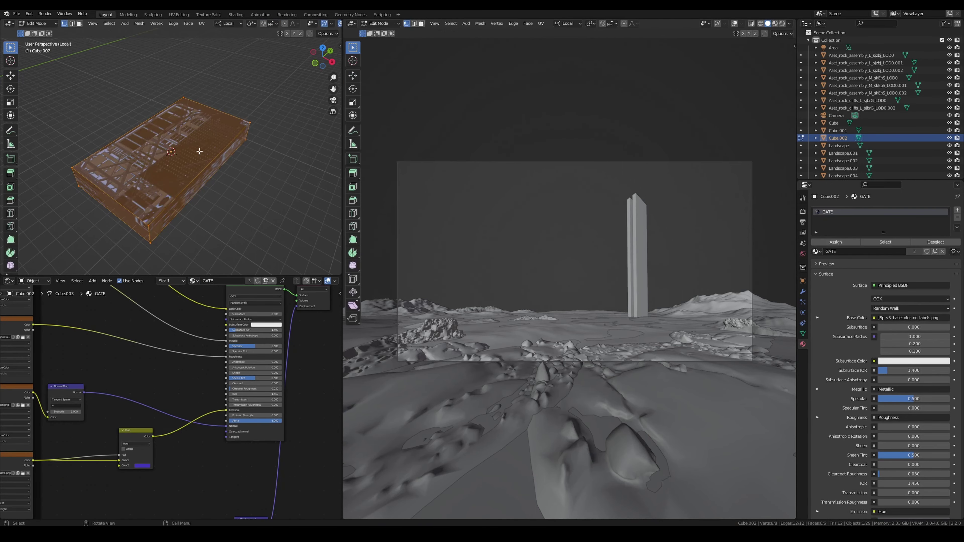
pyautogui.click(188, 23)
pyautogui.click(227, 70)
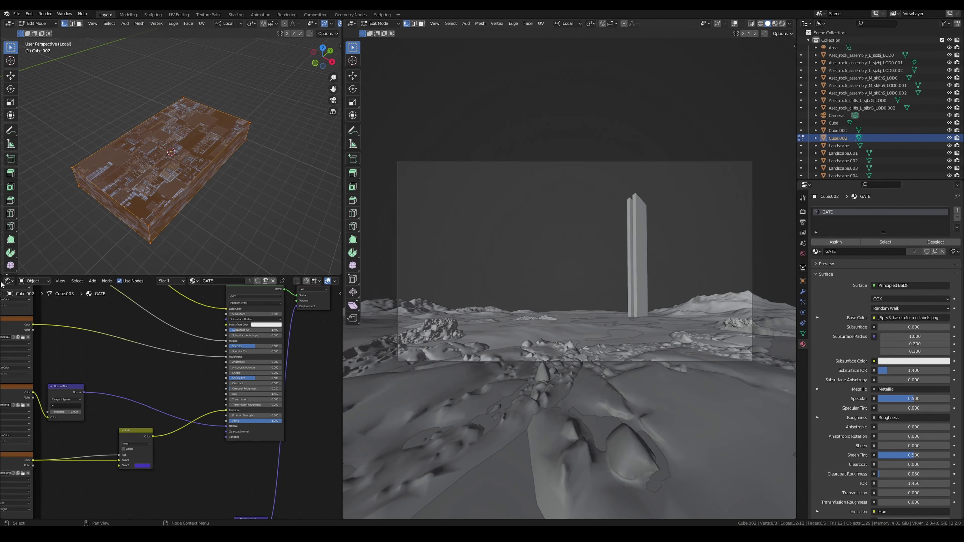
pyautogui.click(9, 280)
pyautogui.click(38, 319)
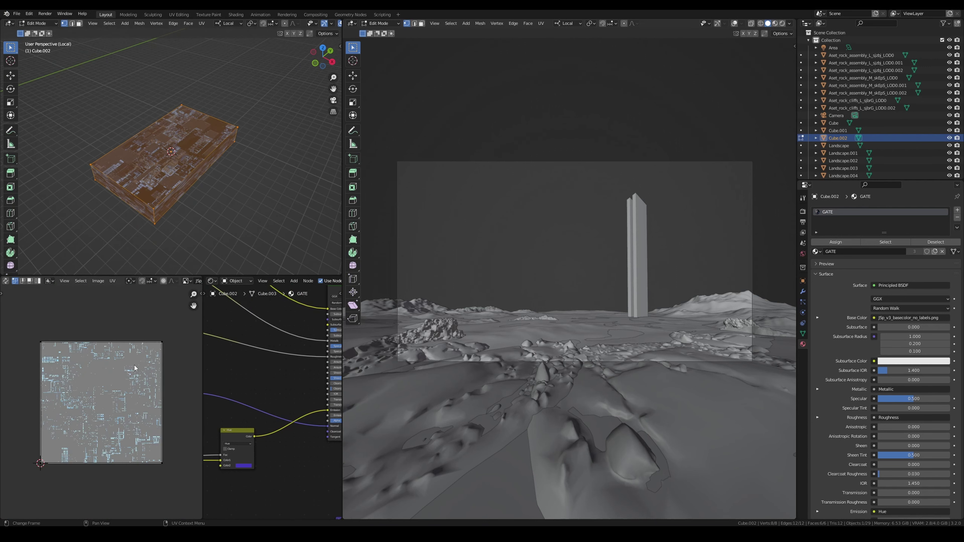
# Step: Scale the slab's UV layout down twice so the GATE texture repeats finer
pyautogui.press('a')
pyautogui.press('s')
pyautogui.click(148, 405)
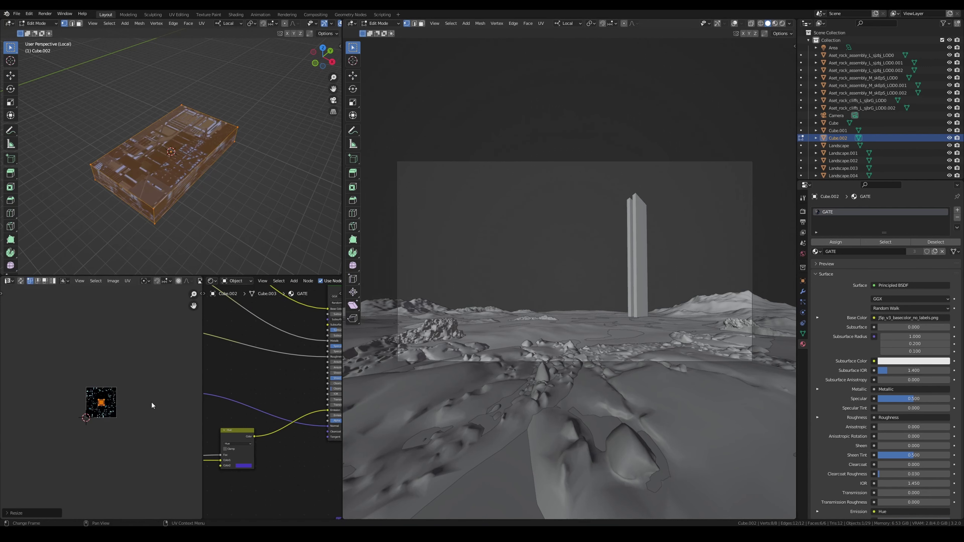
pyautogui.moveTo(179, 197); pyautogui.dragTo(194, 189, button='middle')
pyautogui.scroll(3, 193, 189)
pyautogui.press('s')
pyautogui.click(144, 409)
pyautogui.moveTo(182, 171); pyautogui.dragTo(184, 254, button='middle')
pyautogui.scroll(4, 152, 180)
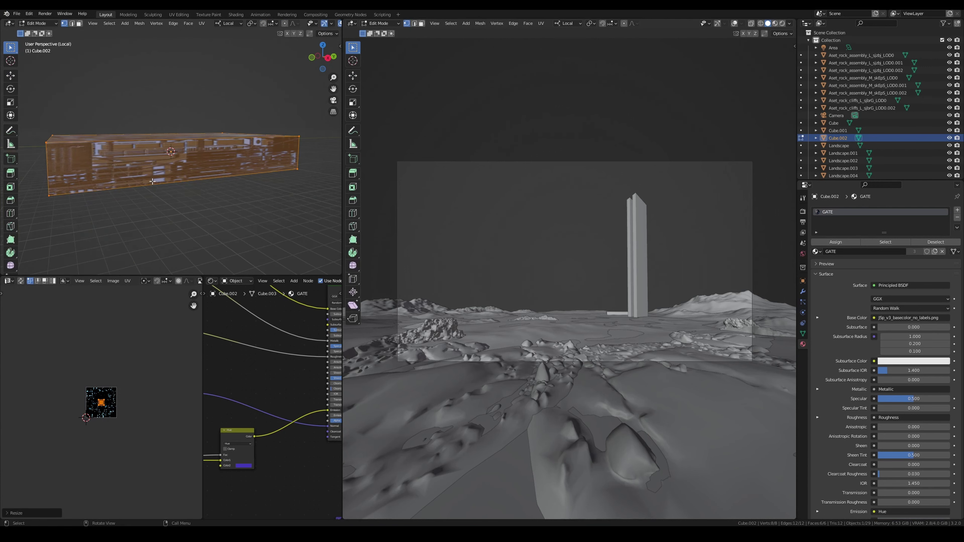
# Step: Leave Edit Mode and isolation, and set the slab onto the ground near the tower
pyautogui.press('Tab')
pyautogui.press('KP_Divide')
pyautogui.moveTo(193, 156); pyautogui.dragTo(152, 216)
pyautogui.scroll(3, 204, 223)
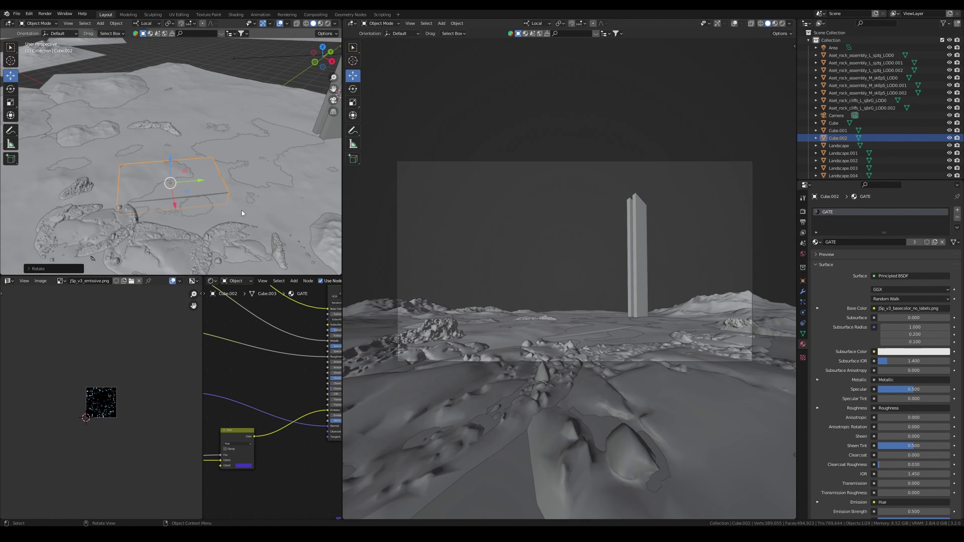
# Step: Duplicate the slab from top view, shorten the copy along Y and slide it along X
pyautogui.press('KP_7')
pyautogui.hotkey('shift', 'd')
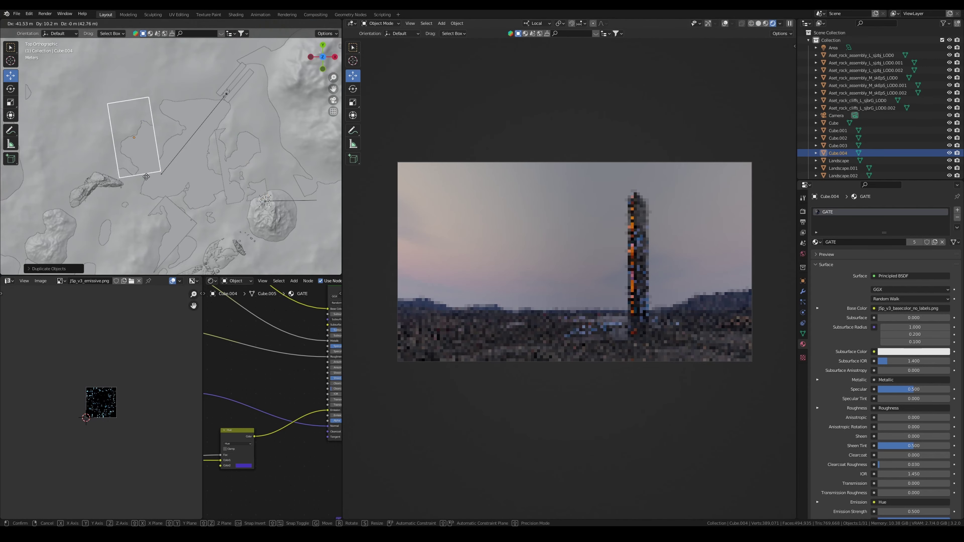
pyautogui.click(144, 173)
pyautogui.moveTo(145, 172); pyautogui.dragTo(243, 213, button='middle')
pyautogui.press('s')
pyautogui.press('y')
pyautogui.press('y')
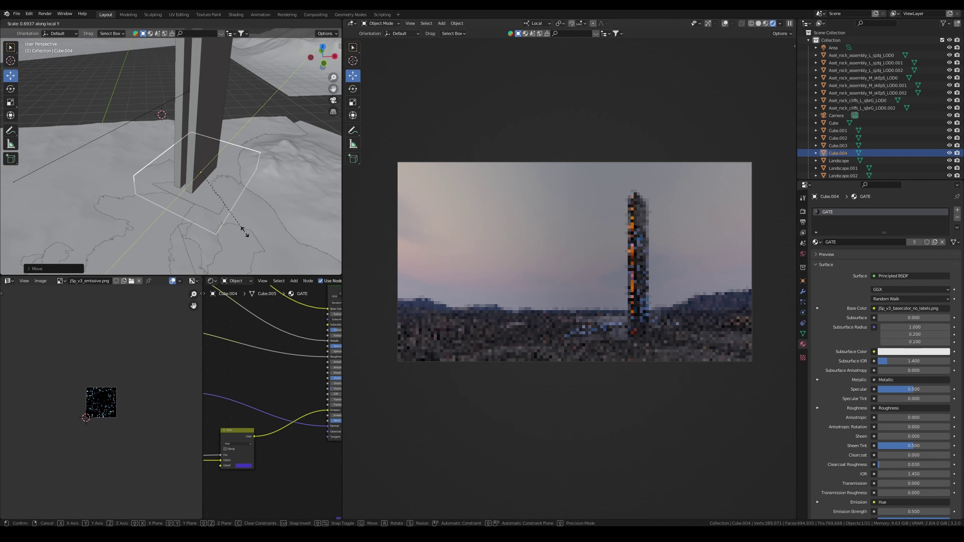
pyautogui.click(252, 231)
pyautogui.moveTo(253, 232)
pyautogui.mouseDown(button='middle')
pyautogui.moveTo(196, 202)
pyautogui.moveTo(218, 195)
pyautogui.mouseUp(button='middle')
pyautogui.press('g')
pyautogui.press('x')
pyautogui.press('x')
pyautogui.click(195, 202)
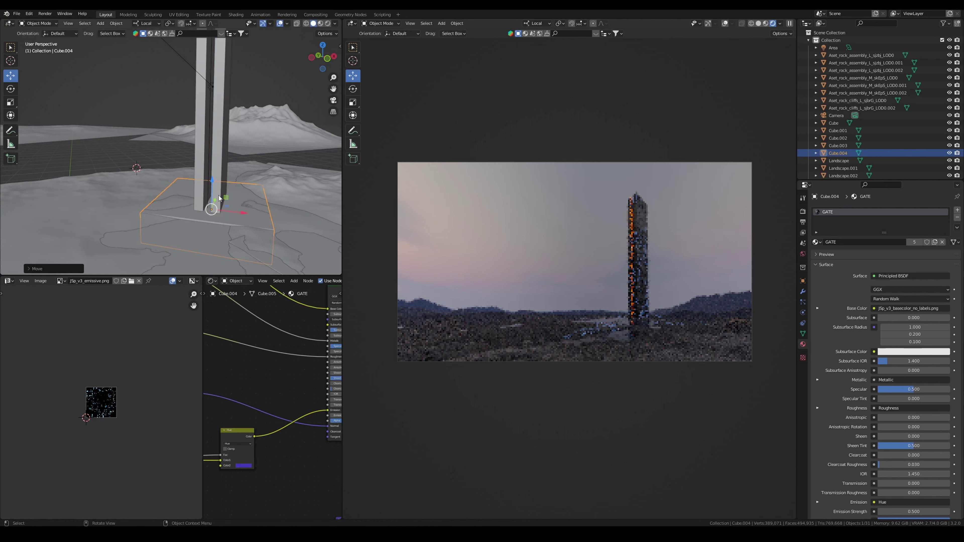
# Step: Place two more panel copies beside the rocks, sinking one along Z
pyautogui.press('KP_7')
pyautogui.hotkey('shift', 'd')
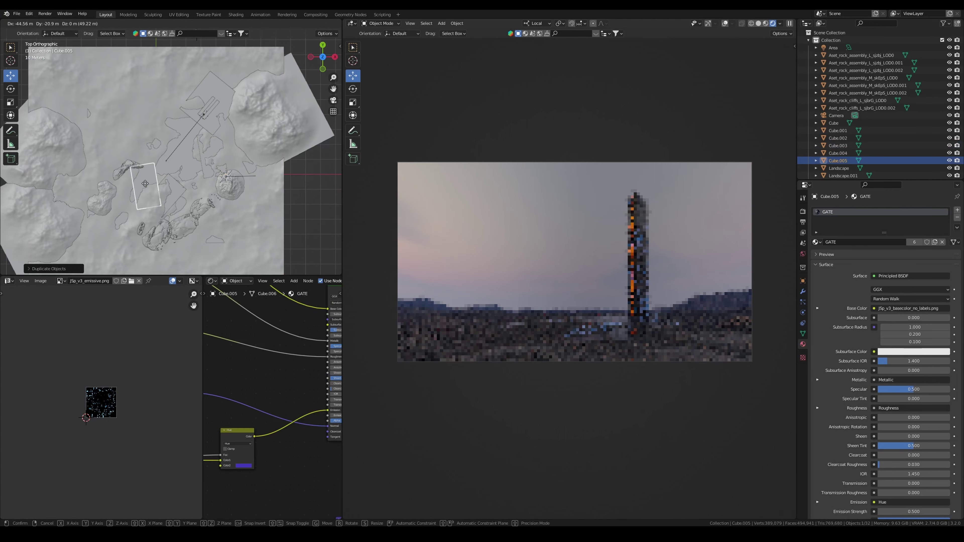
pyautogui.click(138, 181)
pyautogui.hotkey('shift', 'd')
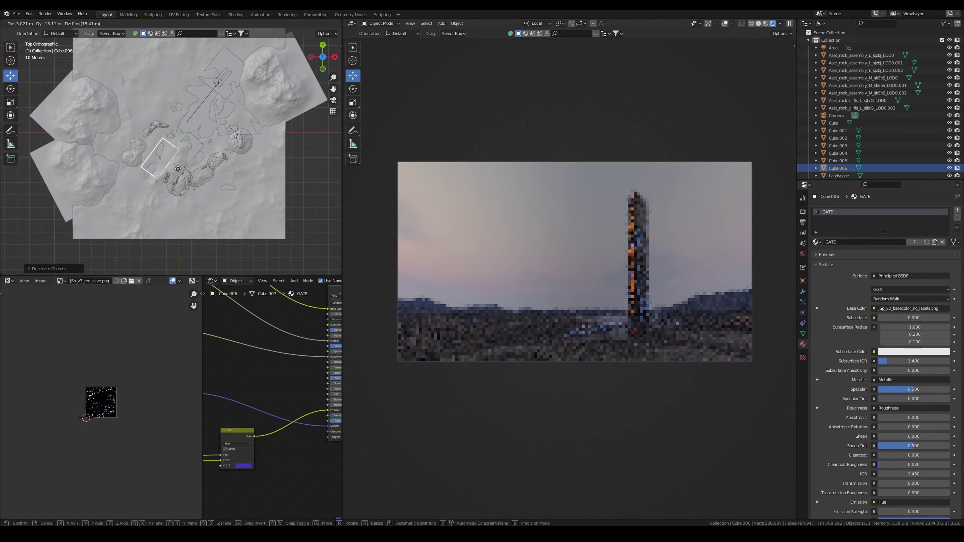
pyautogui.click(166, 181)
pyautogui.moveTo(167, 181); pyautogui.dragTo(165, 148, button='middle')
pyautogui.press('g')
pyautogui.press('z')
pyautogui.press('z')
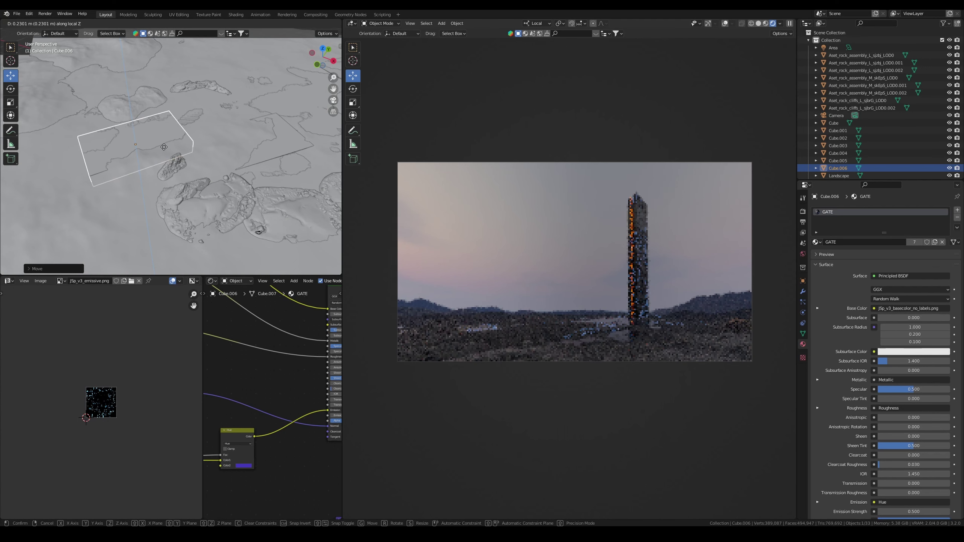
pyautogui.click(164, 147)
# Step: Add another panel copy, rotate it to a new angle and move it into position
pyautogui.press('KP_7')
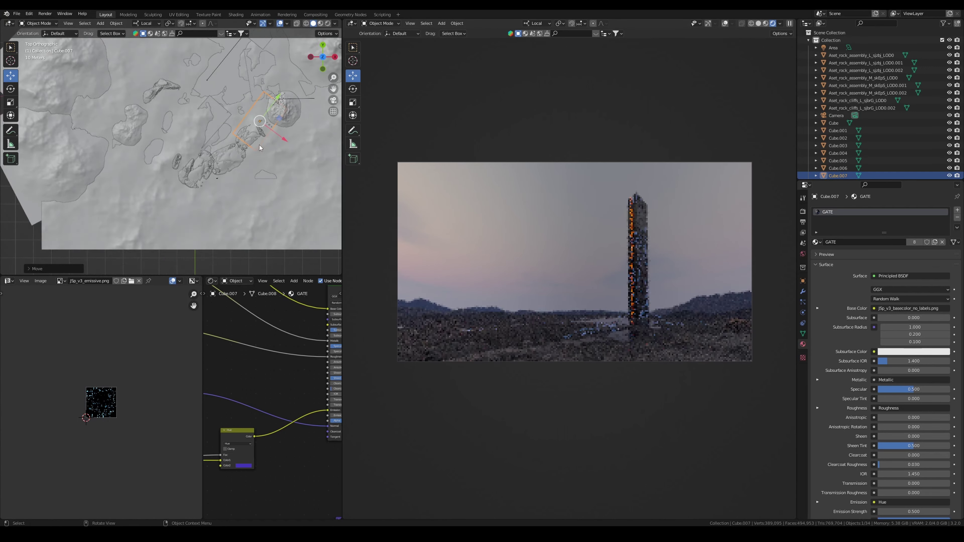
pyautogui.hotkey('shift', 'd')
pyautogui.press('r')
pyautogui.click(225, 101)
pyautogui.moveTo(226, 101); pyautogui.dragTo(247, 172, button='middle')
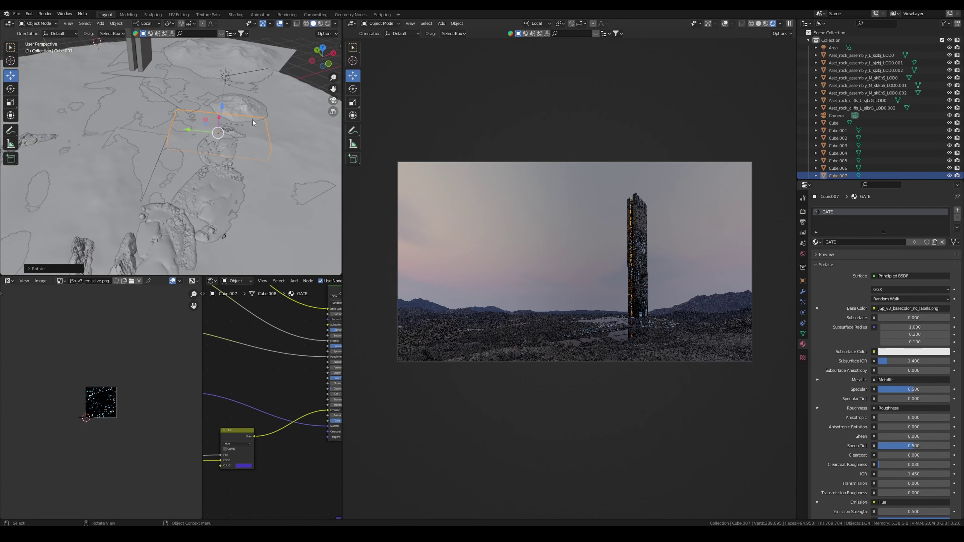
pyautogui.press('g')
pyautogui.click(246, 173)
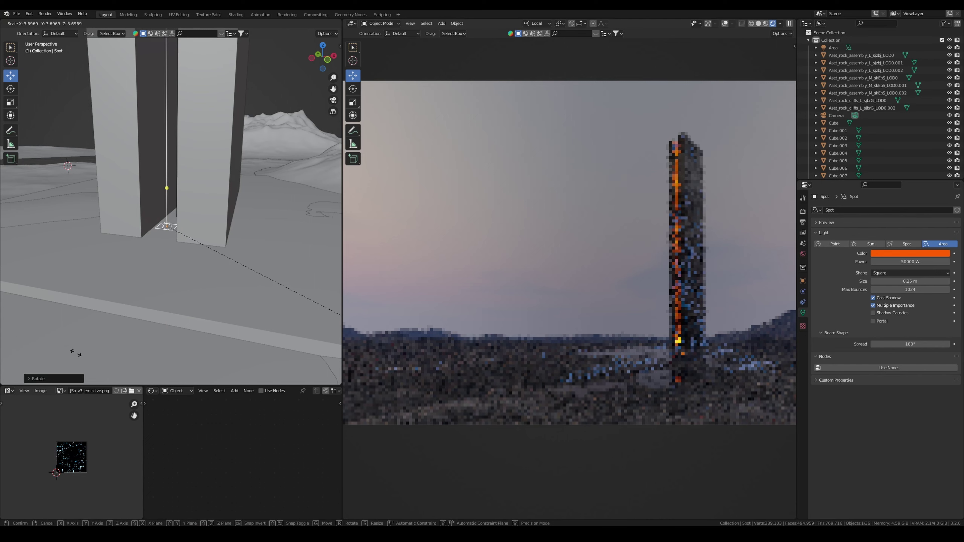
pyautogui.click(76, 353)
# Step: Tint the spot and area lights orange and add a Noise Texture to the Water material
pyautogui.scroll(-2, 569, 258)
pyautogui.click(910, 253)
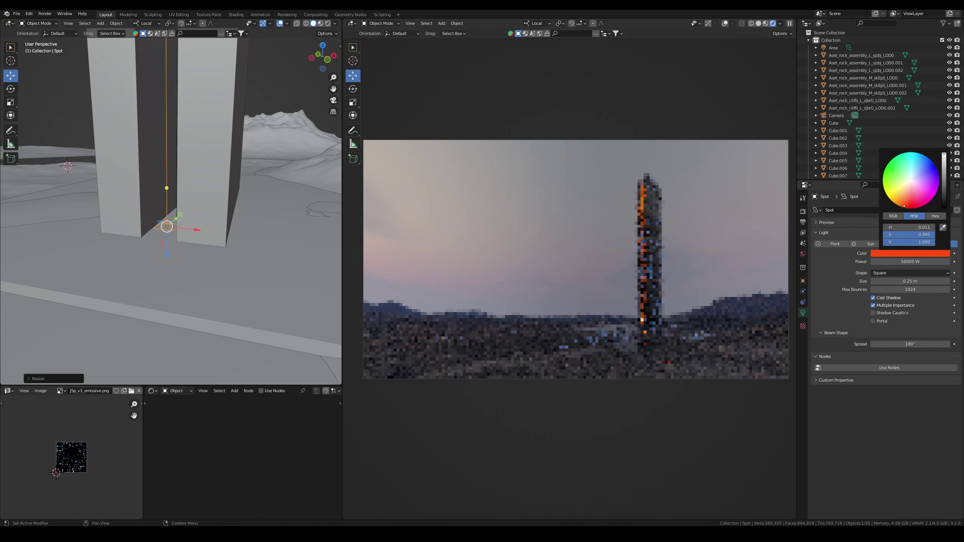
pyautogui.click(910, 257)
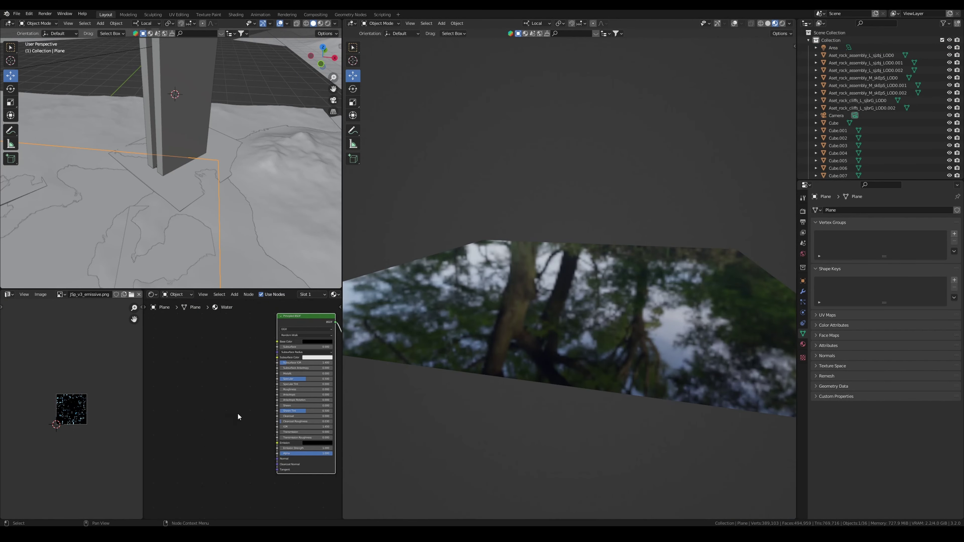
pyautogui.hotkey('shift', 'a')
pyautogui.click(243, 433)
# Step: Feed the Noise Texture through a Bump node into the water normal, driven by a Mapping node
pyautogui.moveTo(235, 423); pyautogui.dragTo(277, 458)
pyautogui.hotkey('shift', 'a')
pyautogui.click(251, 448)
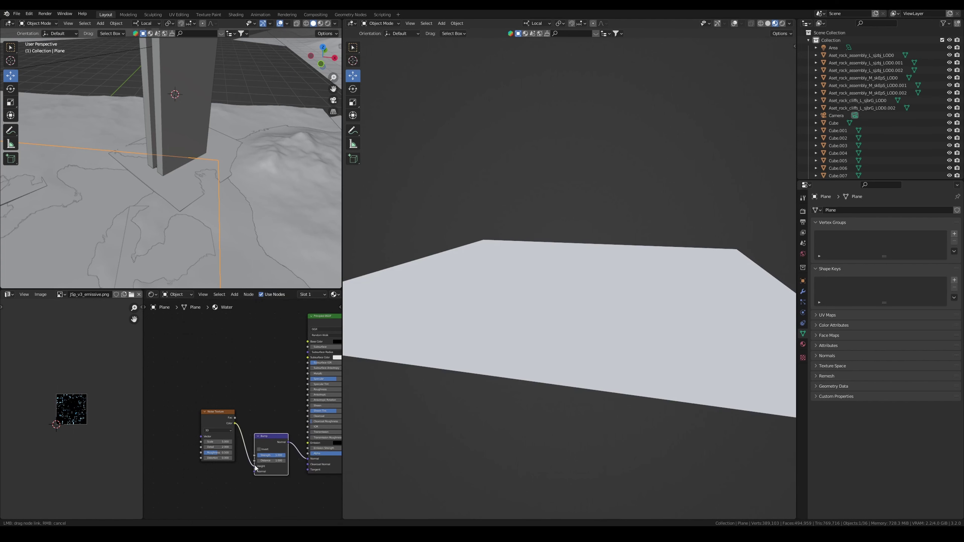
pyautogui.hotkey('ctrl', 't')
pyautogui.moveTo(230, 460); pyautogui.dragTo(256, 428, button='middle')
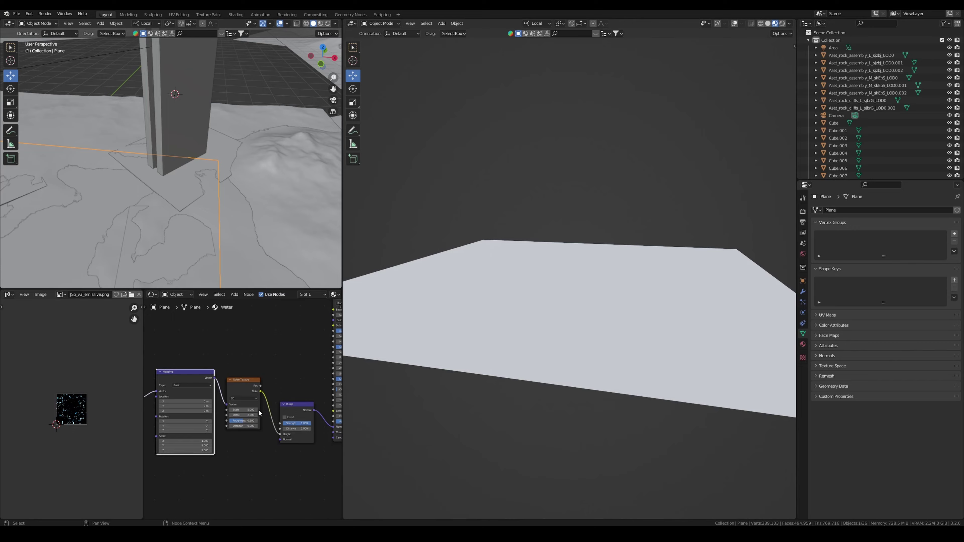
# Step: Set the water Mapping scale to 3.6 and the Bump strength to 0.067
pyautogui.press('KP_Decimal')
pyautogui.moveTo(228, 401); pyautogui.dragTo(251, 418)
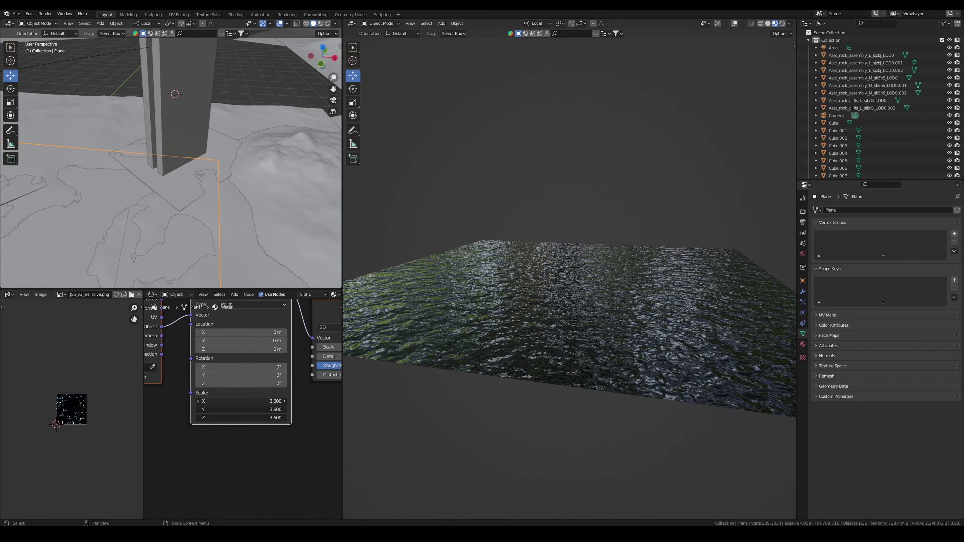
pyautogui.moveTo(243, 361); pyautogui.dragTo(255, 367, button='middle')
pyautogui.moveTo(205, 382); pyautogui.dragTo(183, 382)
pyautogui.moveTo(418, 265)
pyautogui.mouseDown(button='middle')
pyautogui.moveTo(450, 303)
pyautogui.moveTo(633, 375)
pyautogui.mouseUp(button='middle')
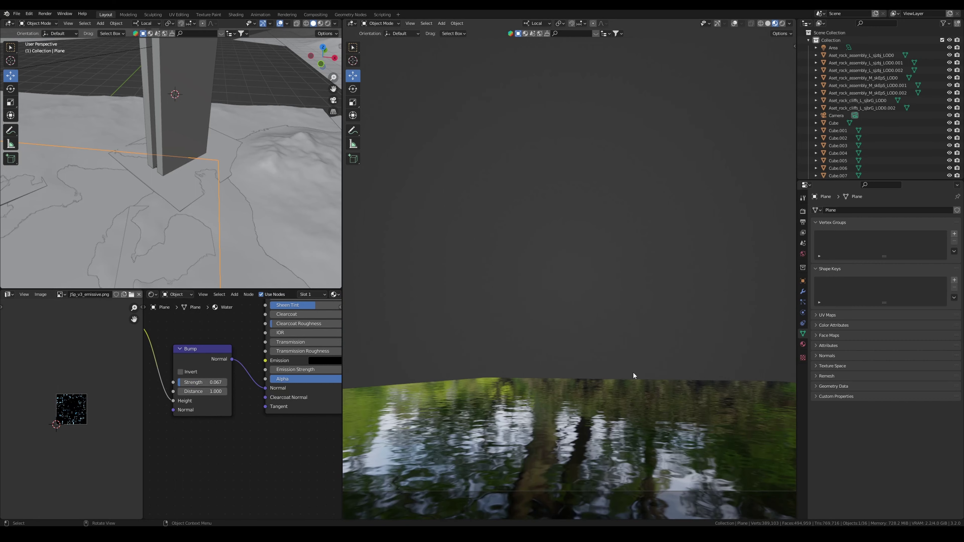
pyautogui.press('Return')
pyautogui.moveTo(201, 384); pyautogui.dragTo(337, 398, button='middle')
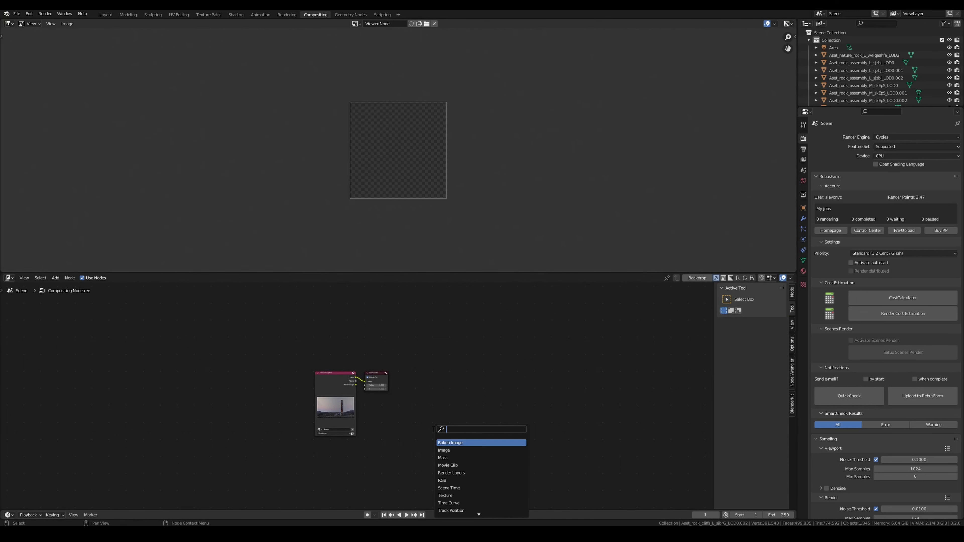
# Step: Add a Viewer node fed by the render image and spread out the compositor nodes
pyautogui.press('Return')
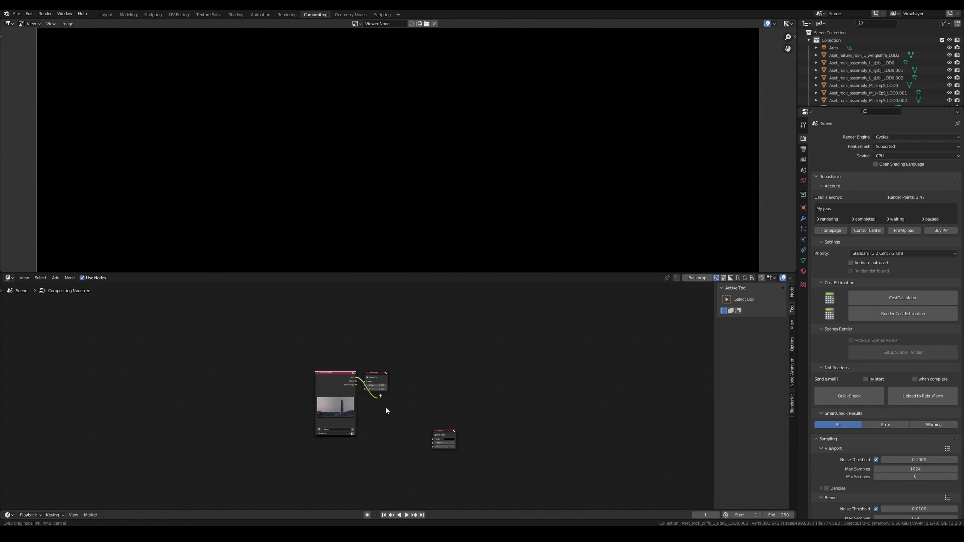
pyautogui.moveTo(387, 411); pyautogui.dragTo(433, 439)
pyautogui.press('Home')
pyautogui.moveTo(417, 273)
pyautogui.mouseDown()
pyautogui.moveTo(408, 311)
pyautogui.moveTo(525, 335)
pyautogui.mouseUp()
pyautogui.scroll(3, 408, 439)
pyautogui.moveTo(516, 430); pyautogui.dragTo(536, 414)
pyautogui.moveTo(296, 323); pyautogui.dragTo(188, 349)
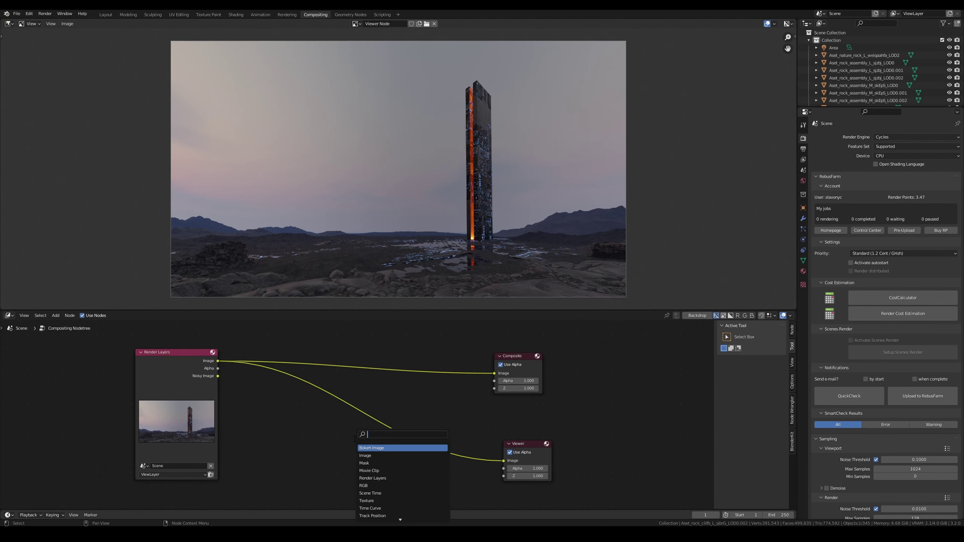
# Step: Insert a Lens Distortion node on the viewer link with a negative distortion of -0.01
pyautogui.press('Down')
pyautogui.press('Return')
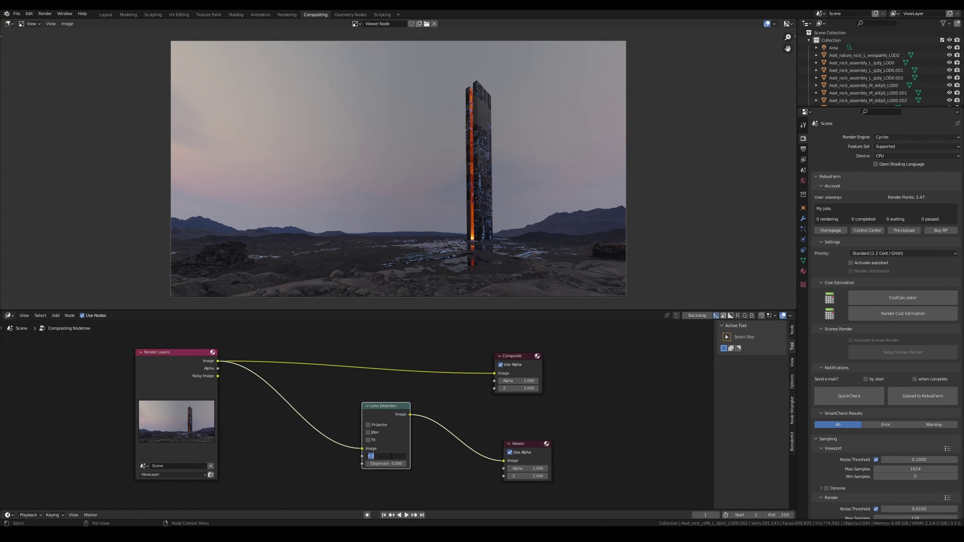
pyautogui.write('.1')
pyautogui.press('Return')
pyautogui.press('Return')
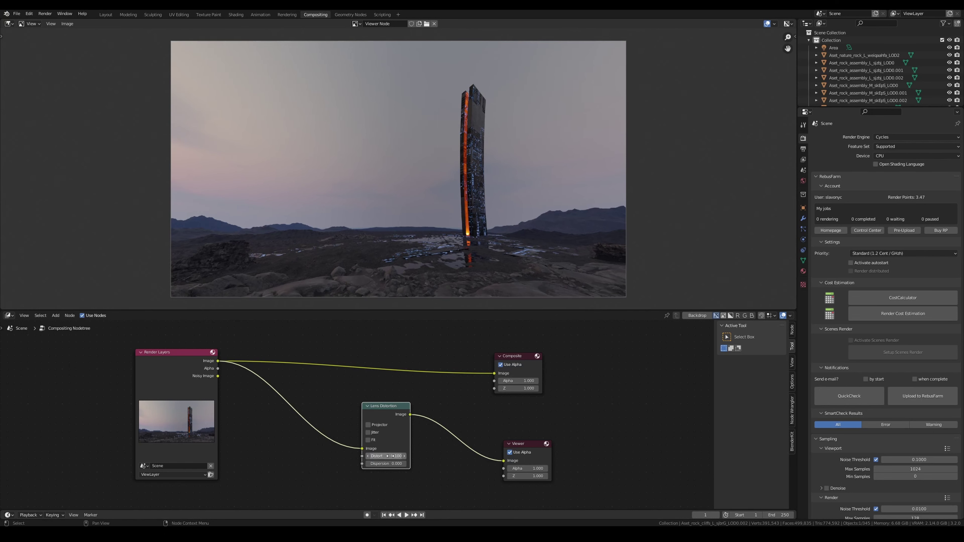
pyautogui.write('-.01')
pyautogui.press('Return')
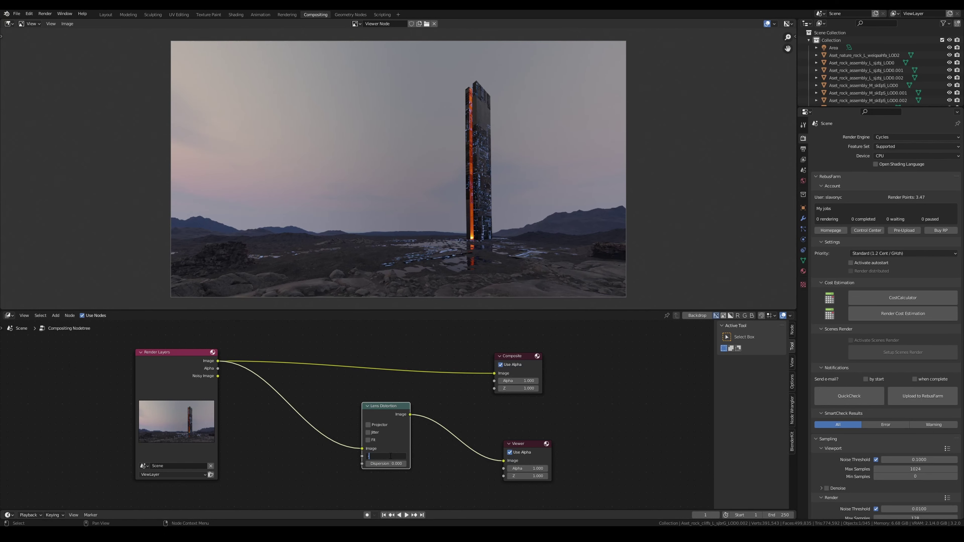
pyautogui.write('-0.002')
# Step: Tune the Lens Distortion dispersion, trying 1 and 0.1 before settling on 0.002
pyautogui.scroll(2, 391, 458)
pyautogui.doubleClick(393, 418)
pyautogui.write('1')
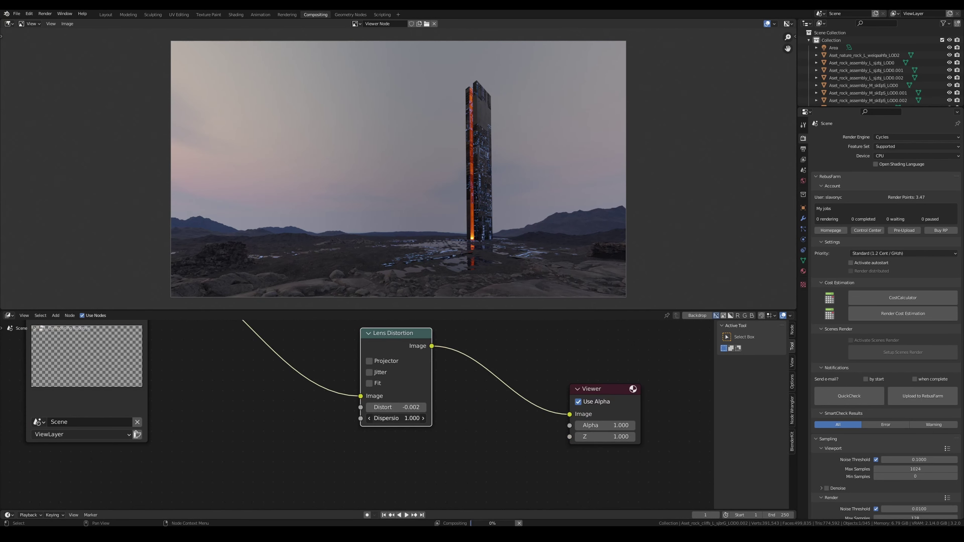
pyautogui.press('Return')
pyautogui.doubleClick(393, 418)
pyautogui.write('.1')
pyautogui.press('Return')
pyautogui.press('Return')
pyautogui.scroll(4, 463, 189)
pyautogui.scroll(1, 462, 190)
pyautogui.scroll(1, 473, 204)
pyautogui.doubleClick(410, 418)
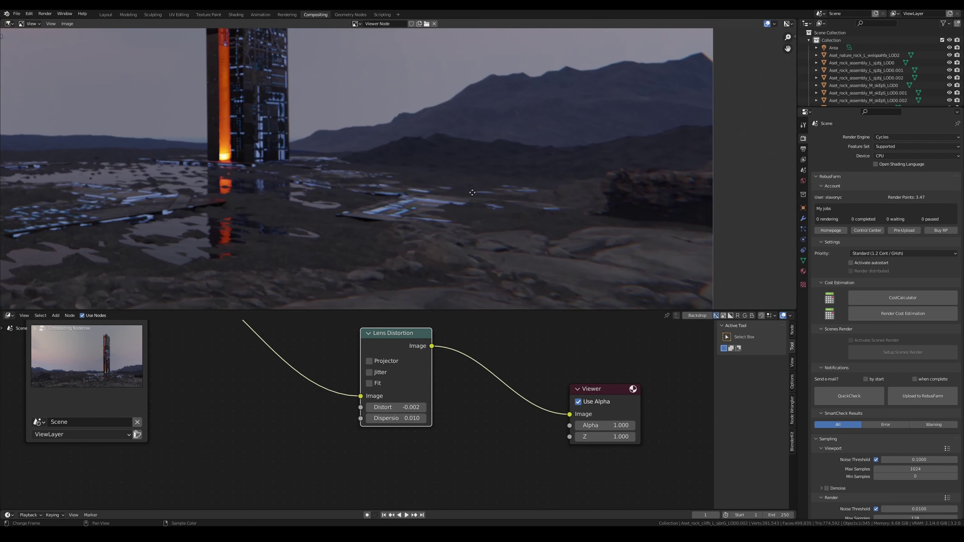
pyautogui.write('.002')
pyautogui.press('Return')
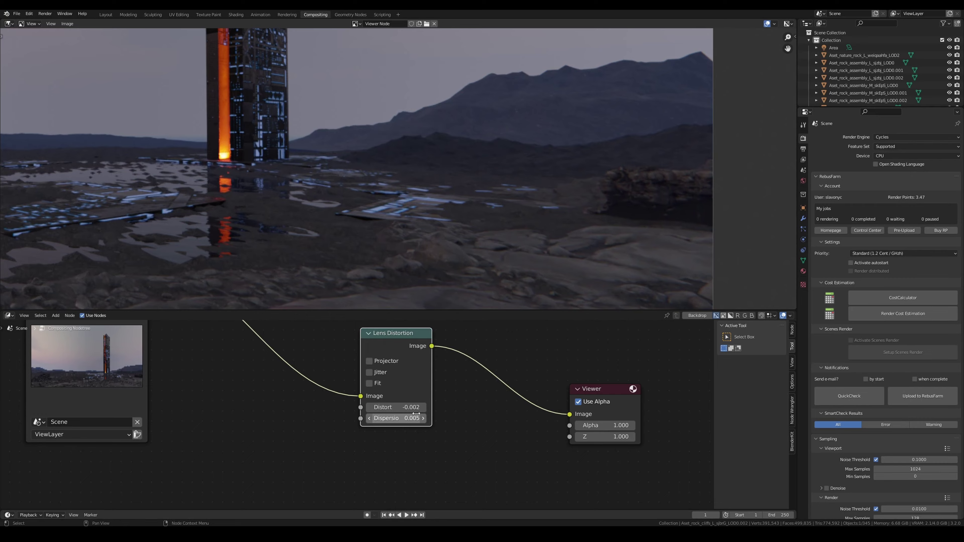
# Step: Insert a Glare node after Lens Distortion set to Low quality Fog Glow
pyautogui.moveTo(456, 190); pyautogui.dragTo(542, 299, button='middle')
pyautogui.scroll(-3, 541, 299)
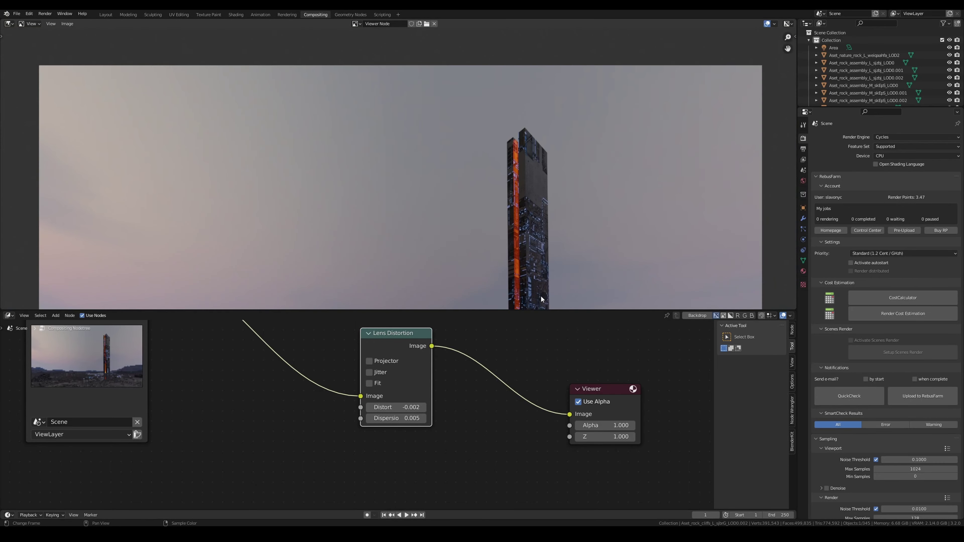
pyautogui.press('Home')
pyautogui.press('Home')
pyautogui.write('glare')
pyautogui.press('Return')
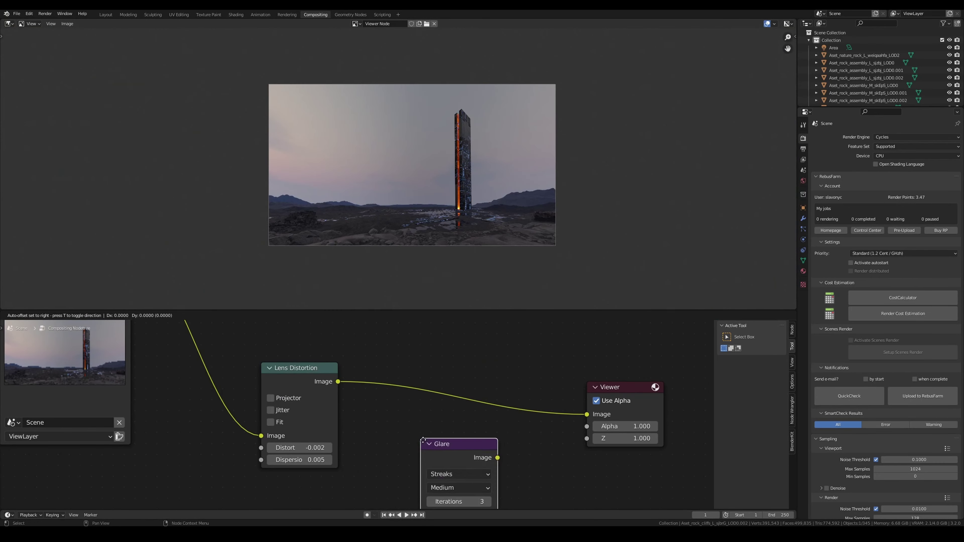
pyautogui.click(539, 363)
pyautogui.click(533, 359)
pyautogui.click(493, 396)
pyautogui.click(505, 357)
pyautogui.click(504, 382)
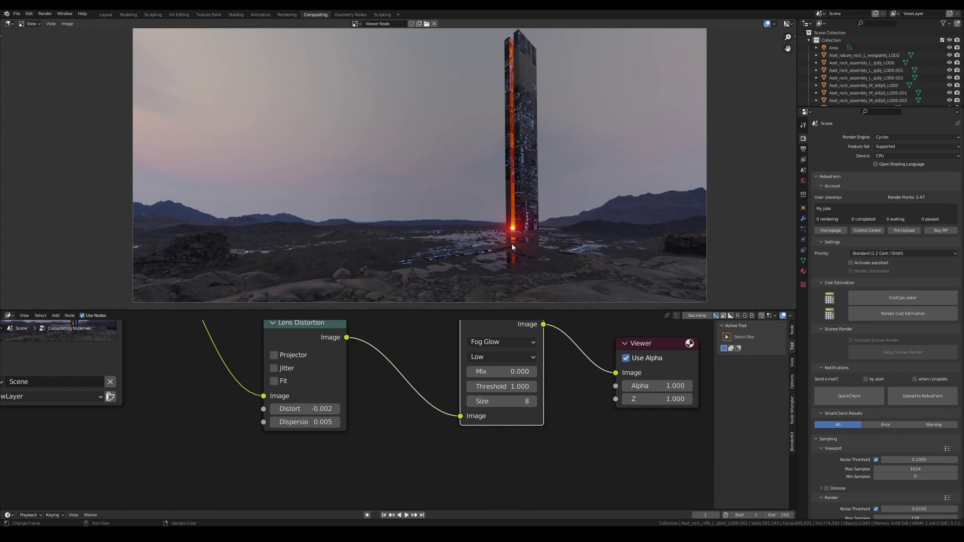
# Step: Return to the Layout workspace and enter Sculpt Mode on the landscape
pyautogui.scroll(-1, 511, 247)
pyautogui.scroll(2, 532, 243)
pyautogui.scroll(-1, 551, 237)
pyautogui.scroll(-2, 571, 232)
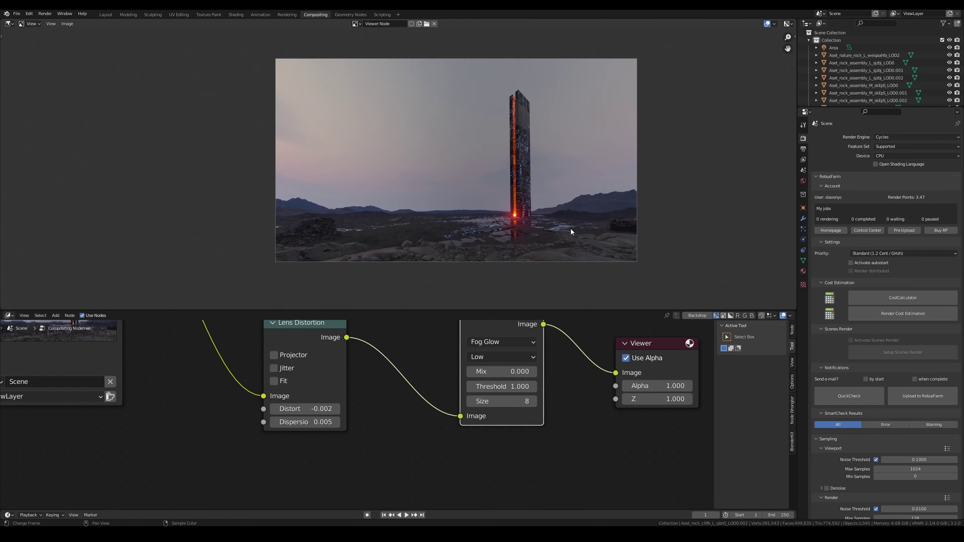
pyautogui.click(106, 14)
pyautogui.hotkey('ctrl', 'Tab')
pyautogui.click(178, 195)
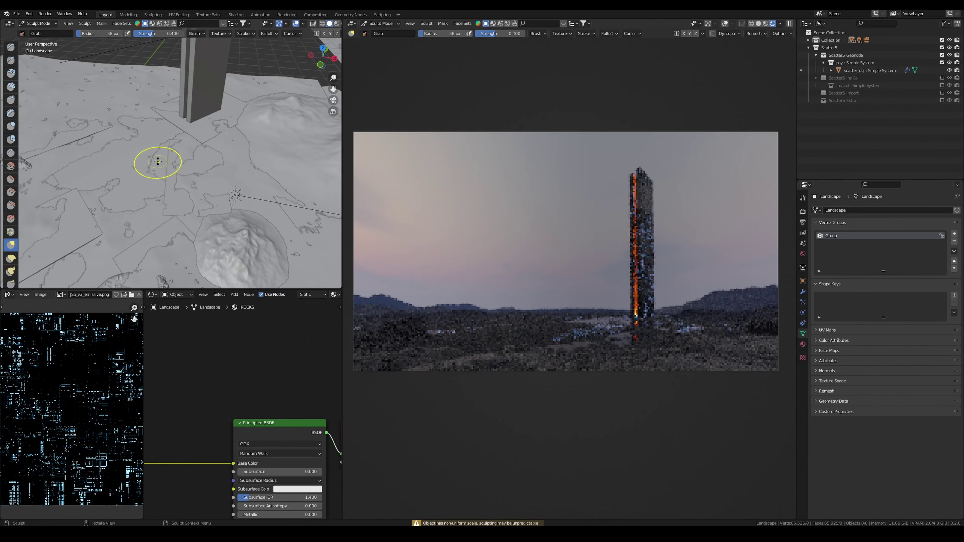
# Step: Enlarge the Grab brush to 136 px and pull the terrain into a new shape
pyautogui.press('f')
pyautogui.click(173, 182)
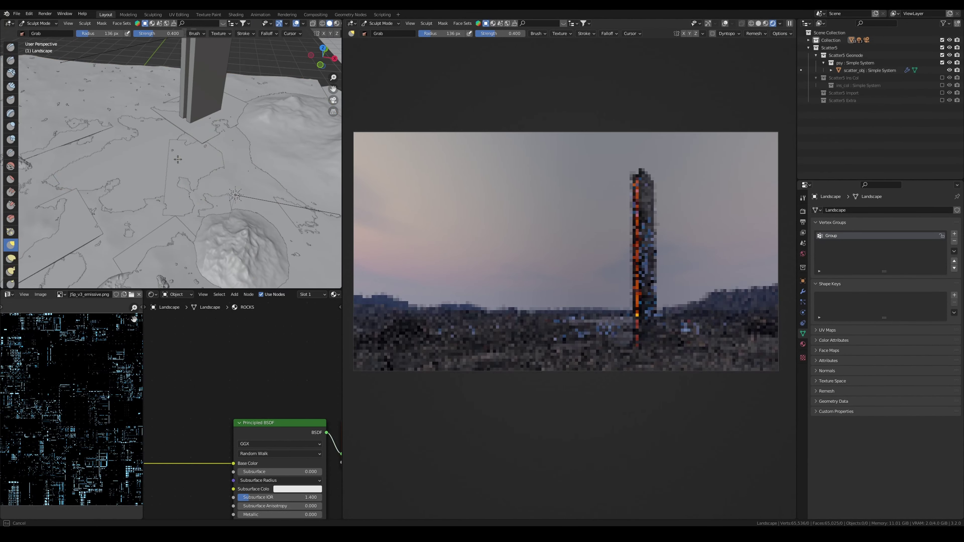
pyautogui.moveTo(122, 173); pyautogui.dragTo(137, 219)
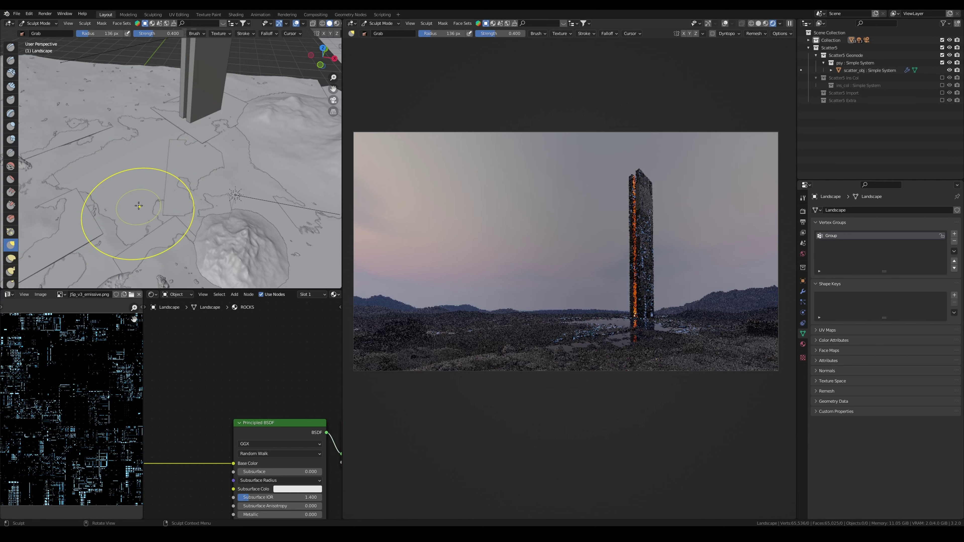
pyautogui.moveTo(119, 129); pyautogui.dragTo(140, 101)
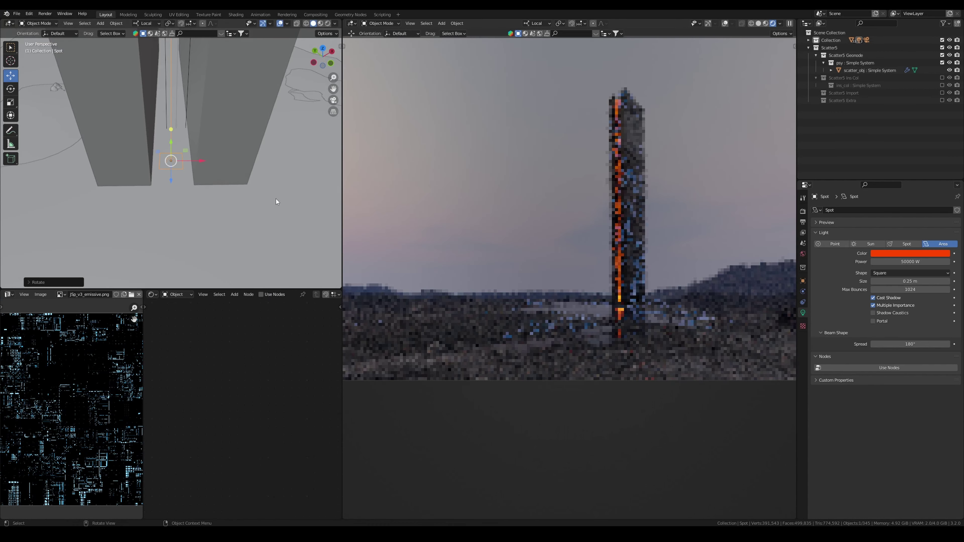
# Step: Flatten the orange light at the monolith's base, then grab-sculpt the nearby terrain
pyautogui.click(326, 138)
pyautogui.moveTo(232, 172); pyautogui.dragTo(179, 144, button='middle')
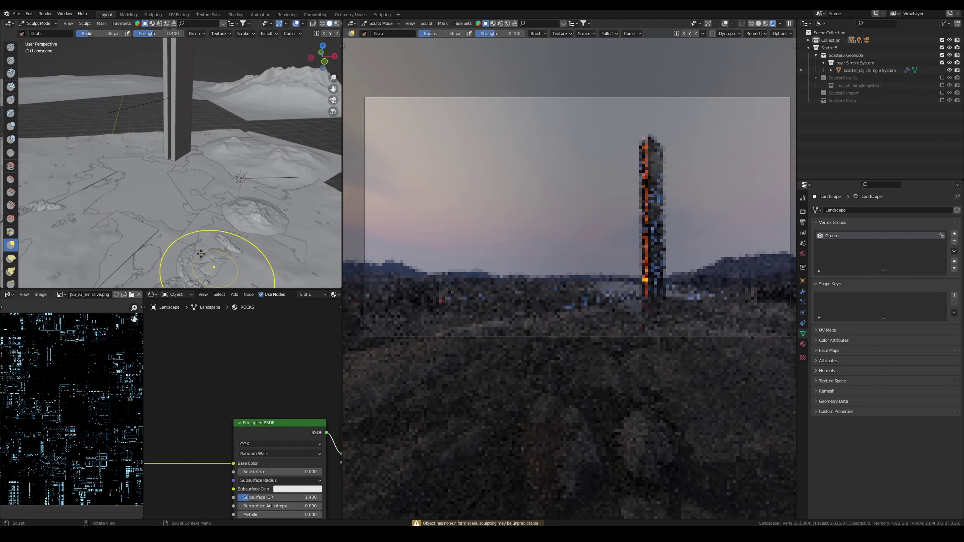
pyautogui.moveTo(201, 253); pyautogui.dragTo(165, 208, button='middle')
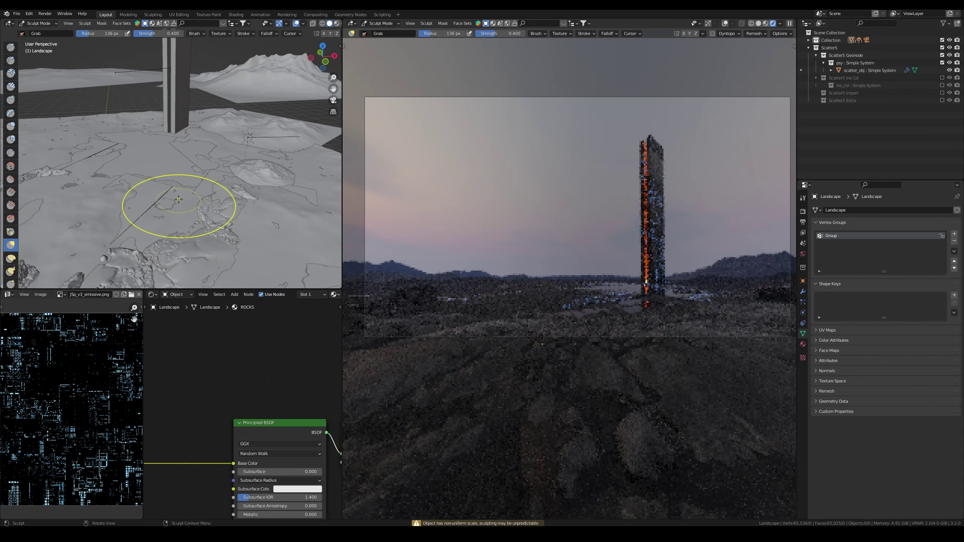
pyautogui.moveTo(166, 208)
pyautogui.mouseDown()
pyautogui.moveTo(165, 219)
pyautogui.moveTo(207, 247)
pyautogui.mouseUp()
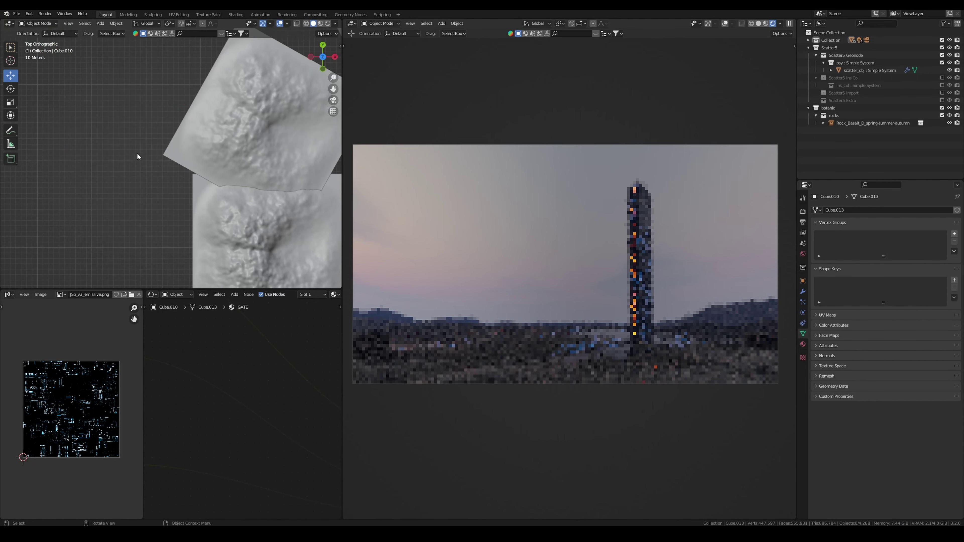
# Step: Duplicate the monolith, place the copy far in the background and rotate it
pyautogui.hotkey('ctrl', 'v')
pyautogui.press('g')
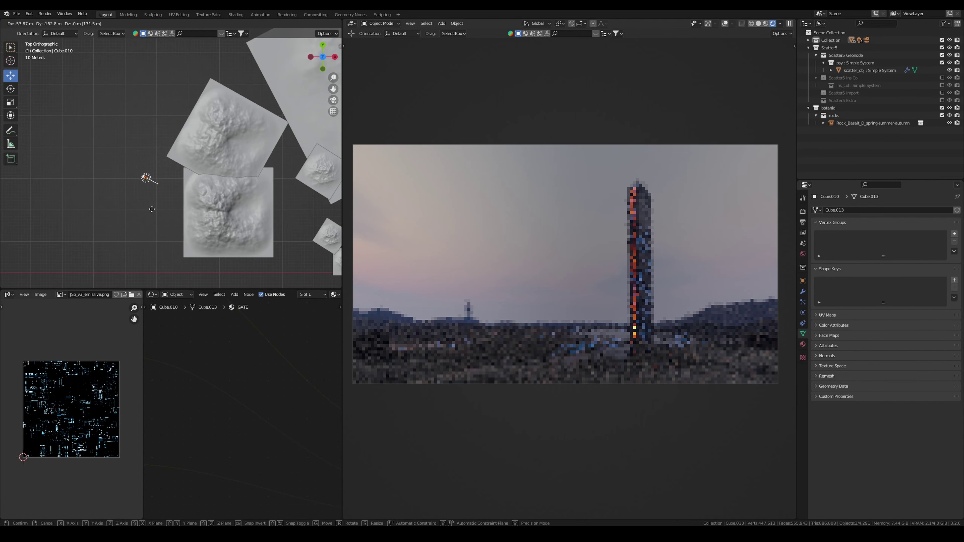
pyautogui.click(156, 201)
pyautogui.scroll(3, 159, 152)
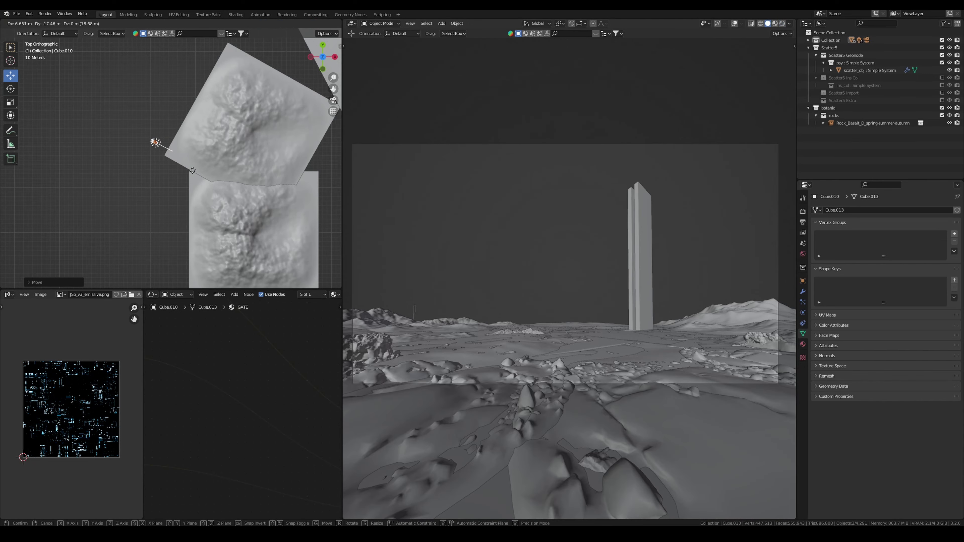
pyautogui.press('r')
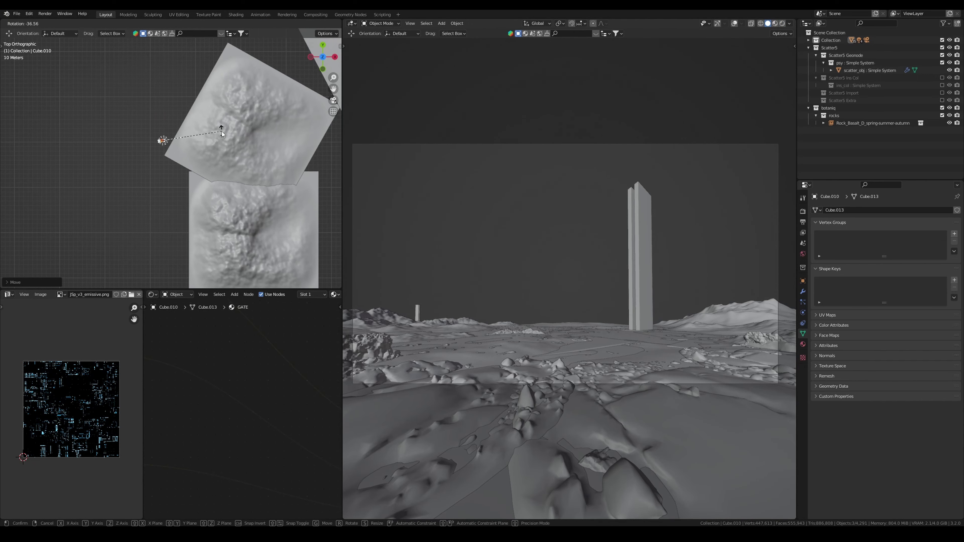
pyautogui.click(222, 134)
pyautogui.scroll(-4, 222, 133)
# Step: Add a second tower copy rotated on Z, and turn the camera slightly on Z
pyautogui.hotkey('shift', 'd')
pyautogui.click(250, 214)
pyautogui.press('r')
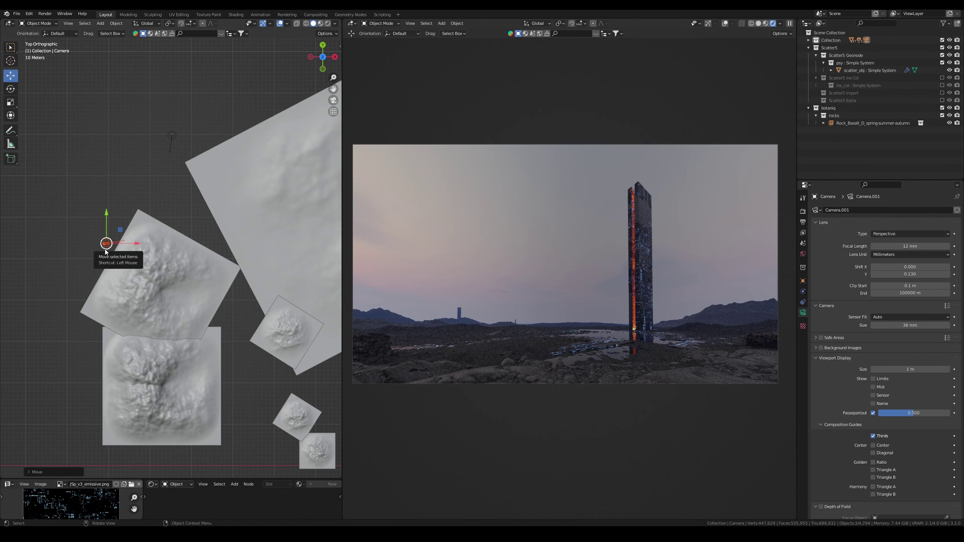
pyautogui.press('r')
pyautogui.click(160, 261)
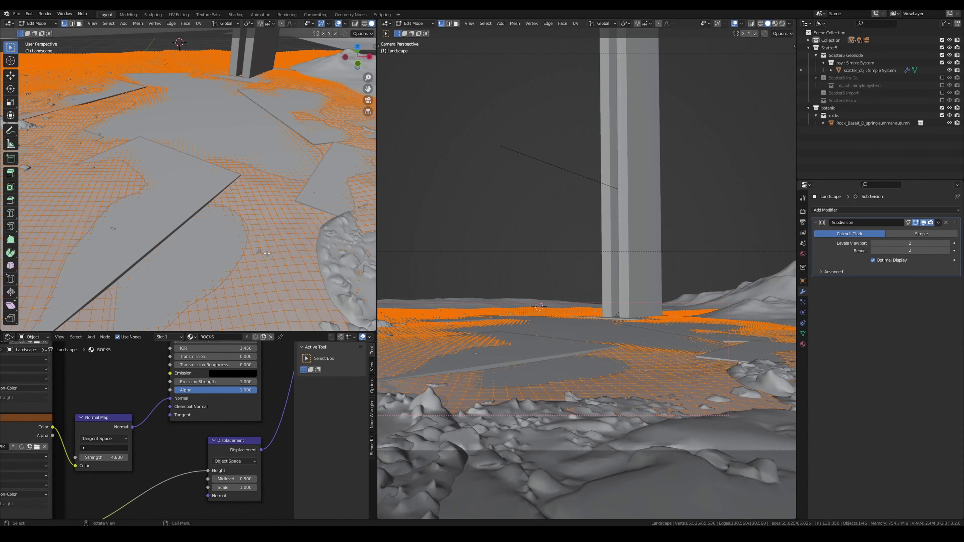
# Step: Set the landscape's Subdivision levels to 3 and view the camera in Object Mode, rendered shading
pyautogui.click(948, 243)
pyautogui.press('Tab')
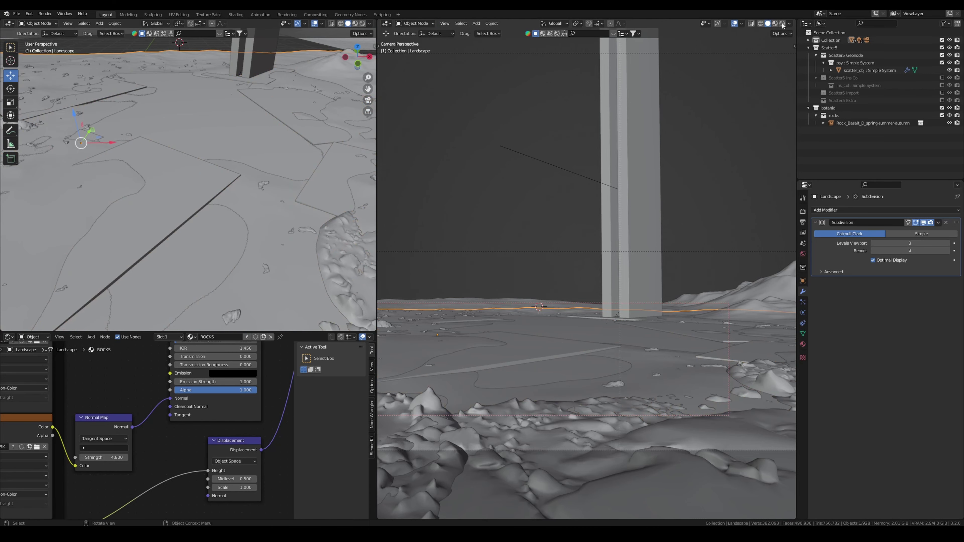
pyautogui.click(772, 23)
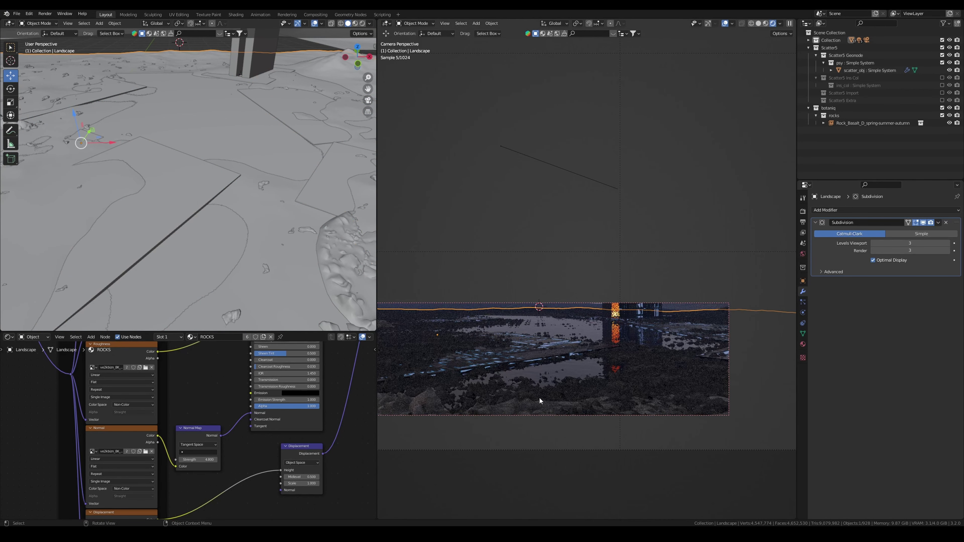
# Step: Set the Mapping node's scale to 20 on all axes
pyautogui.moveTo(57, 365); pyautogui.dragTo(299, 410, button='middle')
pyautogui.doubleClick(188, 368)
pyautogui.press('Return')
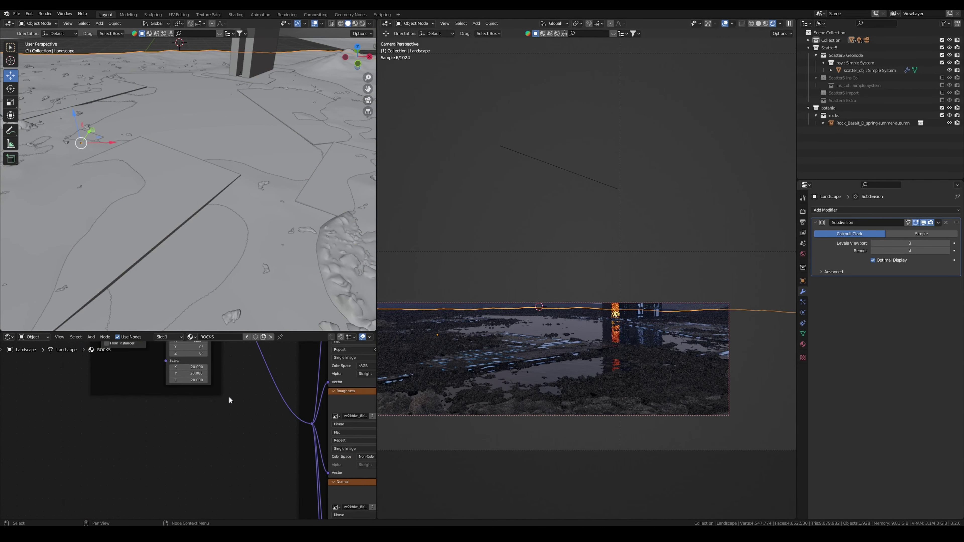
pyautogui.scroll(2, 655, 393)
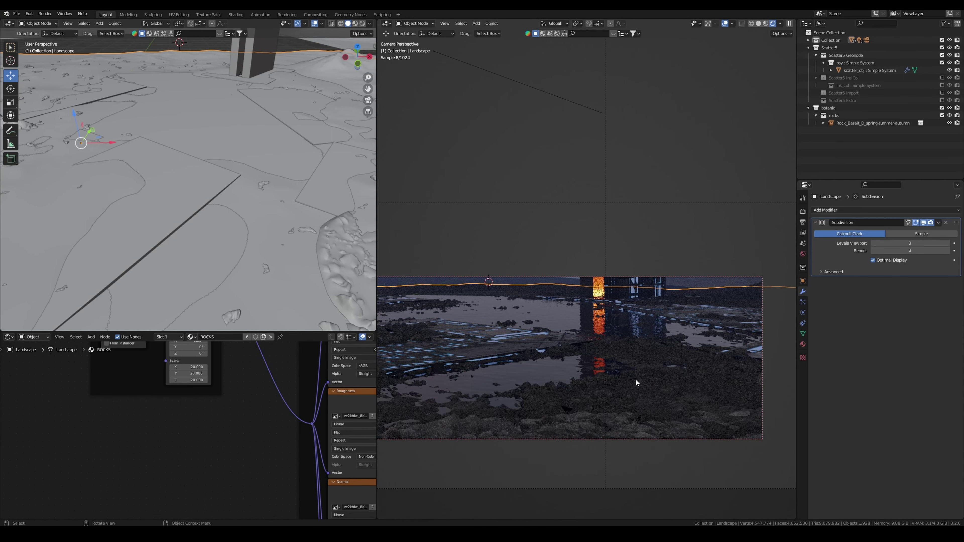
pyautogui.moveTo(326, 432); pyautogui.dragTo(230, 471, button='middle')
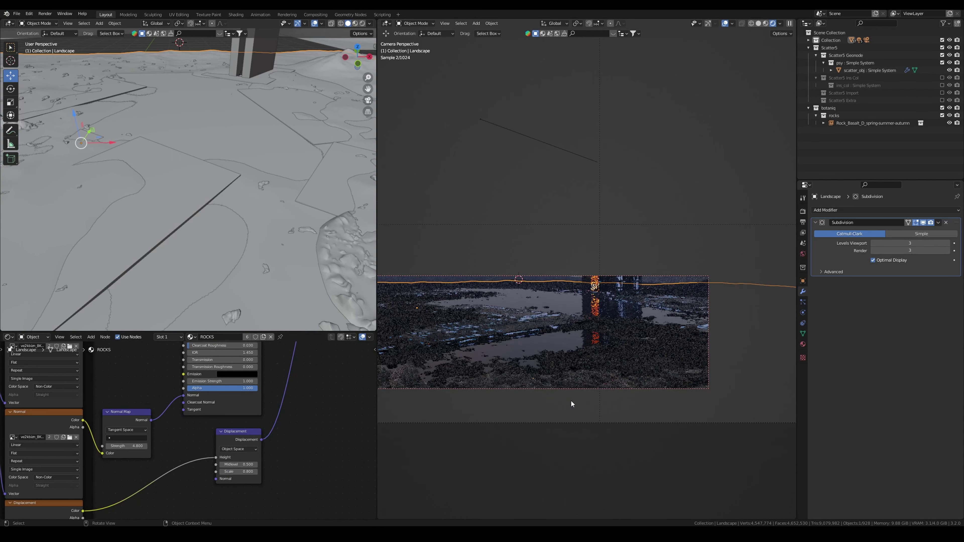
pyautogui.scroll(-2, 535, 363)
pyautogui.scroll(-4, 553, 367)
# Step: Widen the camera view and draw a Ctrl+B render region over the camera frame
pyautogui.moveTo(381, 346); pyautogui.dragTo(237, 346)
pyautogui.hotkey('ctrl', 'b')
pyautogui.moveTo(243, 129); pyautogui.dragTo(747, 416)
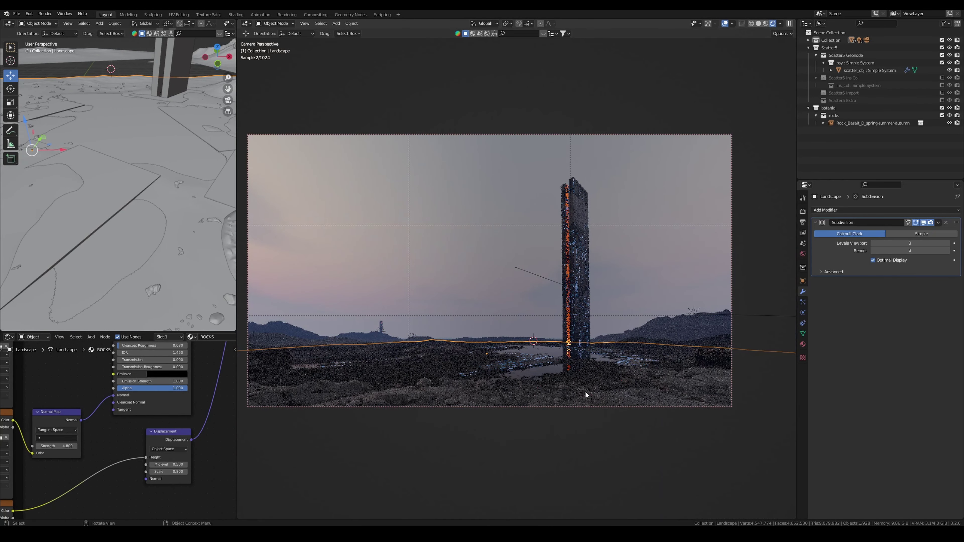
pyautogui.scroll(1, 544, 377)
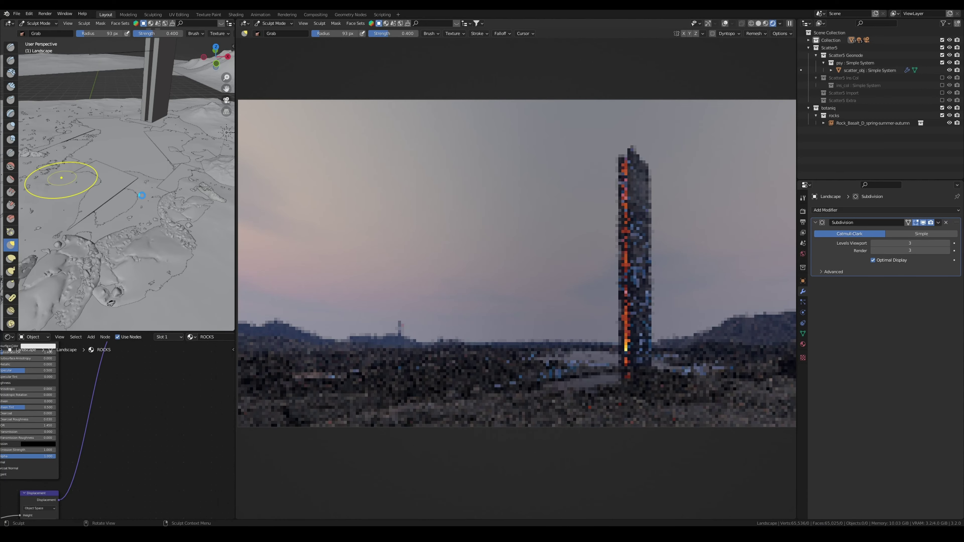
# Step: Grab-sculpt two patches of terrain near the monolith
pyautogui.moveTo(71, 199); pyautogui.dragTo(96, 203, button='middle')
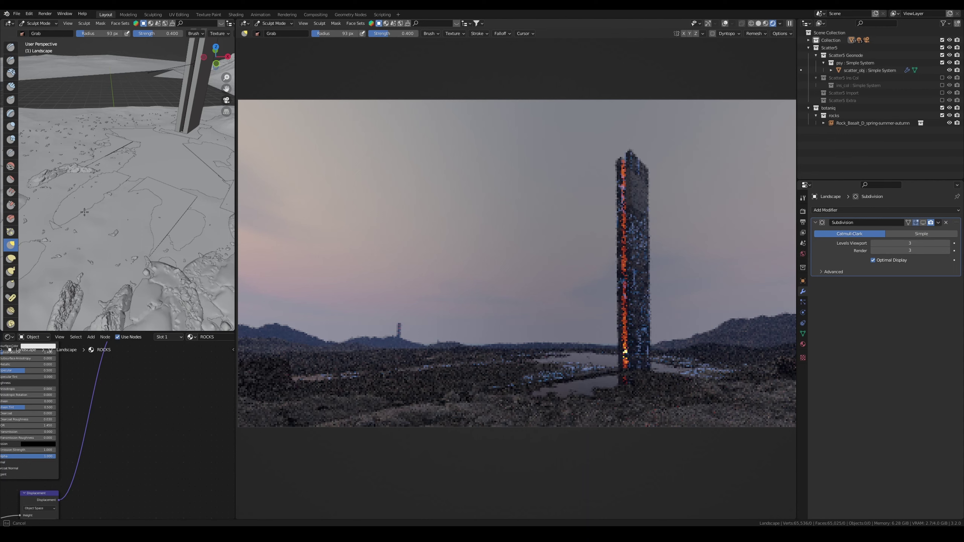
pyautogui.moveTo(96, 203); pyautogui.dragTo(142, 174, button='middle')
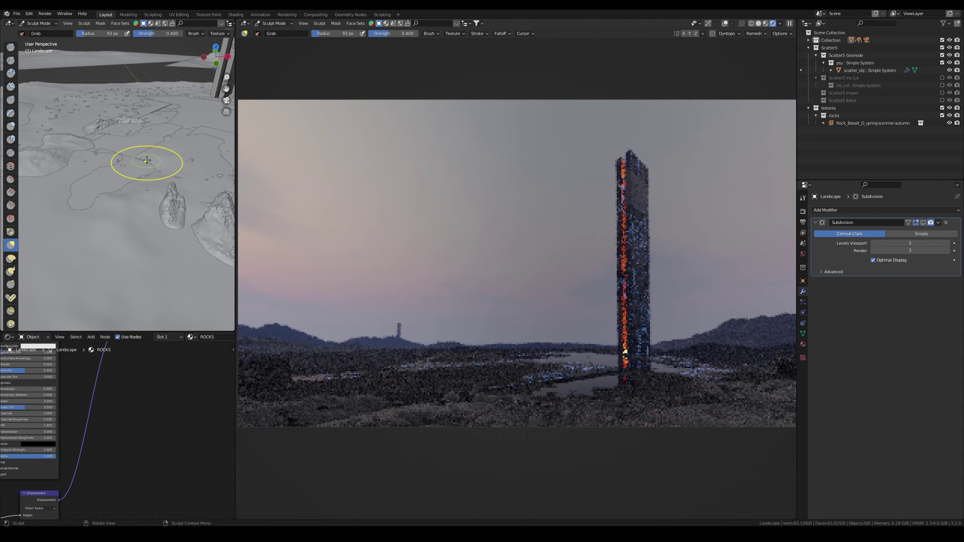
pyautogui.keyDown('shift'); pyautogui.moveTo(96, 144); pyautogui.dragTo(75, 161, button='middle'); pyautogui.keyUp('shift')
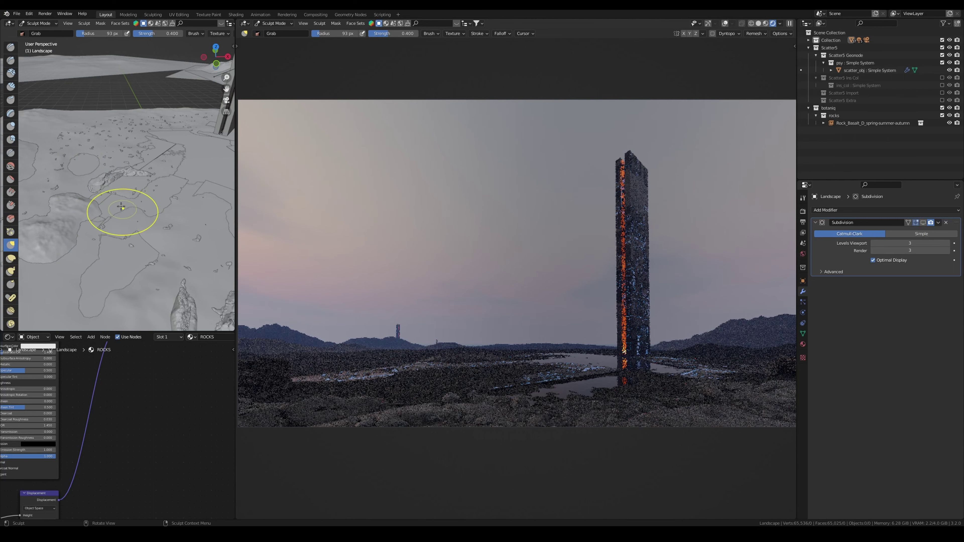
pyautogui.moveTo(116, 203); pyautogui.dragTo(108, 228, button='middle')
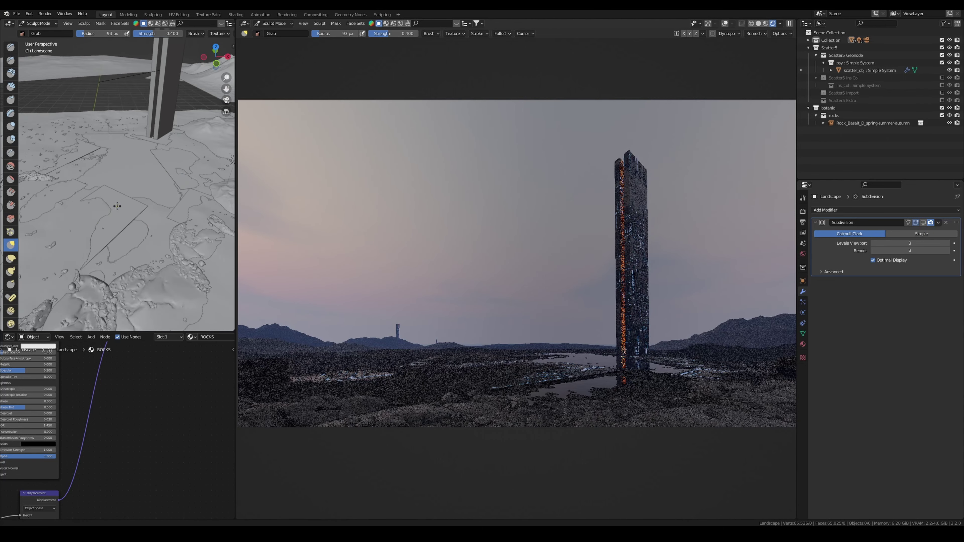
pyautogui.moveTo(76, 226)
pyautogui.mouseDown()
pyautogui.moveTo(78, 217)
pyautogui.moveTo(97, 226)
pyautogui.mouseUp()
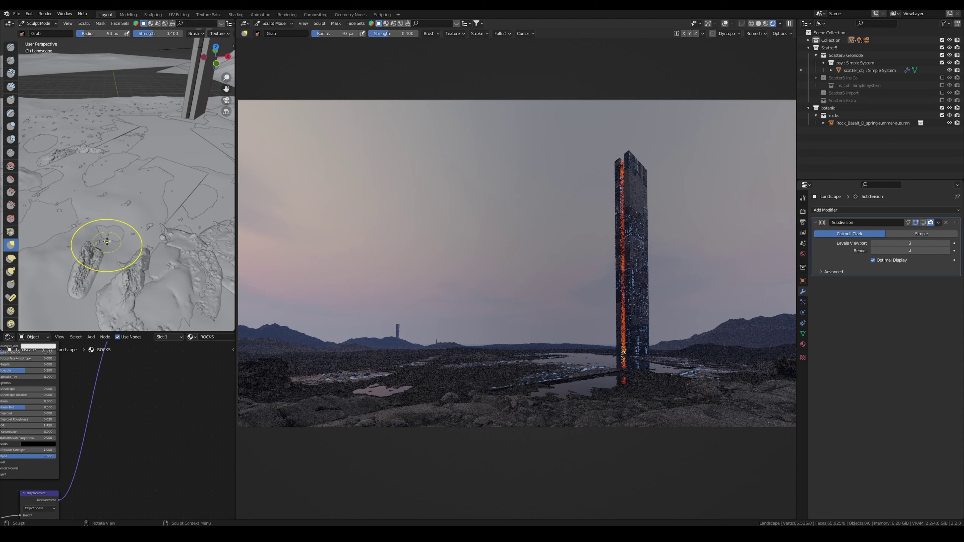
pyautogui.moveTo(100, 228); pyautogui.dragTo(112, 252)
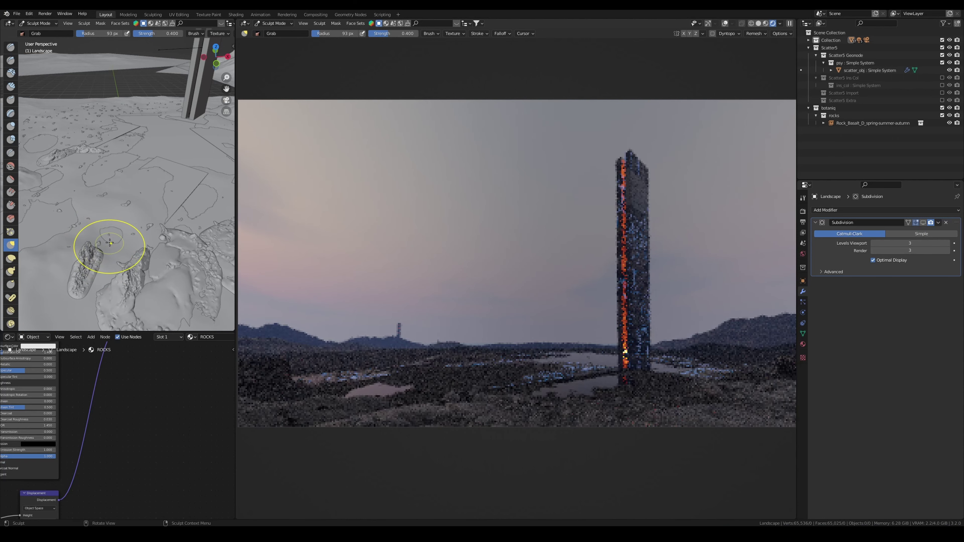
# Step: Return to Object Mode, duplicate the landscape and move the copy down on Z
pyautogui.hotkey('ctrl', 'Tab')
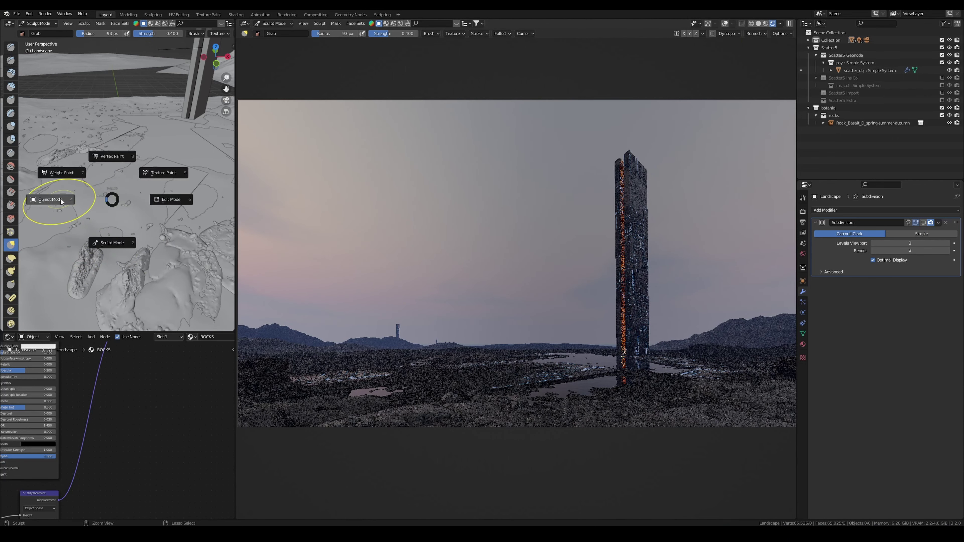
pyautogui.click(61, 202)
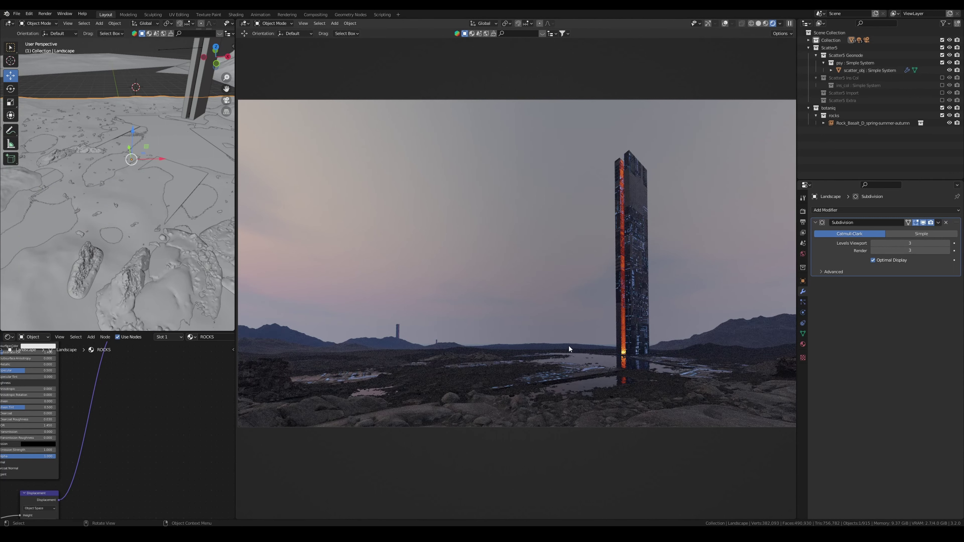
pyautogui.hotkey('shift', 'd')
pyautogui.press('z')
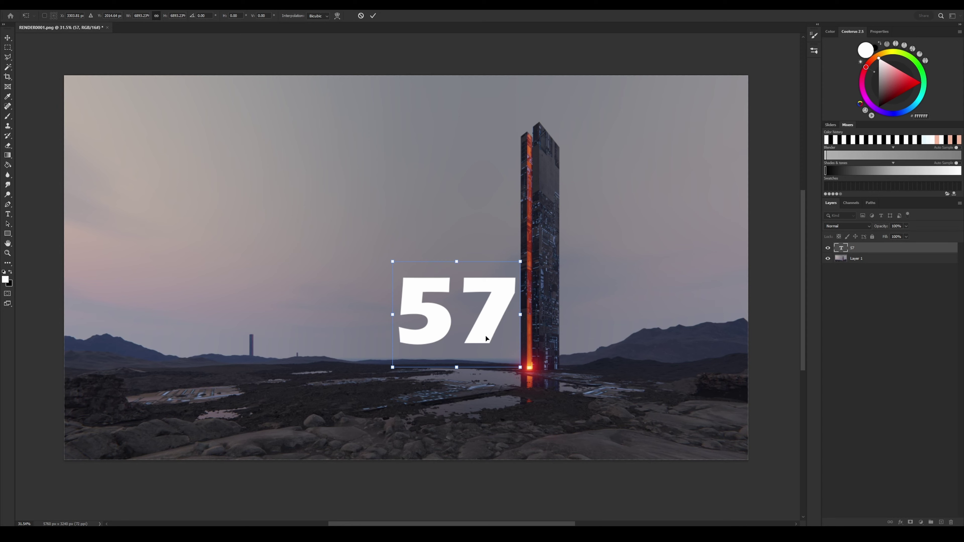
# Step: Change the 57 text to the Bebas Kai font
pyautogui.moveTo(484, 329); pyautogui.dragTo(396, 311)
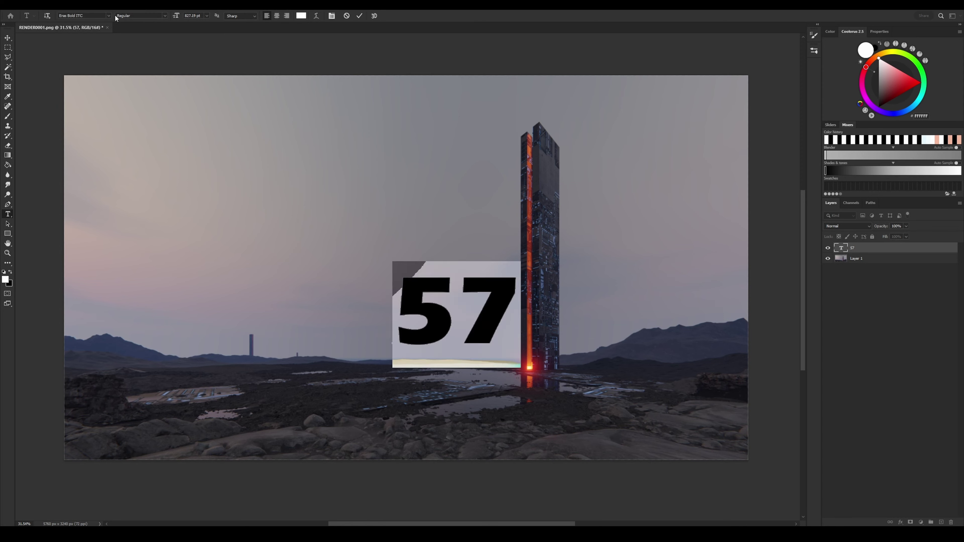
pyautogui.click(109, 15)
pyautogui.scroll(5, 190, 189)
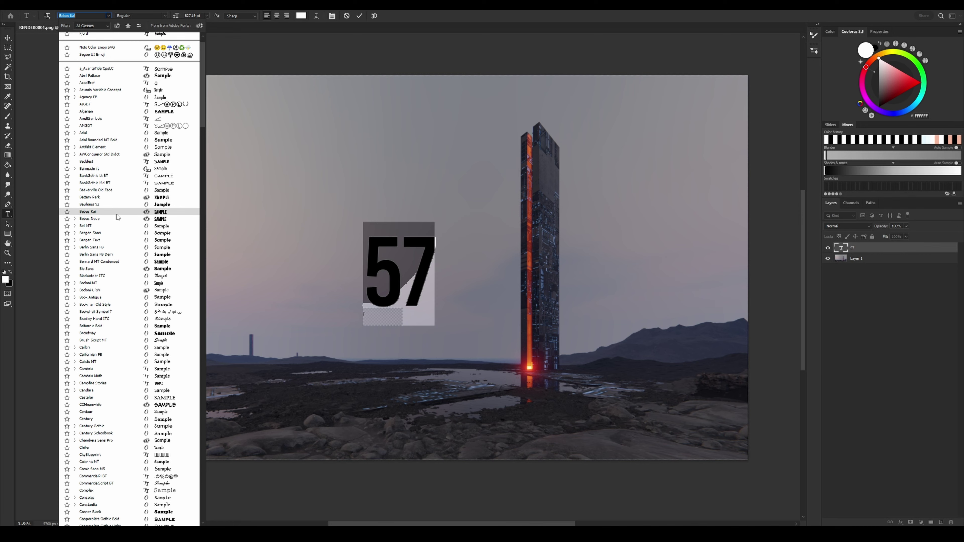
pyautogui.click(116, 213)
pyautogui.press('z')
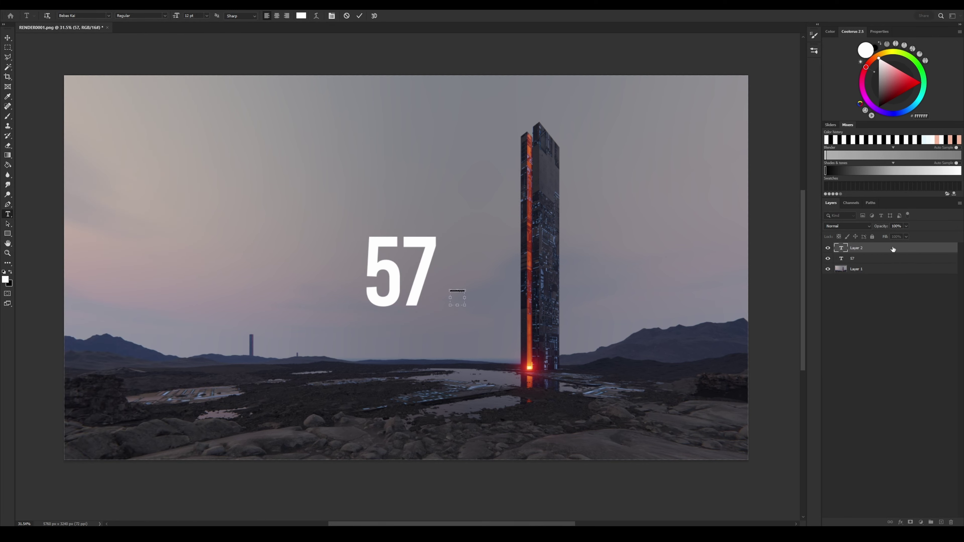
pyautogui.click(452, 278)
# Step: Scale, move and skew the 57 onto the tower's face
pyautogui.moveTo(394, 328)
pyautogui.keyDown('ctrl'); pyautogui.mouseDown()
pyautogui.moveTo(613, 211)
pyautogui.moveTo(533, 234)
pyautogui.moveTo(558, 213)
pyautogui.moveTo(559, 223)
pyautogui.mouseUp(); pyautogui.keyUp('ctrl')
pyautogui.hotkey('ctrl', 't')
pyautogui.press('Return')
pyautogui.moveTo(562, 311)
pyautogui.mouseDown()
pyautogui.moveTo(595, 311)
pyautogui.moveTo(553, 327)
pyautogui.mouseUp()
pyautogui.hotkey('ctrl', 't')
pyautogui.moveTo(571, 226); pyautogui.dragTo(512, 243)
pyautogui.moveTo(489, 282); pyautogui.dragTo(485, 222)
pyautogui.keyDown('ctrl'); pyautogui.moveTo(510, 279); pyautogui.dragTo(485, 363); pyautogui.keyUp('ctrl')
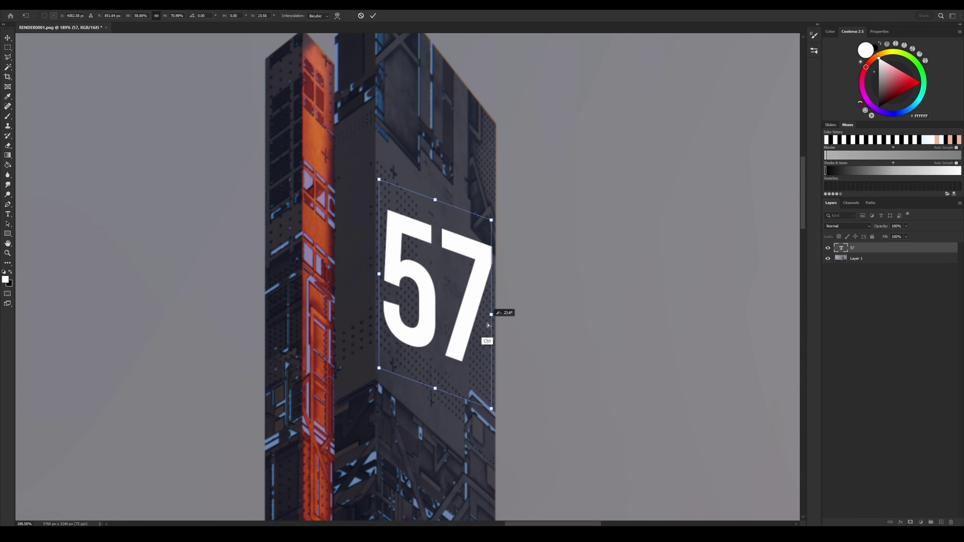
pyautogui.keyDown('ctrl'); pyautogui.moveTo(484, 299); pyautogui.dragTo(468, 366); pyautogui.keyUp('ctrl')
pyautogui.keyDown('ctrl'); pyautogui.moveTo(379, 274); pyautogui.dragTo(390, 282); pyautogui.keyUp('ctrl')
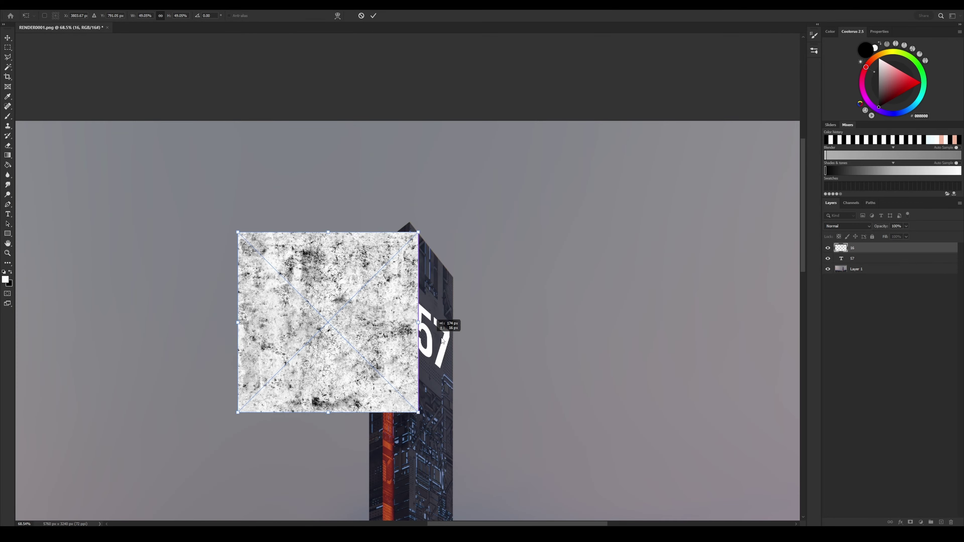
# Step: Scale, position and skew the grunge texture to fit the tower face
pyautogui.moveTo(442, 340); pyautogui.dragTo(517, 341)
pyautogui.moveTo(312, 236); pyautogui.dragTo(361, 280)
pyautogui.moveTo(421, 336); pyautogui.dragTo(440, 336)
pyautogui.moveTo(499, 280); pyautogui.dragTo(476, 301)
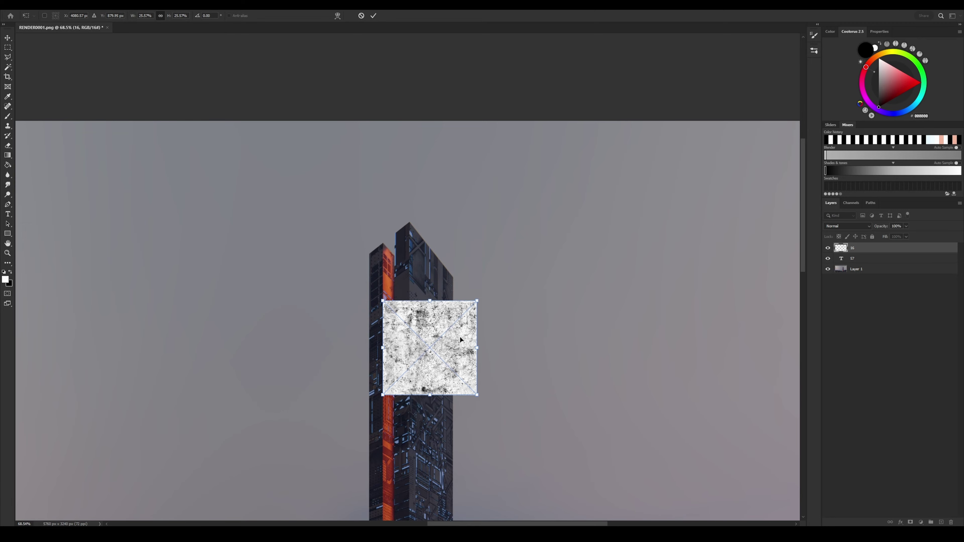
pyautogui.keyDown('alt'); pyautogui.scroll(5, 460, 339); pyautogui.keyUp('alt')
pyautogui.moveTo(456, 342); pyautogui.dragTo(455, 290)
pyautogui.moveTo(542, 321)
pyautogui.keyDown('ctrl'); pyautogui.mouseDown()
pyautogui.moveTo(478, 399)
pyautogui.moveTo(454, 397)
pyautogui.mouseUp(); pyautogui.keyUp('ctrl')
pyautogui.keyDown('ctrl'); pyautogui.moveTo(280, 321); pyautogui.dragTo(362, 302); pyautogui.keyUp('ctrl')
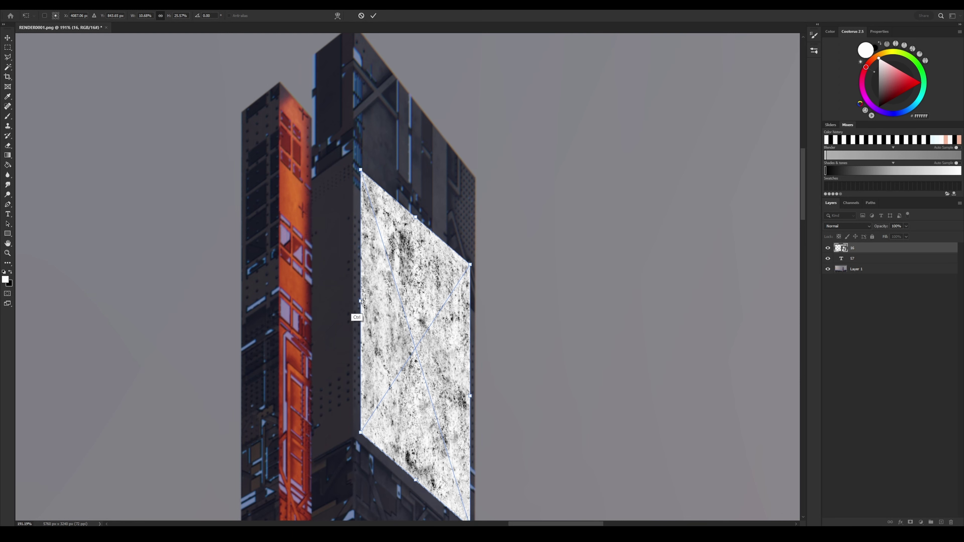
pyautogui.keyDown('ctrl'); pyautogui.moveTo(364, 164); pyautogui.dragTo(360, 147); pyautogui.keyUp('ctrl')
pyautogui.scroll(-5, 478, 317)
pyautogui.keyDown('ctrl'); pyautogui.moveTo(466, 417); pyautogui.dragTo(469, 416); pyautogui.keyUp('ctrl')
pyautogui.press('Return')
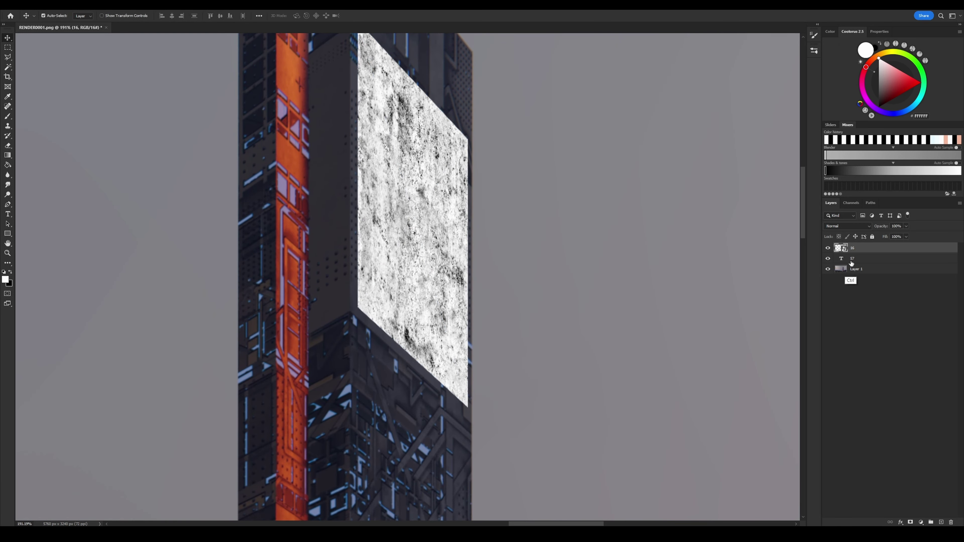
# Step: Duplicate and rasterize the 57 layer, then mask the grunge texture to its shape
pyautogui.click(852, 260)
pyautogui.hotkey('ctrl', 'j')
pyautogui.rightClick(888, 284)
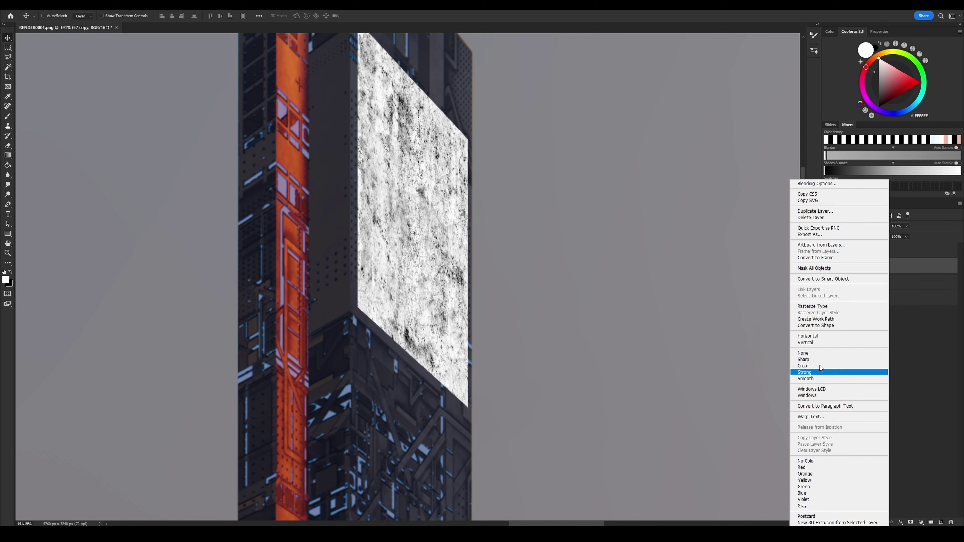
pyautogui.click(812, 306)
pyautogui.keyDown('ctrl'); pyautogui.click(845, 266); pyautogui.keyUp('ctrl')
pyautogui.click(911, 251)
pyautogui.click(910, 522)
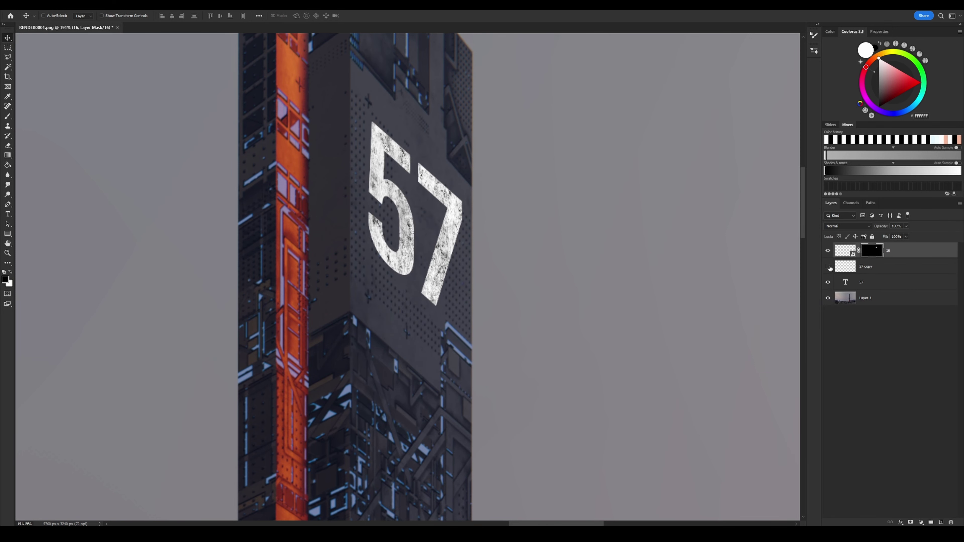
# Step: Set the texture's blending to Divide and make the visible 57 copy layer active
pyautogui.click(845, 251)
pyautogui.click(847, 226)
pyautogui.press('Down')
pyautogui.press('Down')
pyautogui.press('Down')
pyautogui.press('Down')
pyautogui.press('Return')
pyautogui.click(847, 226)
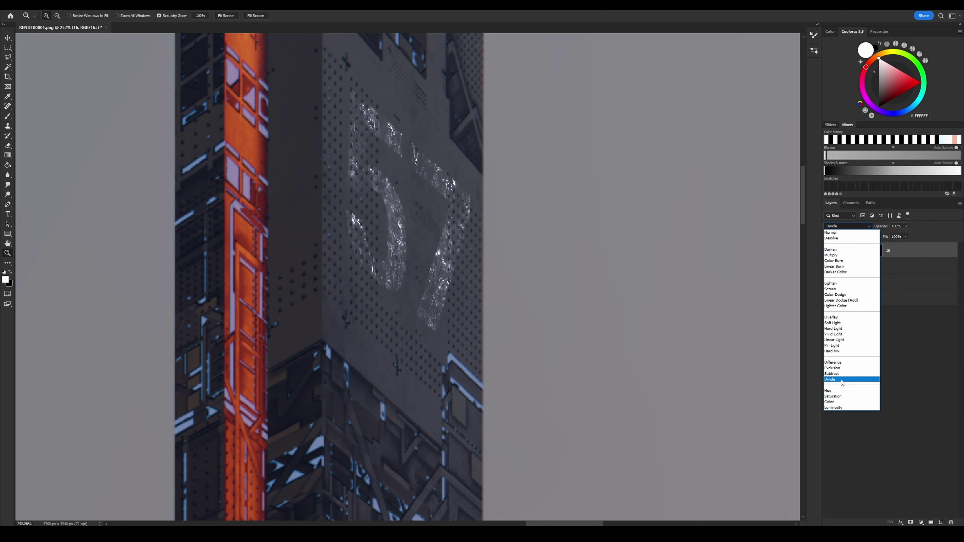
pyautogui.click(843, 380)
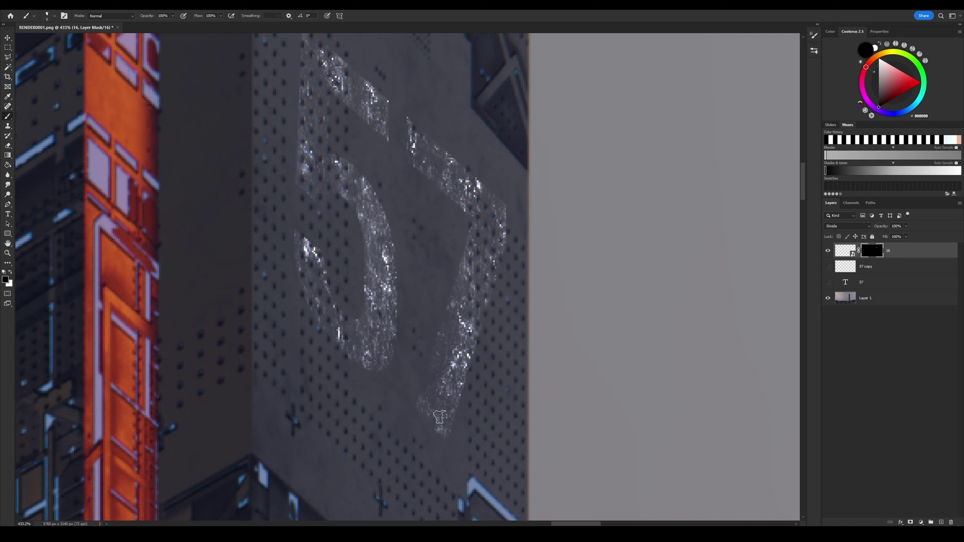
pyautogui.press('x')
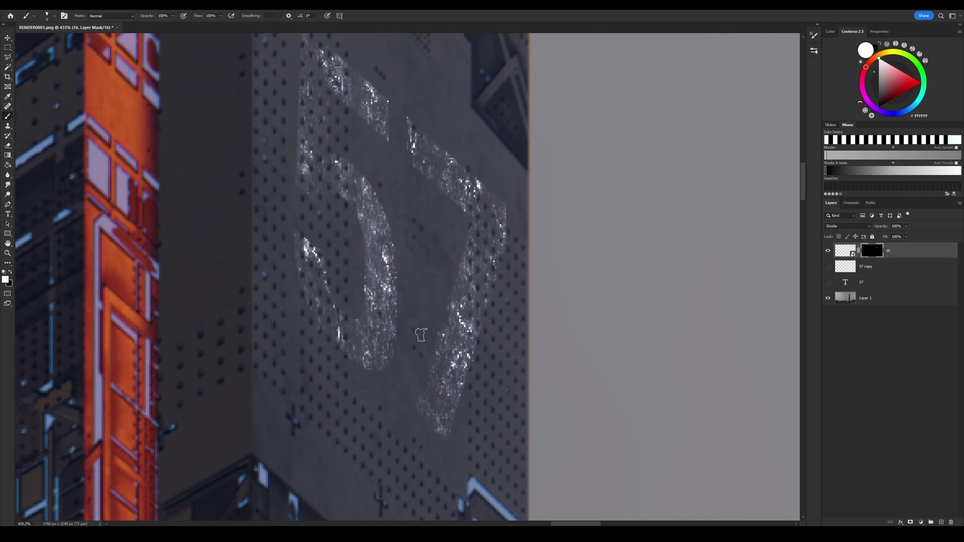
pyautogui.click(828, 266)
pyautogui.click(882, 265)
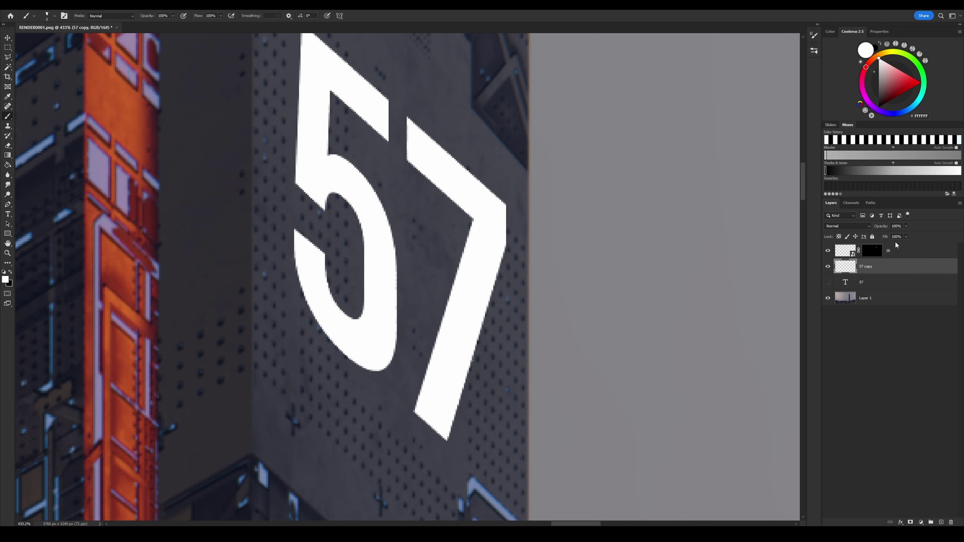
# Step: Lower the white 57 copy to 48% opacity and paint black to wear away the 5
pyautogui.moveTo(888, 238); pyautogui.dragTo(876, 237)
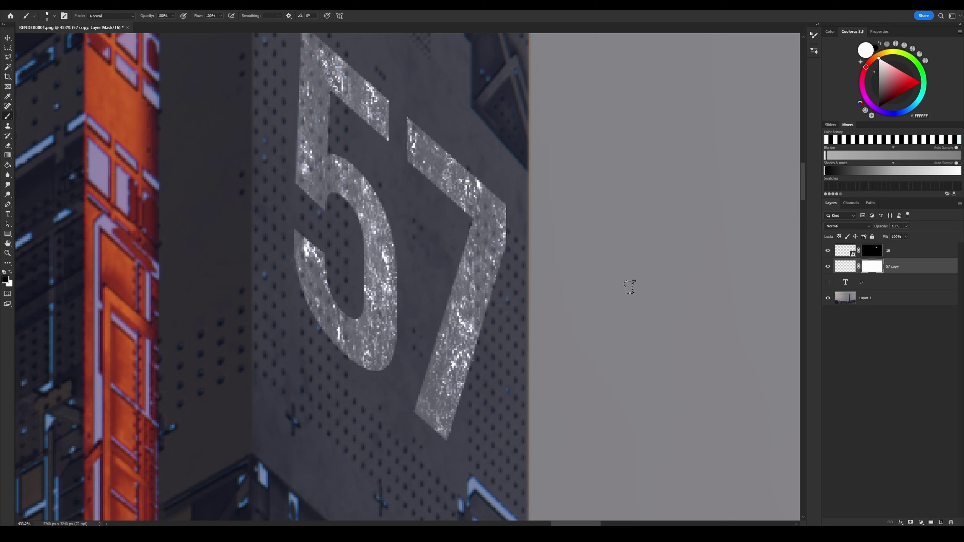
pyautogui.press('x')
pyautogui.moveTo(315, 302)
pyautogui.mouseDown()
pyautogui.moveTo(344, 351)
pyautogui.moveTo(370, 359)
pyautogui.moveTo(389, 296)
pyautogui.moveTo(328, 339)
pyautogui.mouseUp()
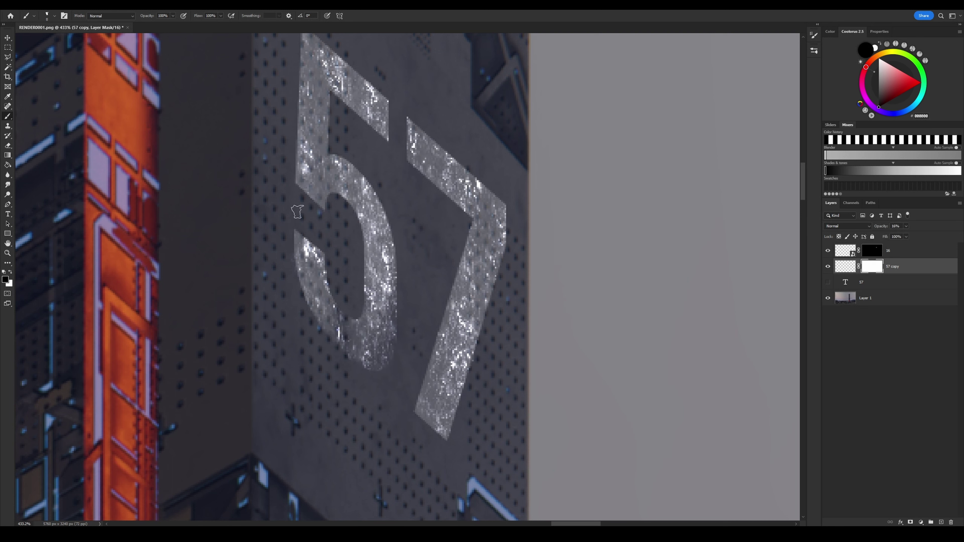
pyautogui.keyDown('alt'); pyautogui.moveTo(361, 322); pyautogui.dragTo(359, 322, button='right'); pyautogui.keyUp('alt')
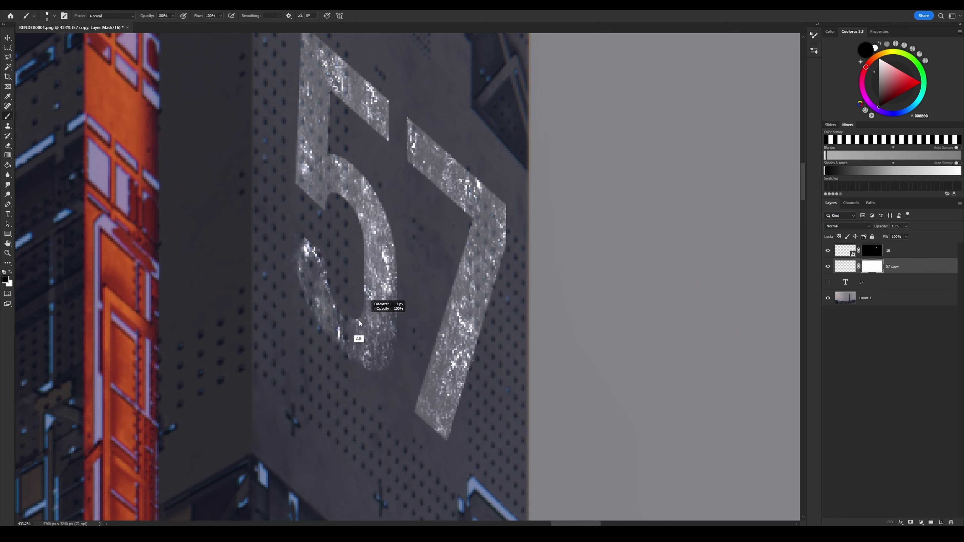
pyautogui.moveTo(368, 289); pyautogui.dragTo(366, 172)
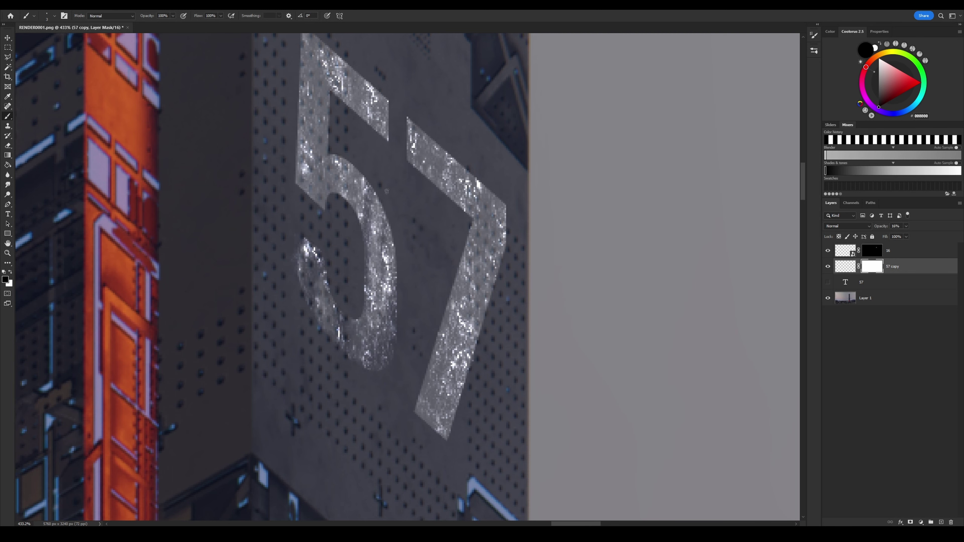
pyautogui.scroll(3, 346, 222)
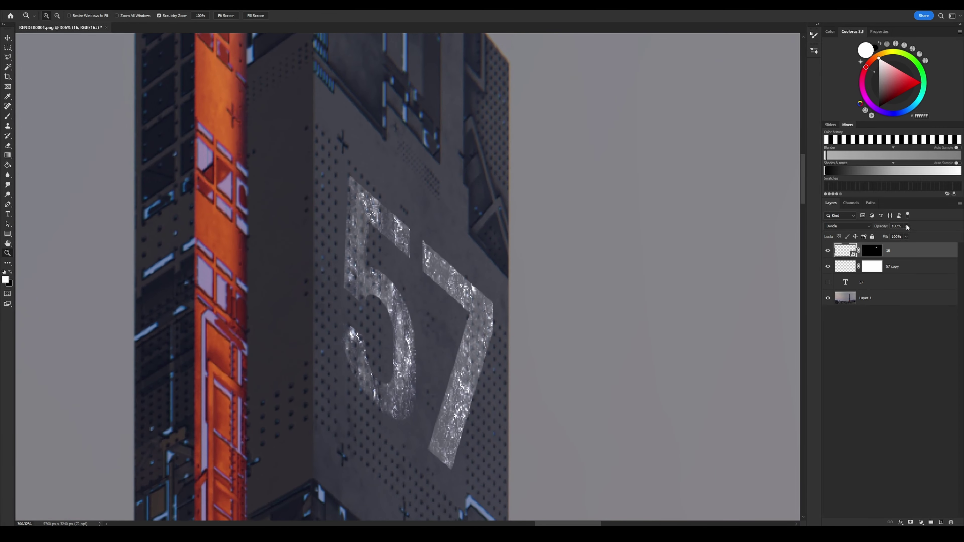
pyautogui.moveTo(907, 227); pyautogui.dragTo(889, 236)
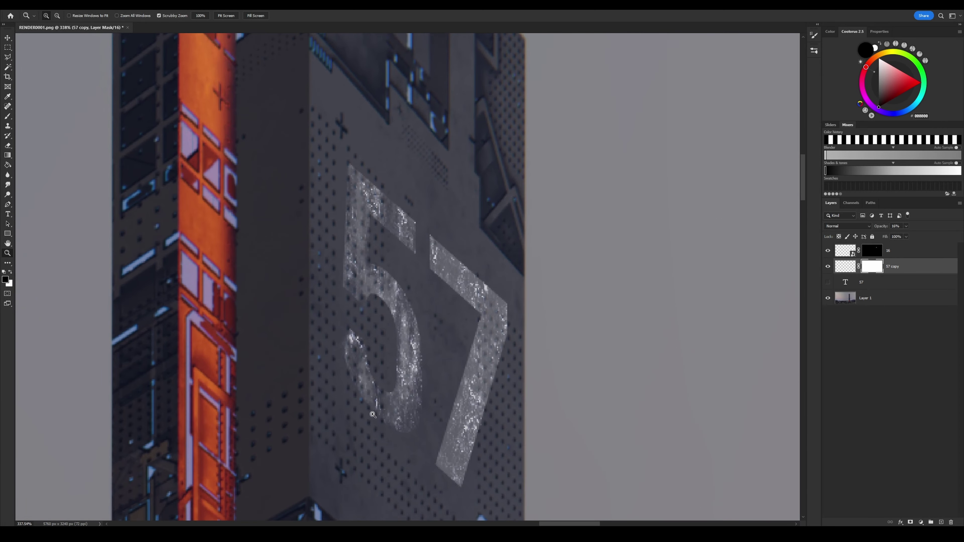
pyautogui.press('x')
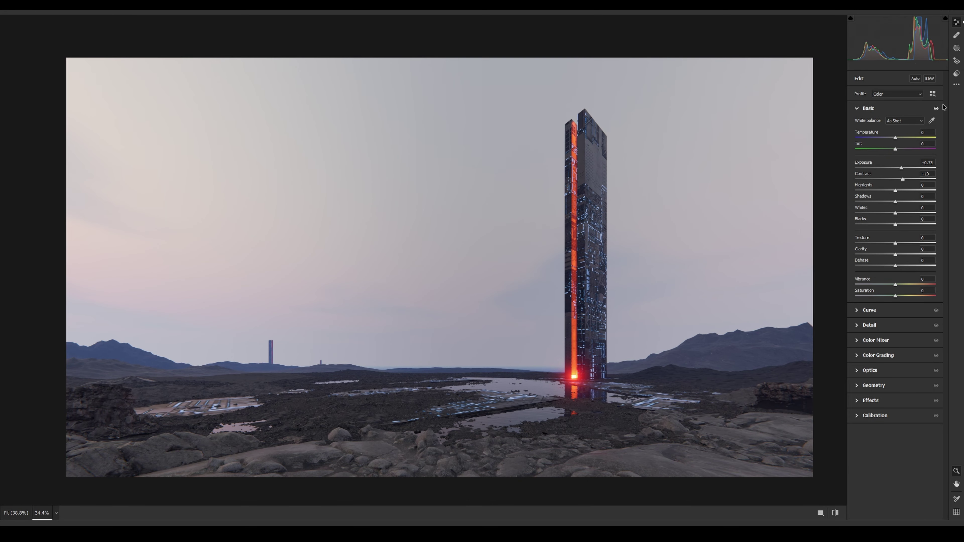
pyautogui.click(956, 48)
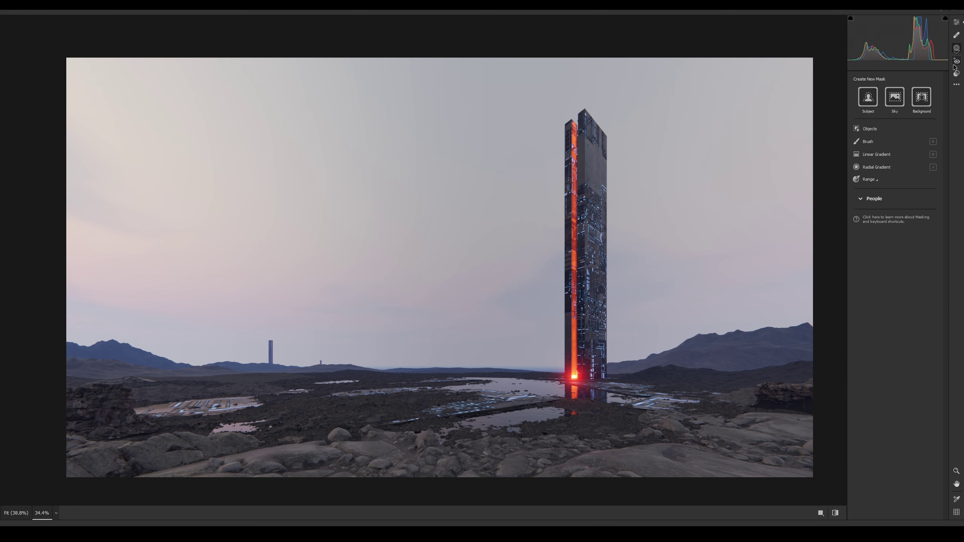
# Step: Add a linear gradient mask over the foreground and darken its exposure and blacks
pyautogui.click(876, 155)
pyautogui.moveTo(479, 485); pyautogui.dragTo(477, 398)
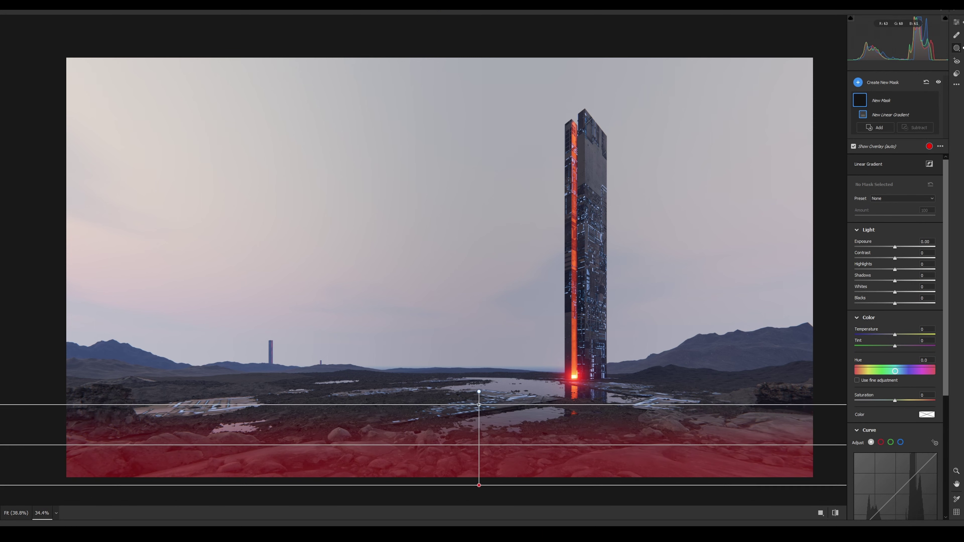
pyautogui.moveTo(896, 247); pyautogui.dragTo(875, 247)
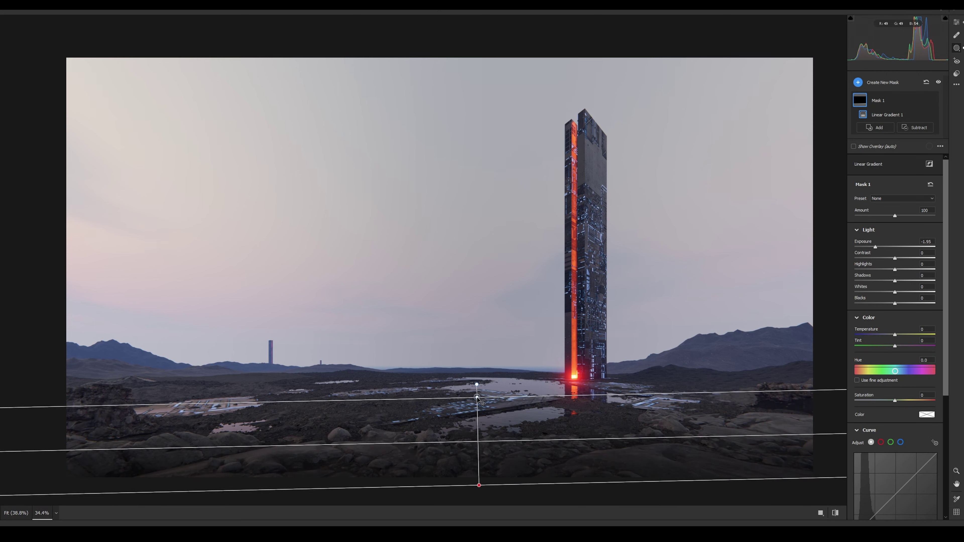
pyautogui.moveTo(478, 398); pyautogui.dragTo(477, 380)
pyautogui.moveTo(894, 303)
pyautogui.mouseDown()
pyautogui.moveTo(883, 304)
pyautogui.moveTo(909, 281)
pyautogui.mouseUp()
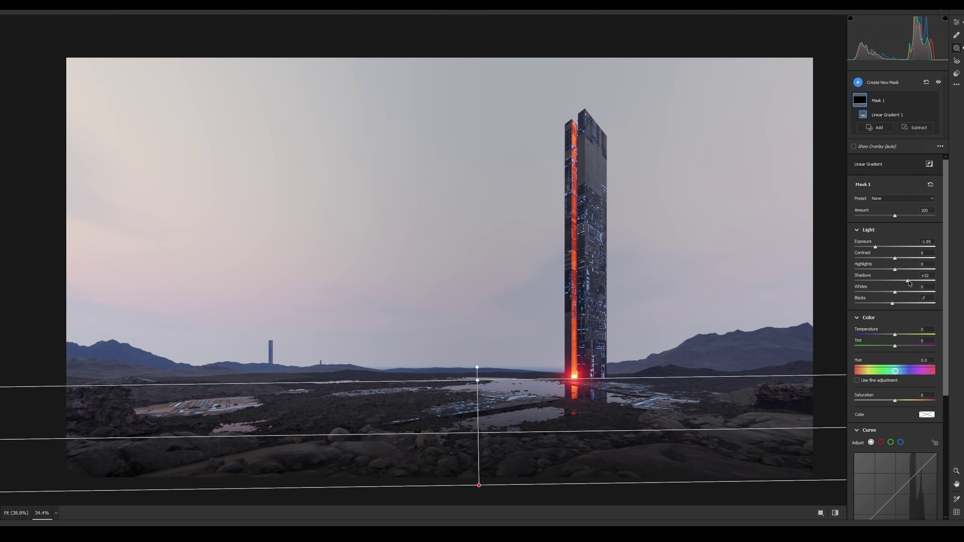
pyautogui.moveTo(889, 303); pyautogui.dragTo(887, 303)
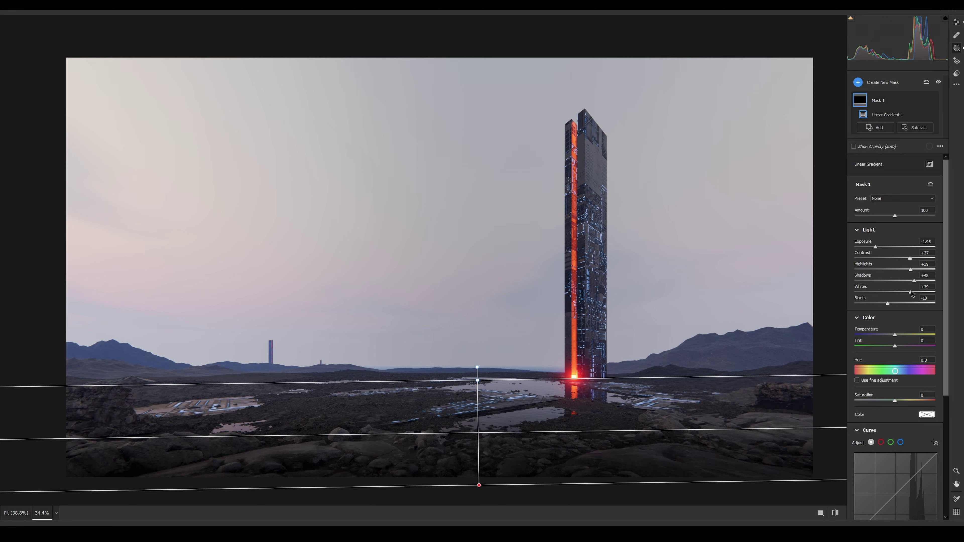
# Step: Lift global shadows to +21 and lower one hue's luminance to -7
pyautogui.click(956, 24)
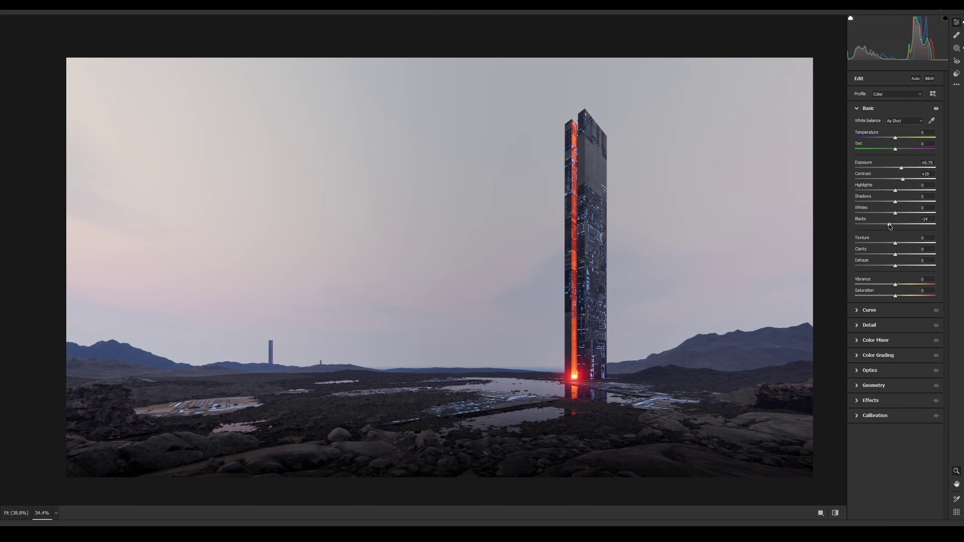
pyautogui.moveTo(896, 202); pyautogui.dragTo(904, 203)
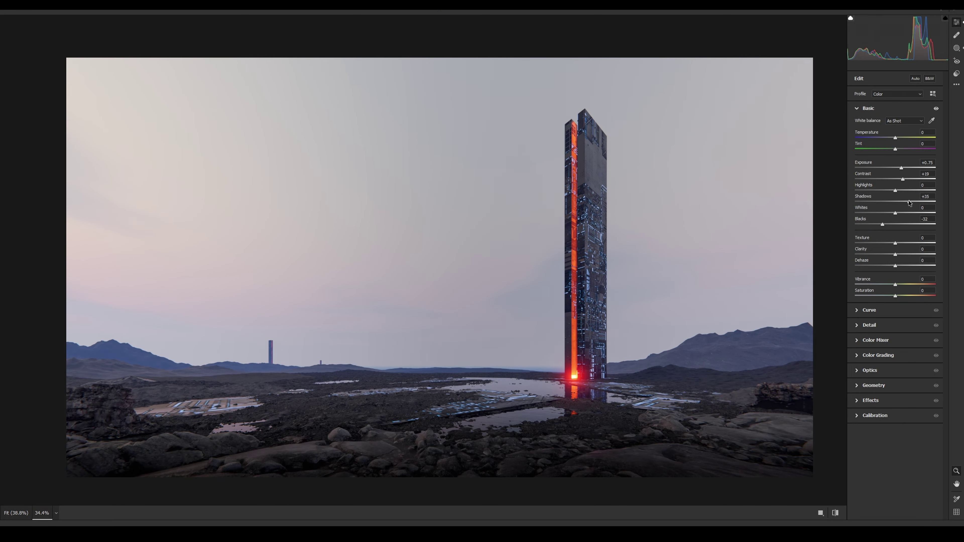
pyautogui.scroll(-3, 598, 349)
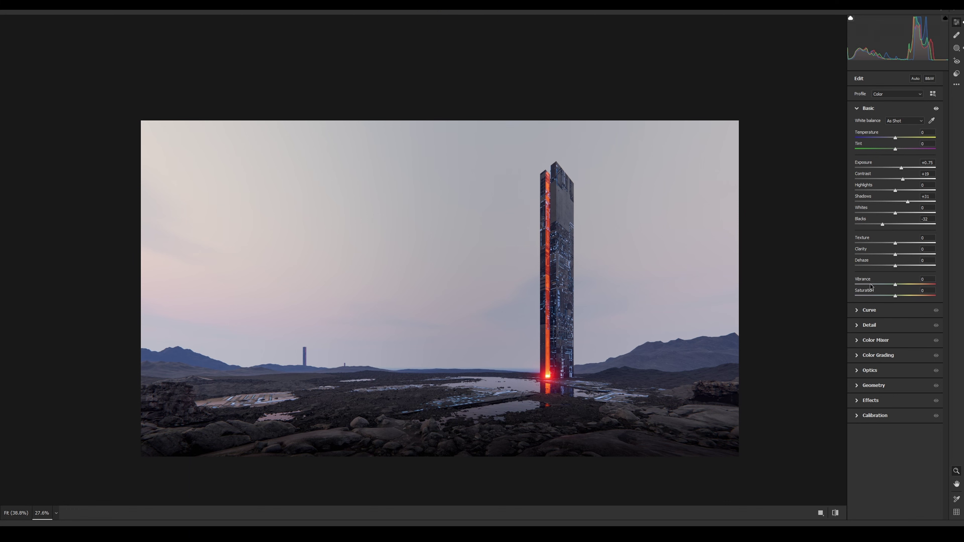
pyautogui.scroll(-2, 675, 329)
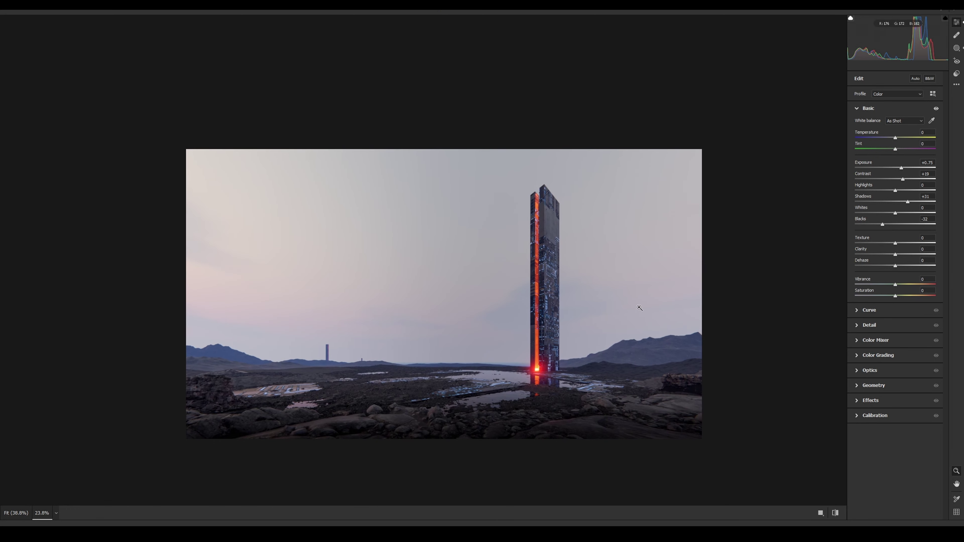
pyautogui.click(858, 341)
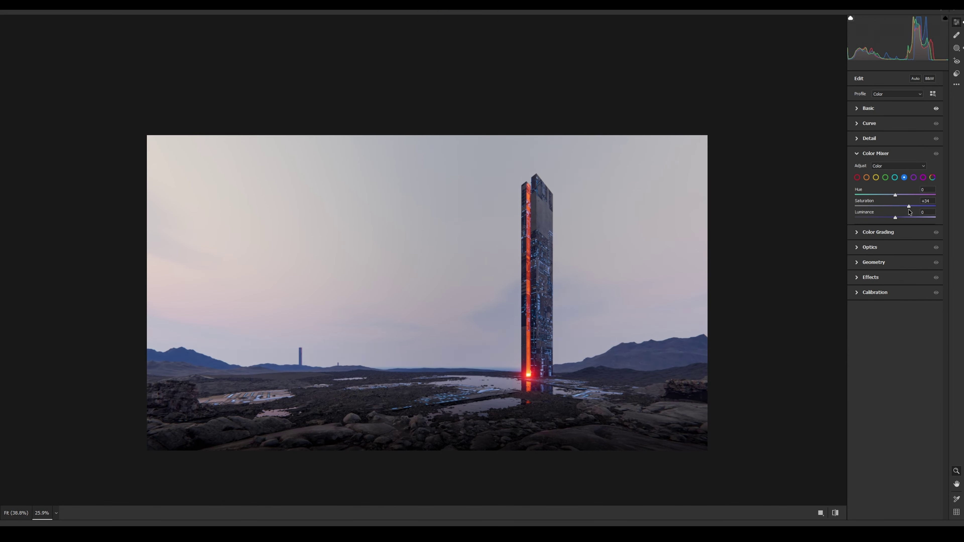
pyautogui.moveTo(896, 217); pyautogui.dragTo(902, 221)
# Step: Cool the white balance slightly and set Highlights to -1
pyautogui.click(861, 110)
pyautogui.moveTo(898, 137); pyautogui.dragTo(896, 137)
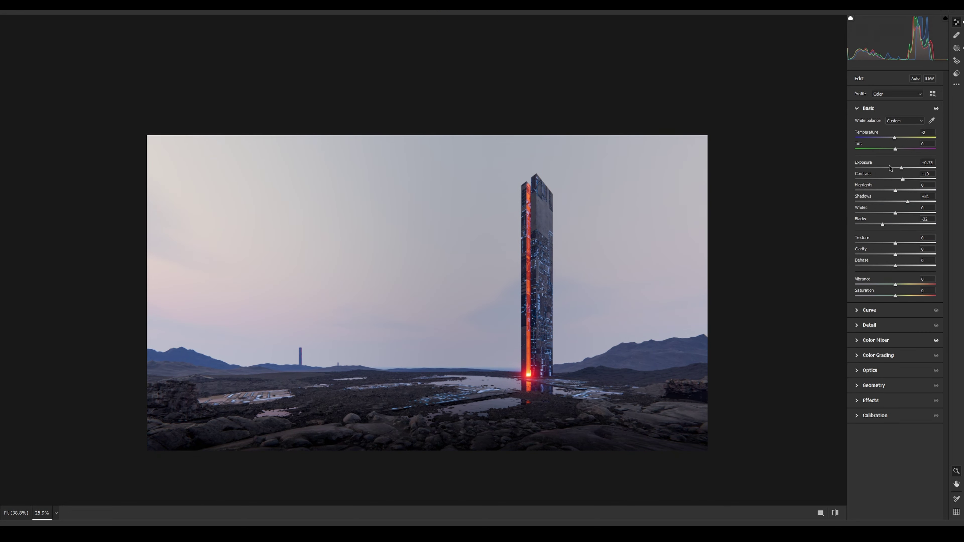
pyautogui.scroll(-3, 645, 308)
pyautogui.scroll(2, 603, 319)
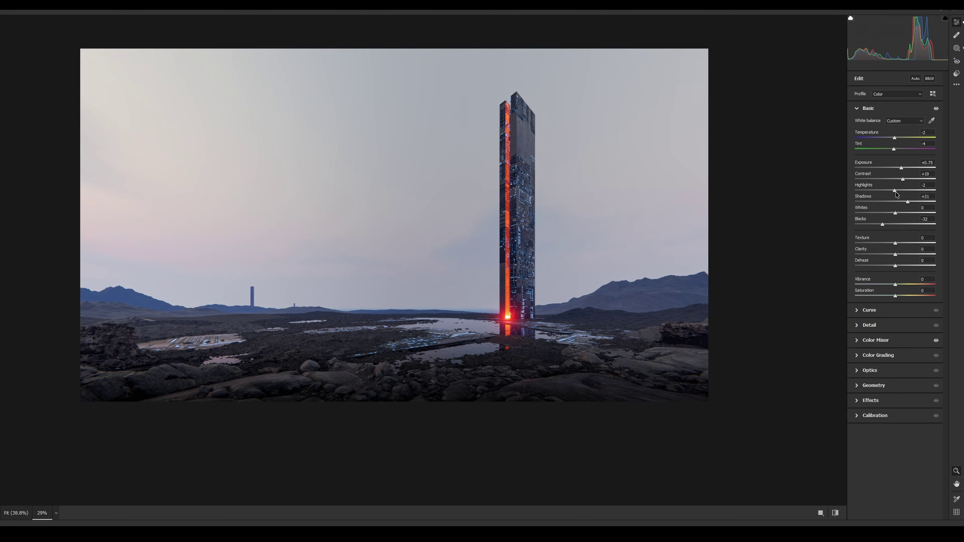
pyautogui.moveTo(895, 190); pyautogui.dragTo(895, 190)
pyautogui.click(956, 48)
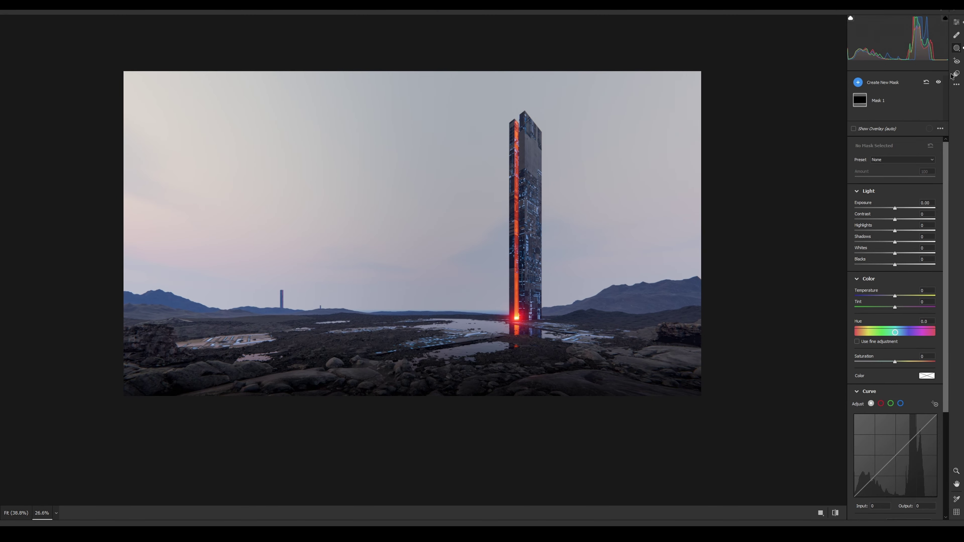
# Step: Paint a brush mask over the foreground rocks and raise its highlights, whites and contrast
pyautogui.click(896, 136)
pyautogui.moveTo(325, 371)
pyautogui.mouseDown()
pyautogui.moveTo(341, 349)
pyautogui.moveTo(206, 336)
pyautogui.moveTo(638, 334)
pyautogui.moveTo(635, 366)
pyautogui.moveTo(436, 321)
pyautogui.moveTo(200, 338)
pyautogui.moveTo(226, 386)
pyautogui.mouseUp()
pyautogui.moveTo(895, 364)
pyautogui.mouseDown()
pyautogui.moveTo(915, 360)
pyautogui.moveTo(907, 363)
pyautogui.mouseUp()
pyautogui.moveTo(895, 385)
pyautogui.mouseDown()
pyautogui.moveTo(920, 385)
pyautogui.moveTo(911, 389)
pyautogui.mouseUp()
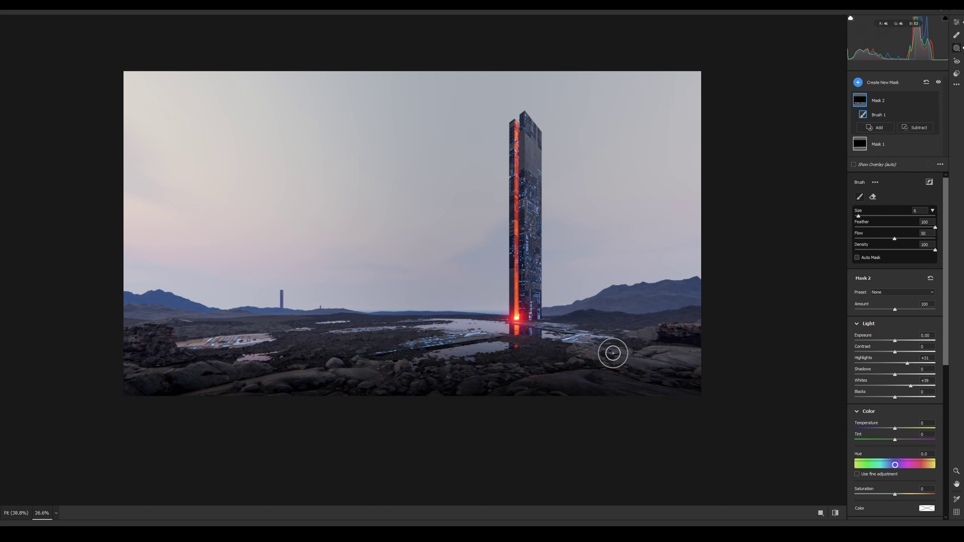
pyautogui.moveTo(895, 352); pyautogui.dragTo(908, 352)
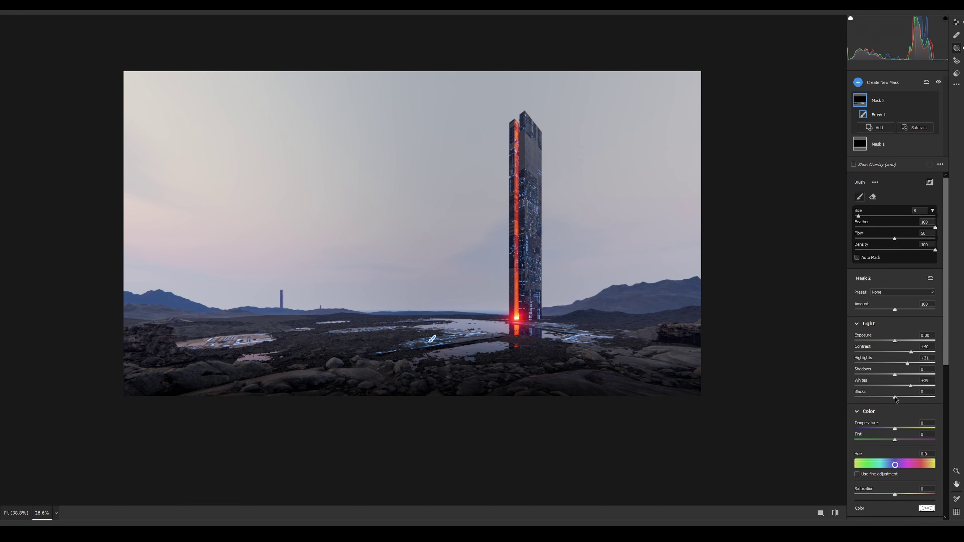
pyautogui.moveTo(914, 388); pyautogui.dragTo(921, 387)
# Step: Set Vignetting to -12 and slightly lighten the Mask 1 gradient area
pyautogui.press('e')
pyautogui.scroll(-2, 632, 232)
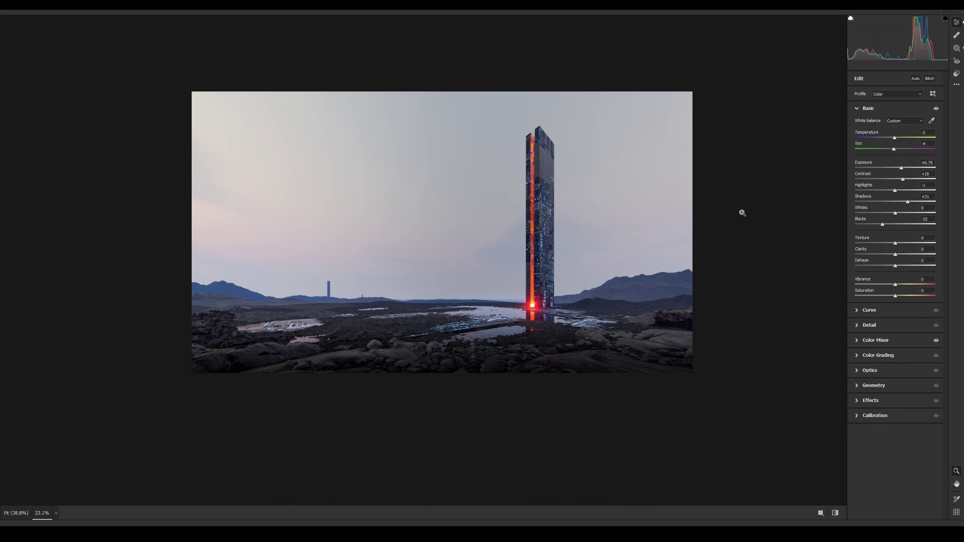
pyautogui.click(871, 401)
pyautogui.moveTo(895, 246); pyautogui.dragTo(892, 247)
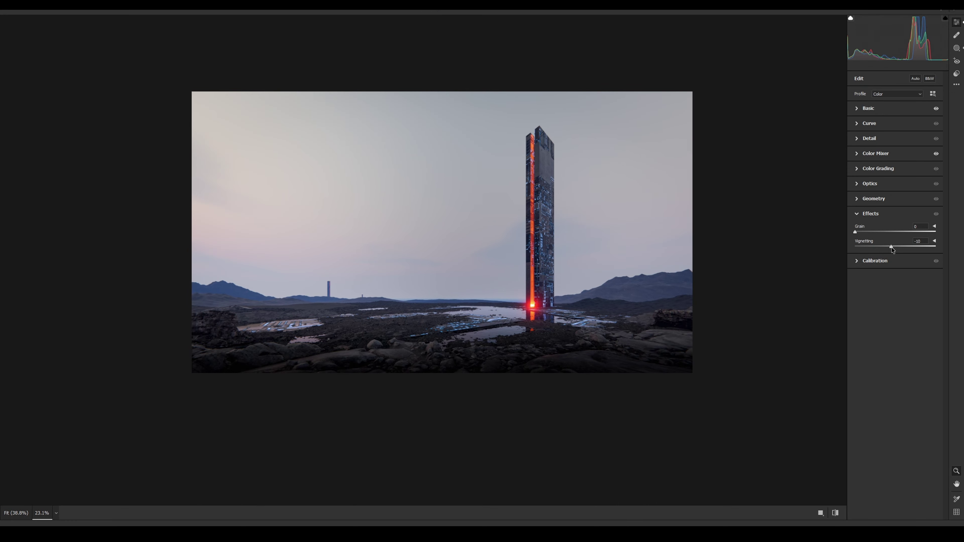
pyautogui.click(957, 47)
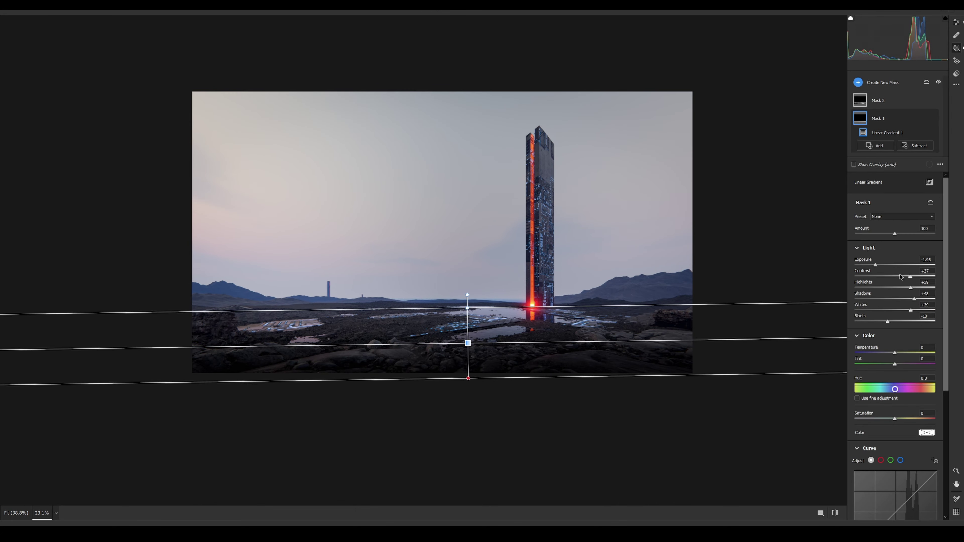
pyautogui.moveTo(884, 265); pyautogui.dragTo(880, 267)
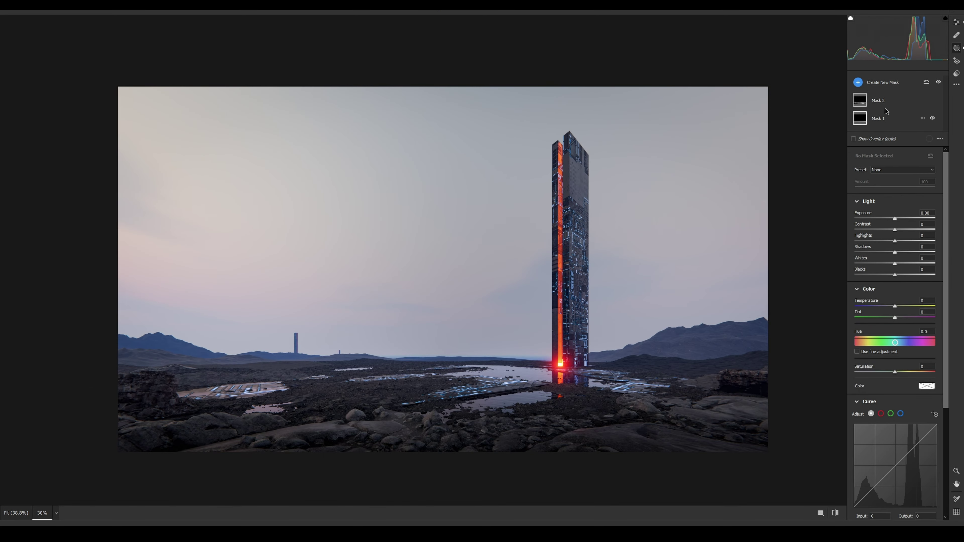
# Step: Add a wide radial gradient mask over the upper-left sky with +0.55 exposure
pyautogui.click(858, 82)
pyautogui.click(888, 147)
pyautogui.moveTo(168, 223); pyautogui.dragTo(285, 326)
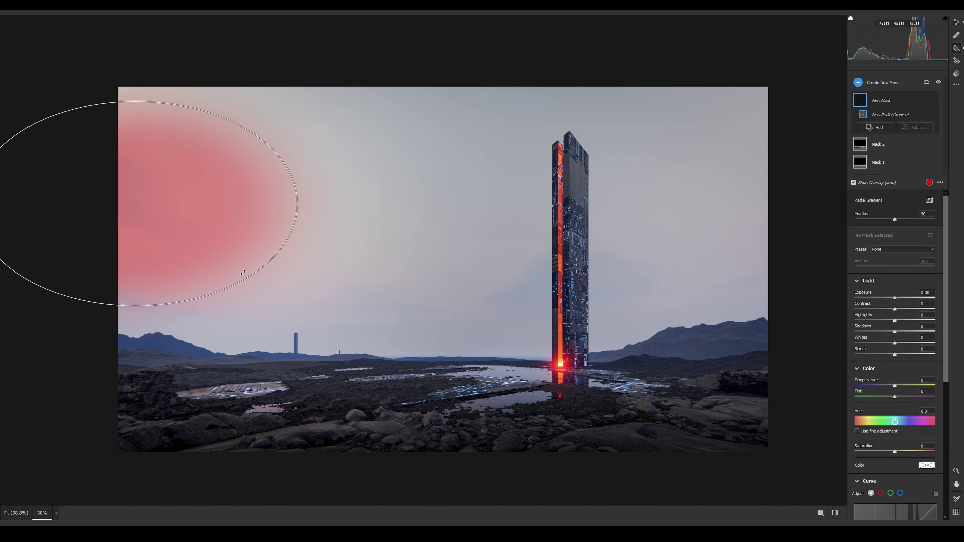
pyautogui.moveTo(894, 297); pyautogui.dragTo(901, 296)
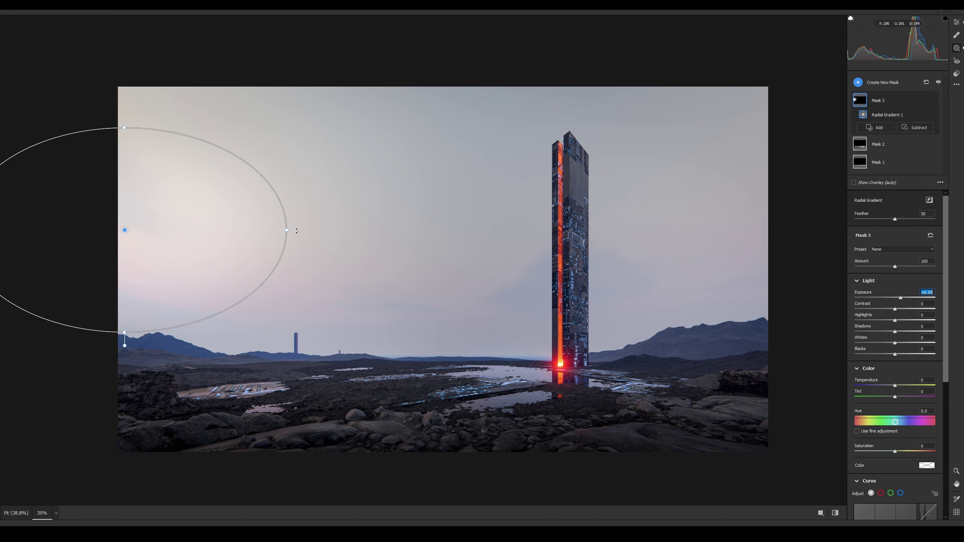
pyautogui.moveTo(289, 227); pyautogui.dragTo(488, 224)
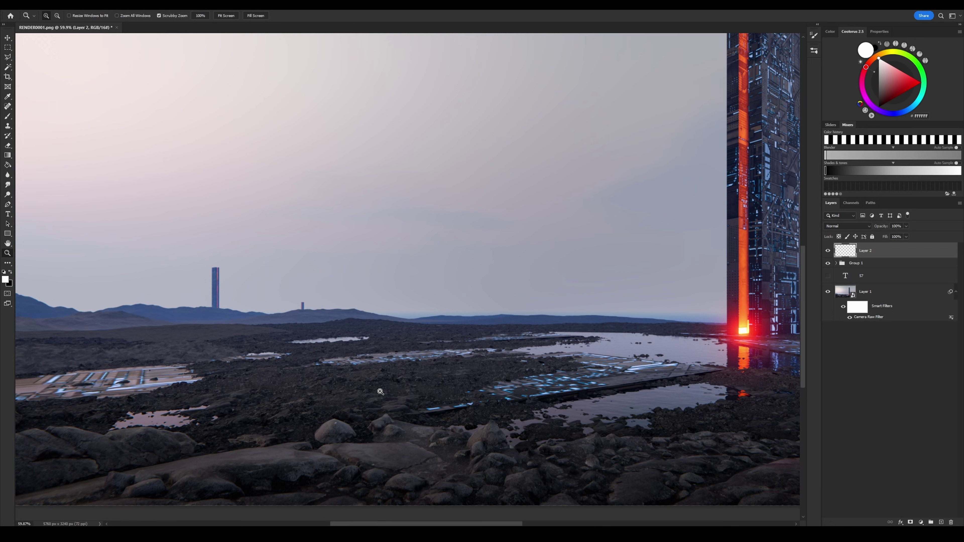
# Step: Set Layer 2 to Overlay and pick a small, soft, low-opacity brush
pyautogui.press('b')
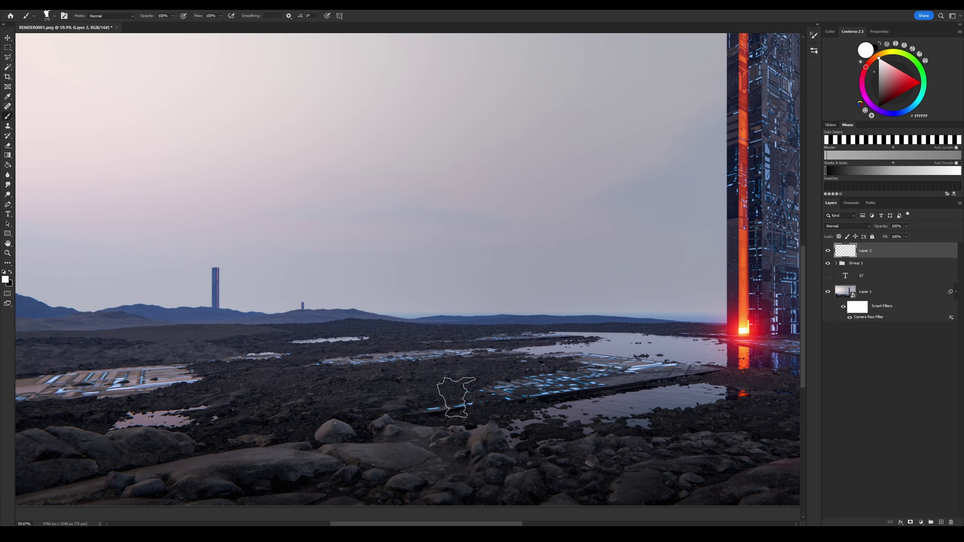
pyautogui.click(847, 226)
pyautogui.click(845, 318)
pyautogui.click(906, 226)
pyautogui.click(184, 18)
pyautogui.keyDown('alt'); pyautogui.moveTo(391, 387); pyautogui.dragTo(363, 398, button='right'); pyautogui.keyUp('alt')
pyautogui.keyDown('alt'); pyautogui.moveTo(482, 358); pyautogui.dragTo(533, 382, button='right'); pyautogui.keyUp('alt')
# Step: Paint soft glow strokes across the water around the tower
pyautogui.moveTo(695, 348); pyautogui.dragTo(434, 337)
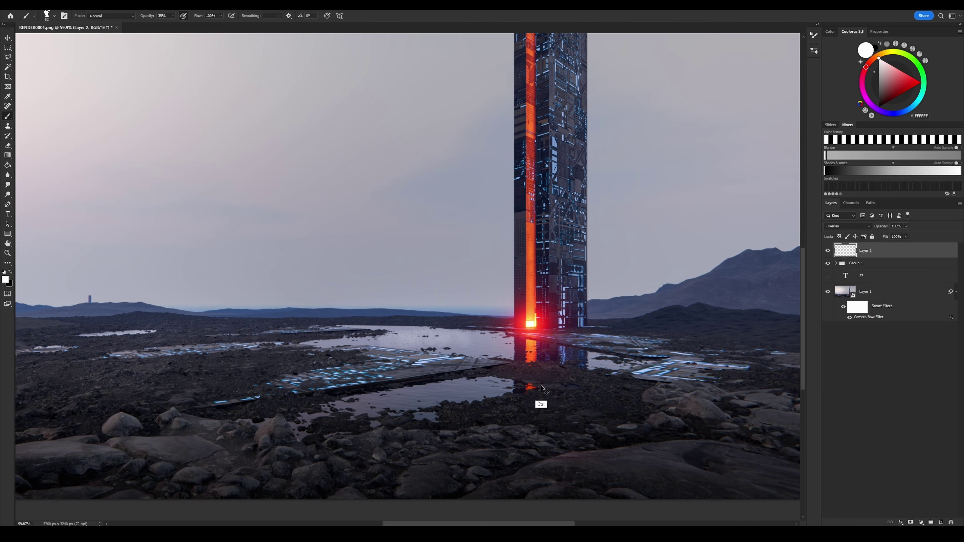
pyautogui.moveTo(516, 412); pyautogui.dragTo(439, 379)
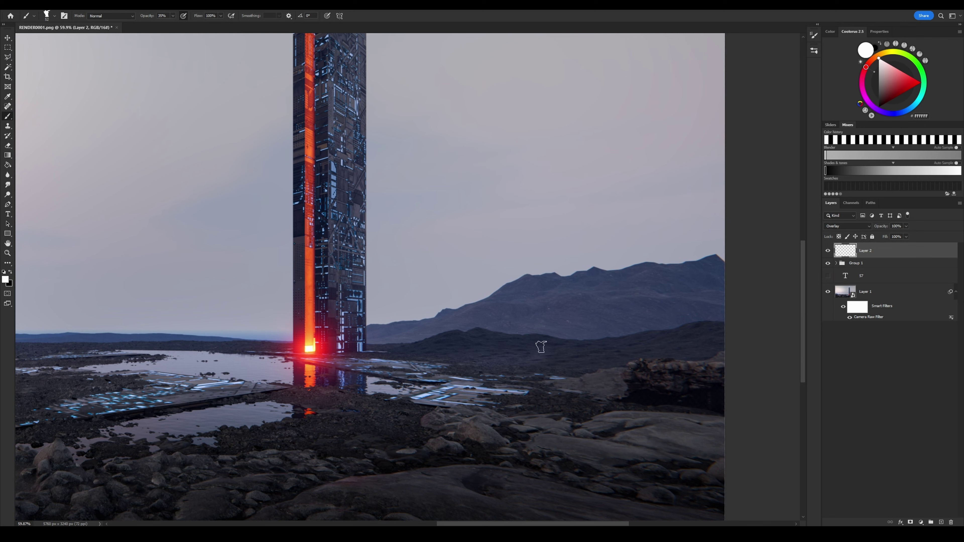
pyautogui.moveTo(596, 369); pyautogui.dragTo(756, 342)
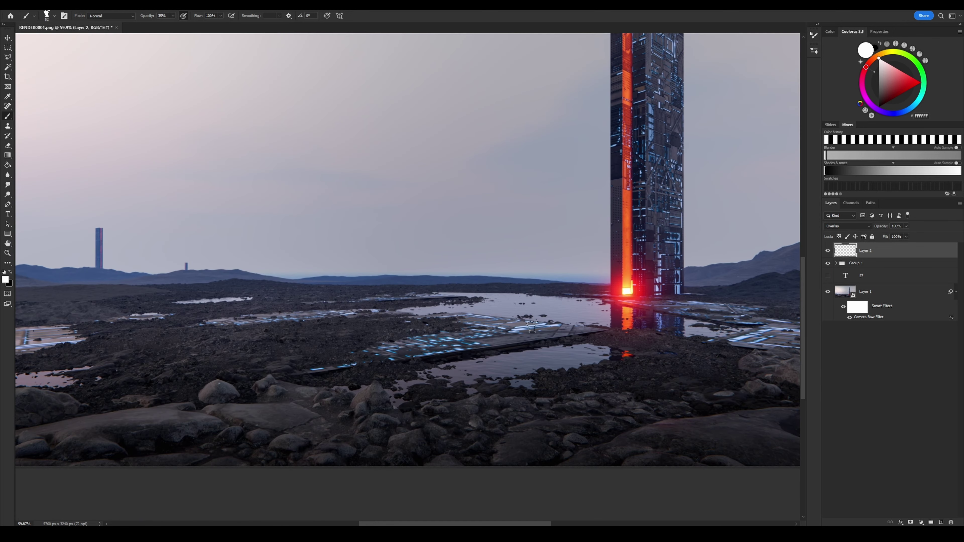
pyautogui.moveTo(483, 391); pyautogui.dragTo(318, 325)
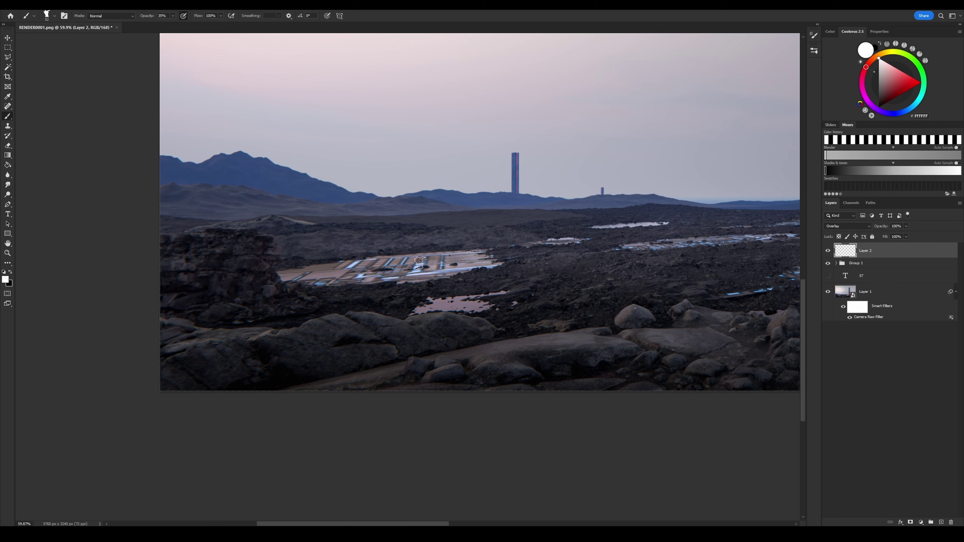
pyautogui.moveTo(572, 269); pyautogui.dragTo(332, 298)
pyautogui.moveTo(527, 320); pyautogui.dragTo(457, 290)
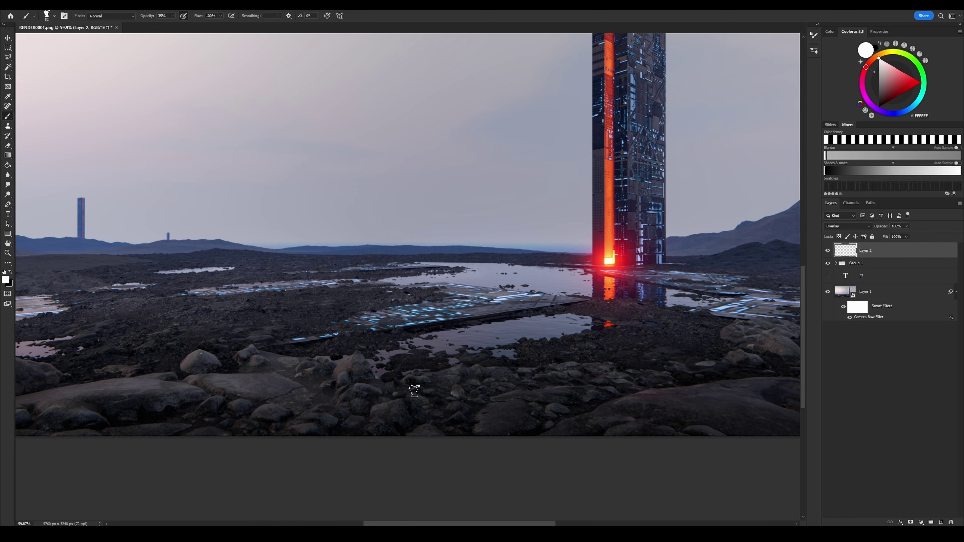
pyautogui.moveTo(632, 356); pyautogui.dragTo(402, 336)
pyautogui.moveTo(549, 382); pyautogui.dragTo(386, 380)
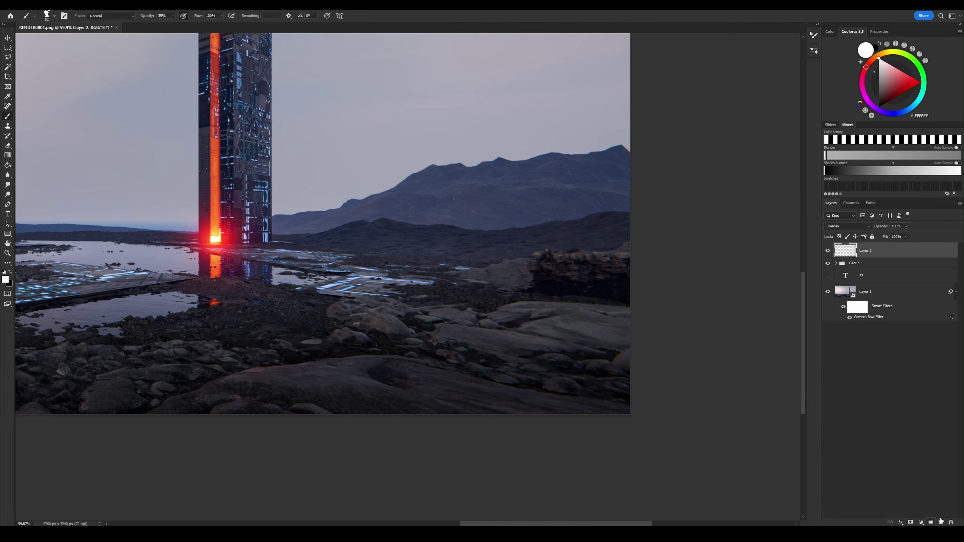
# Step: Add a new Layer 3 set to Overlay blending
pyautogui.click(941, 522)
pyautogui.click(847, 226)
pyautogui.click(839, 273)
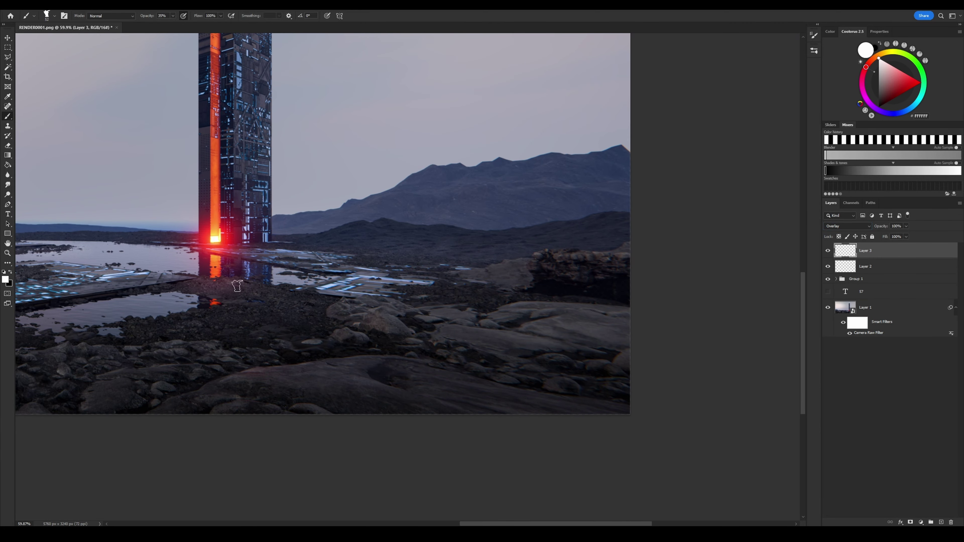
pyautogui.moveTo(236, 382); pyautogui.dragTo(339, 347)
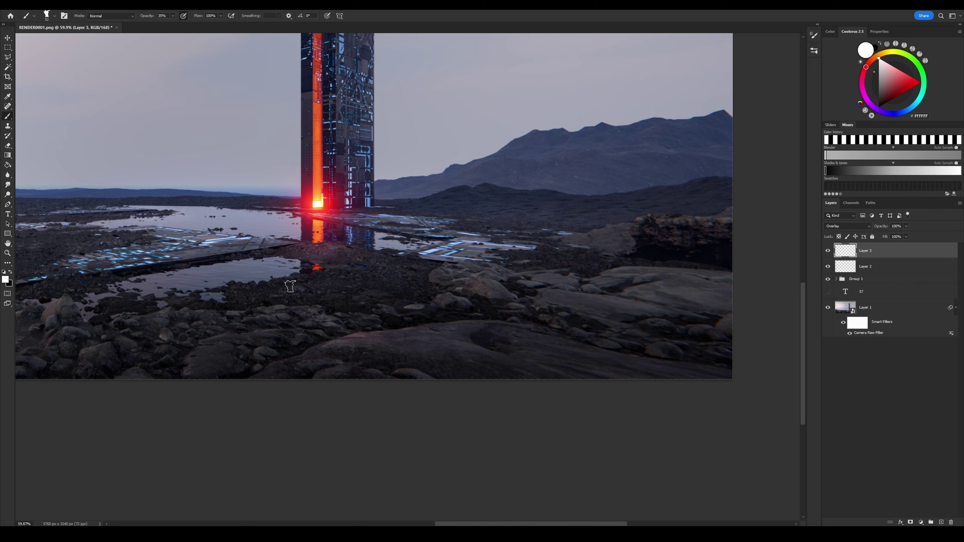
pyautogui.click(847, 226)
pyautogui.click(850, 323)
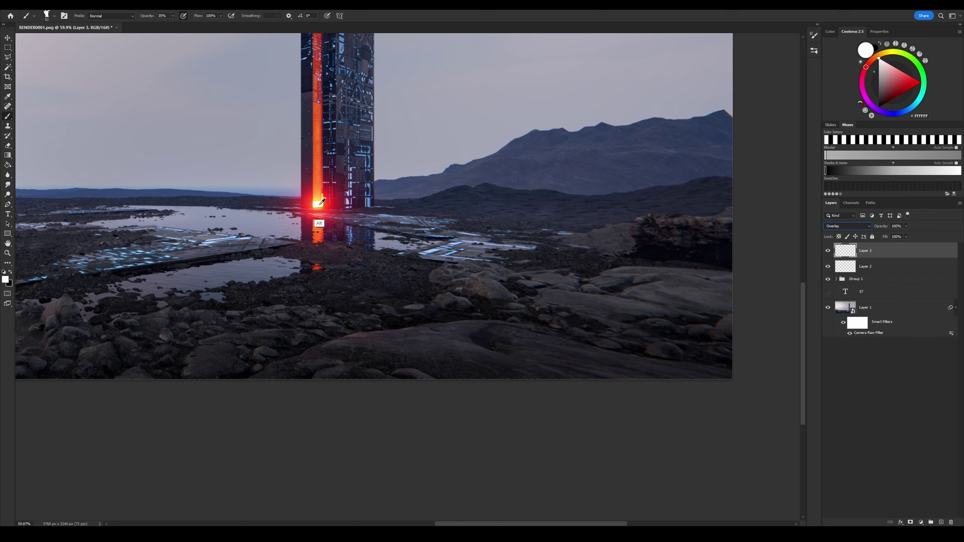
# Step: Sample the tower's orange glow, shift it toward red-orange, and switch to the Eraser
pyautogui.keyDown('alt'); pyautogui.click(321, 203); pyautogui.keyUp('alt')
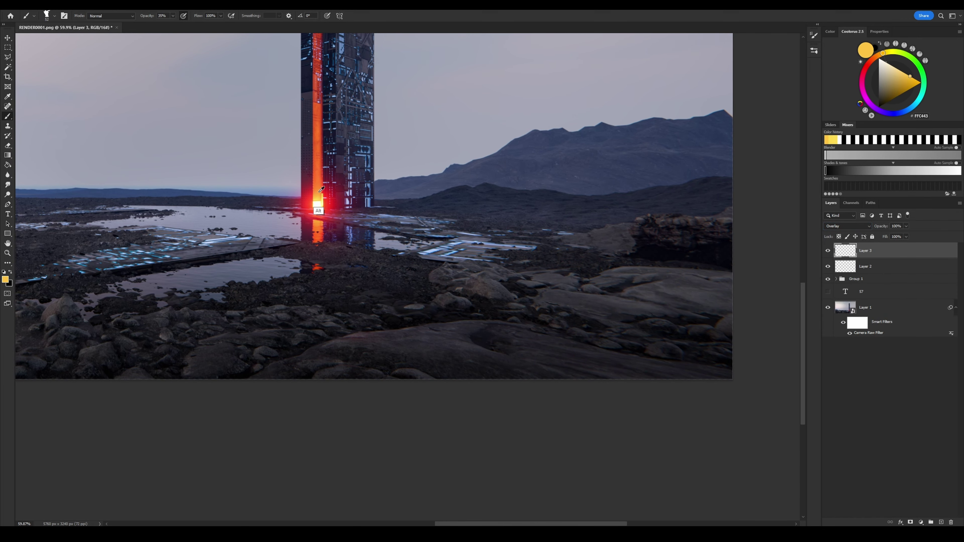
pyautogui.click(873, 59)
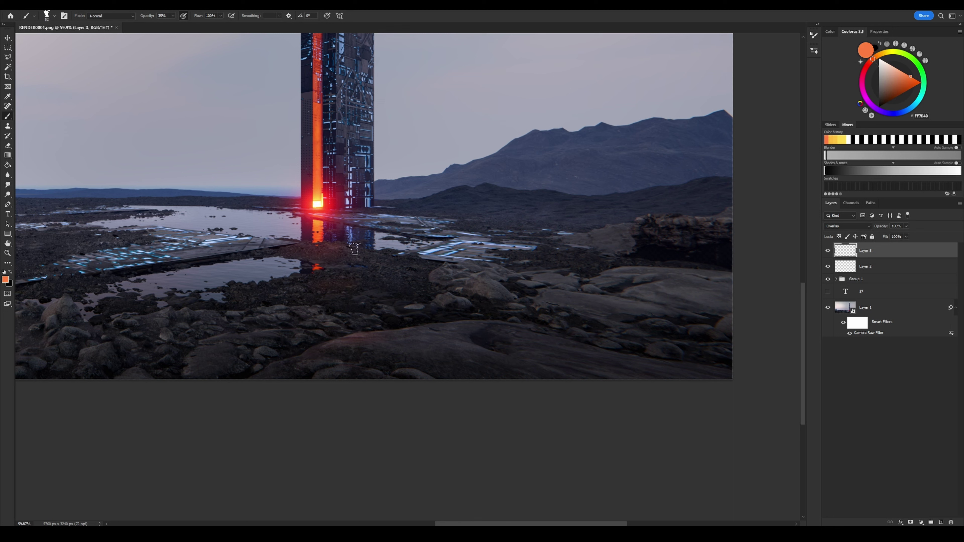
pyautogui.press('e')
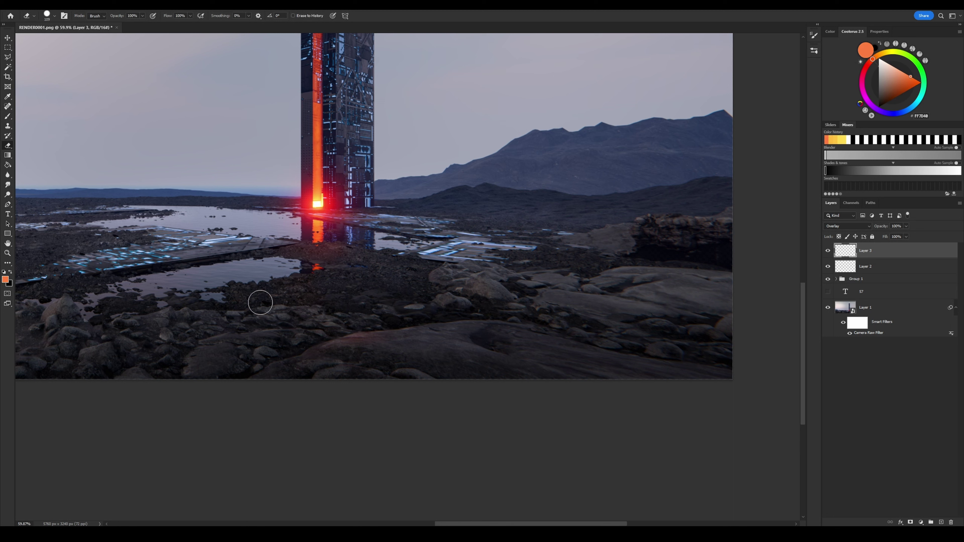
pyautogui.click(384, 274)
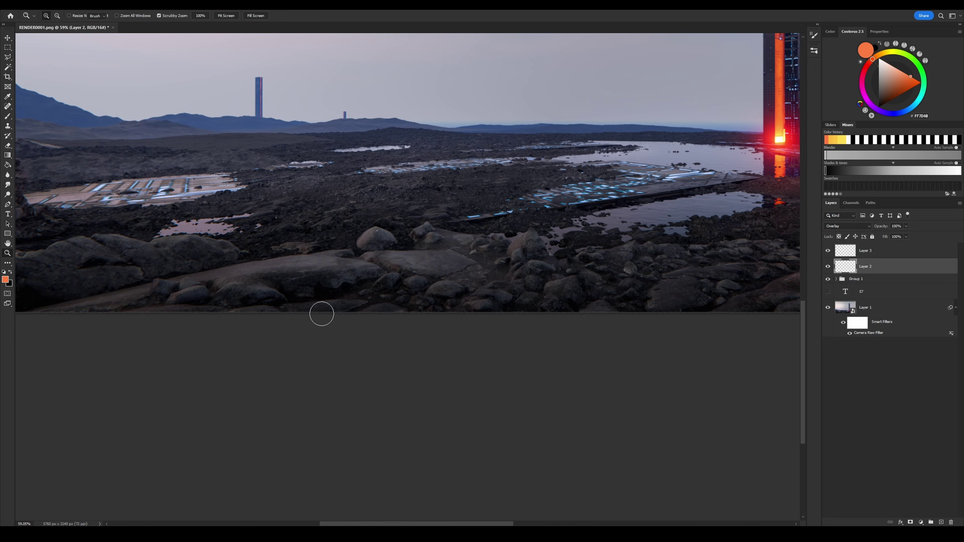
pyautogui.moveTo(411, 298); pyautogui.dragTo(377, 302)
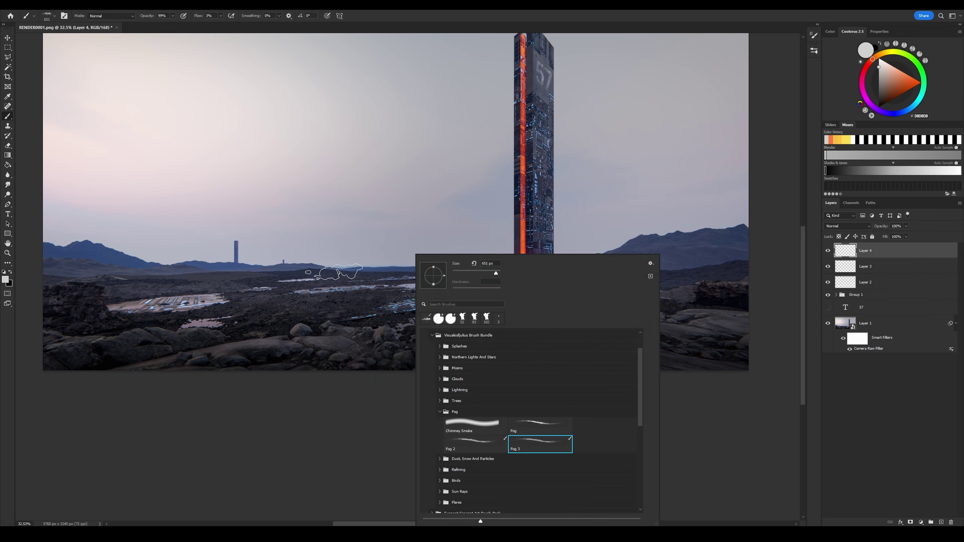
# Step: Sample the sky's pale grey and paint faint haze over the mountain base
pyautogui.press('Return')
pyautogui.keyDown('alt'); pyautogui.click(586, 223); pyautogui.keyUp('alt')
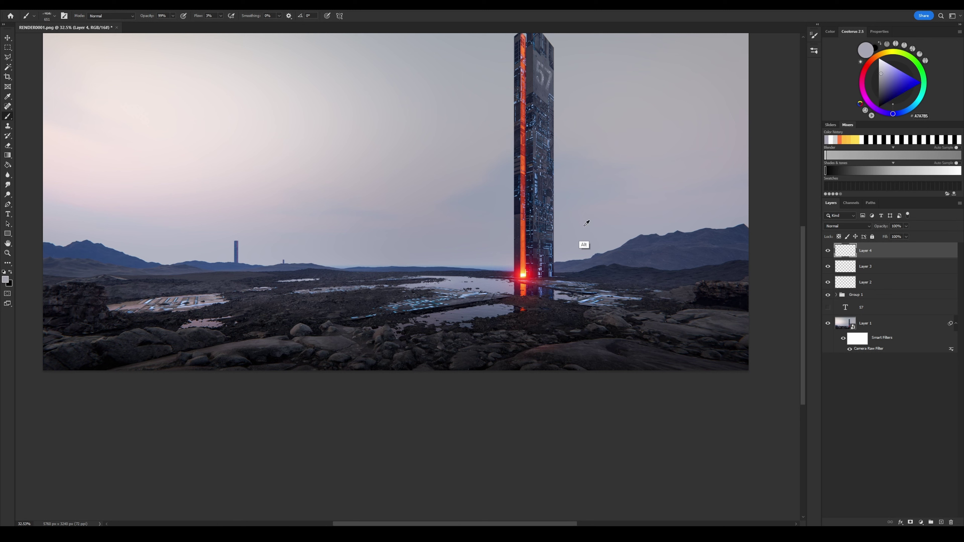
pyautogui.moveTo(679, 258); pyautogui.dragTo(730, 249)
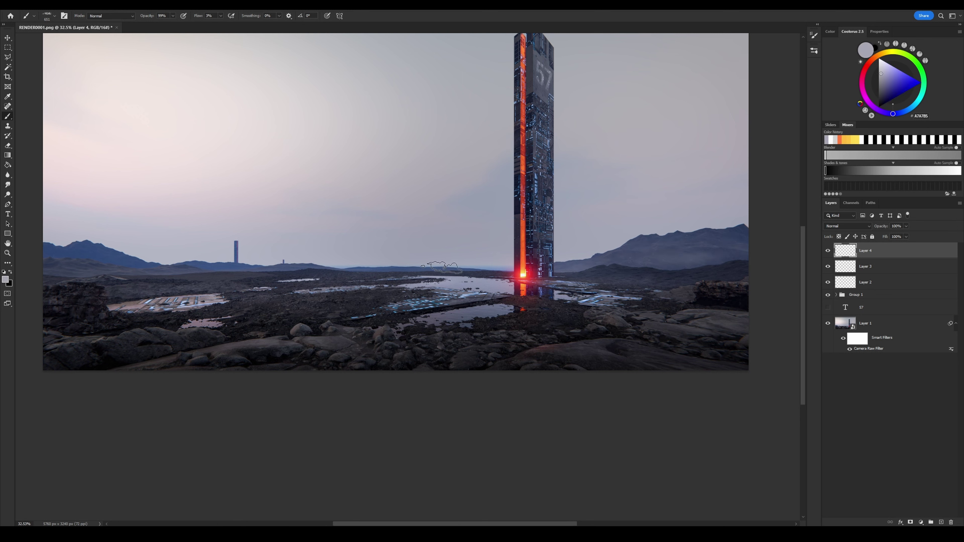
pyautogui.moveTo(218, 275); pyautogui.dragTo(398, 269)
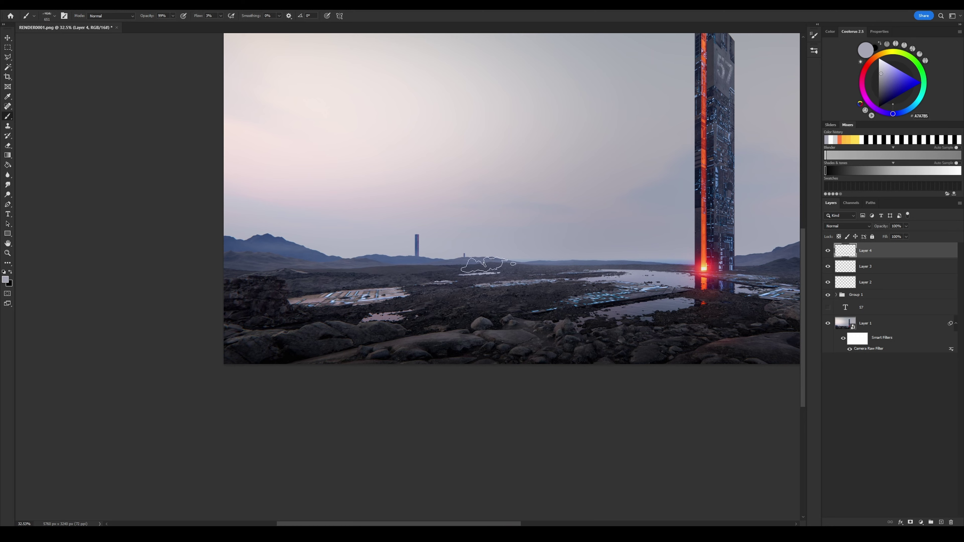
pyautogui.moveTo(548, 287); pyautogui.dragTo(385, 307)
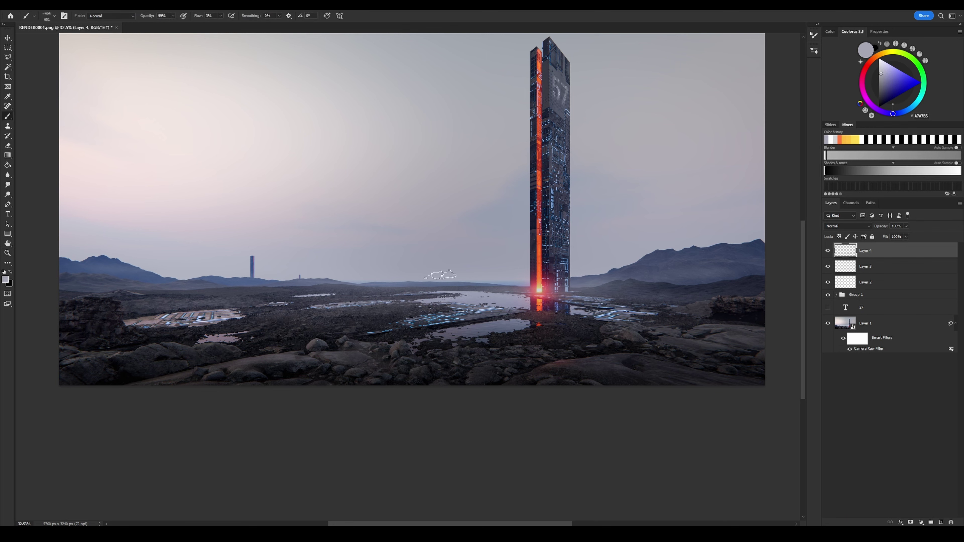
# Step: Frame the whole sky and paint cloudy fog into the upper-left sky
pyautogui.press('z')
pyautogui.moveTo(441, 274); pyautogui.dragTo(417, 275)
pyautogui.moveTo(572, 303); pyautogui.dragTo(556, 341)
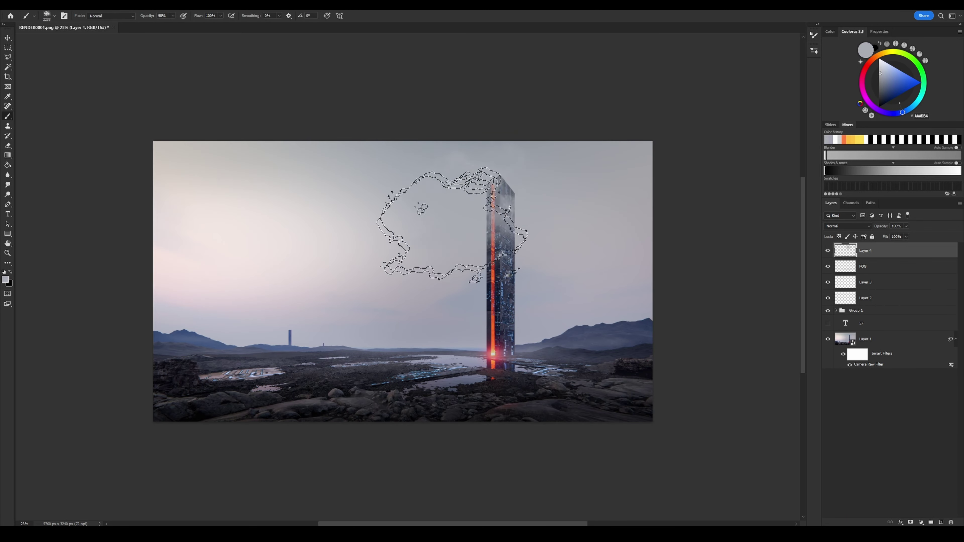
pyautogui.moveTo(254, 284); pyautogui.dragTo(290, 183)
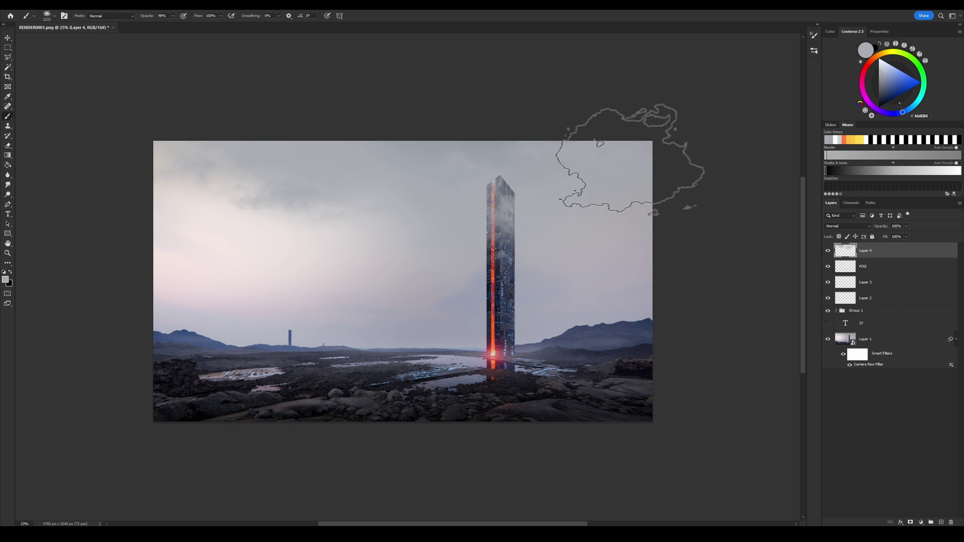
pyautogui.press('z')
pyautogui.moveTo(380, 334)
pyautogui.mouseDown()
pyautogui.moveTo(342, 334)
pyautogui.moveTo(402, 355)
pyautogui.mouseUp()
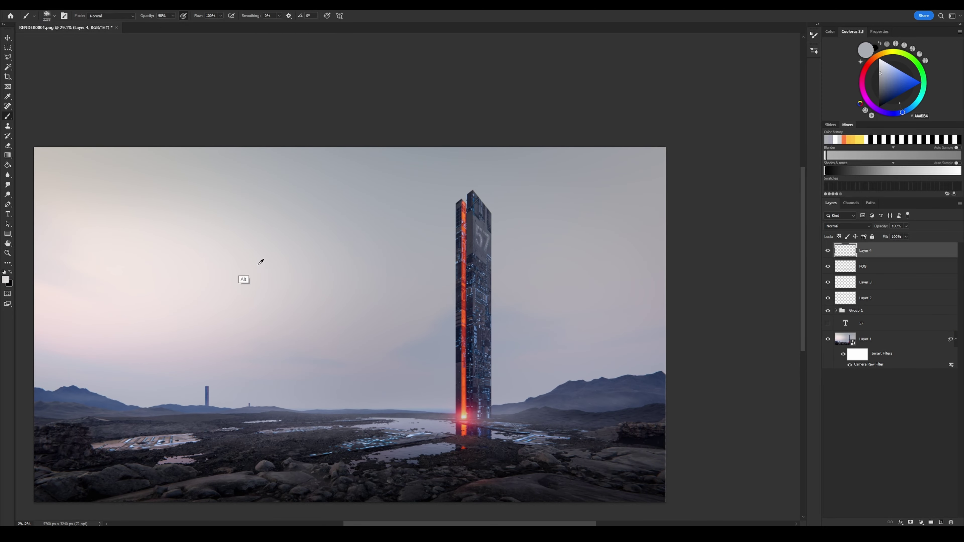
# Step: Paint pale fog over the tower top, then undo that stroke
pyautogui.keyDown('alt'); pyautogui.click(261, 262); pyautogui.keyUp('alt')
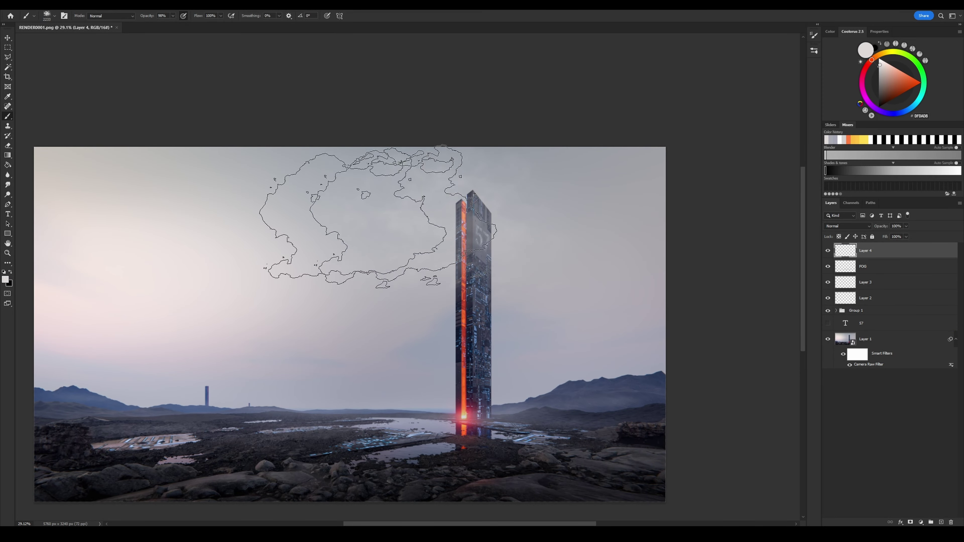
pyautogui.moveTo(387, 205); pyautogui.dragTo(604, 129)
pyautogui.press('z')
pyautogui.moveTo(380, 293); pyautogui.dragTo(334, 293)
pyautogui.hotkey('ctrl', 'z')
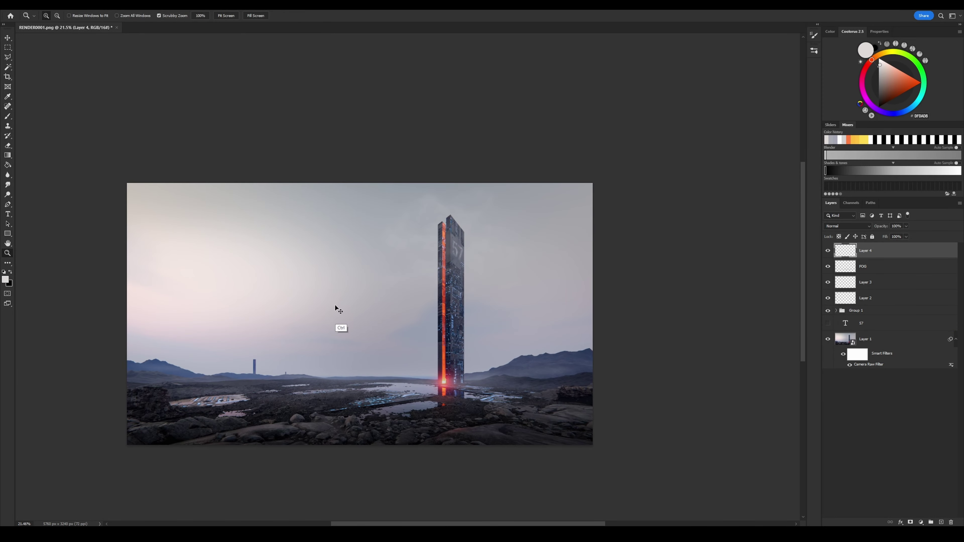
# Step: Return to the cloud brush with a sampled grey-blue and zoom in on the tower base
pyautogui.press('b')
pyautogui.keyDown('alt'); pyautogui.click(451, 262); pyautogui.keyUp('alt')
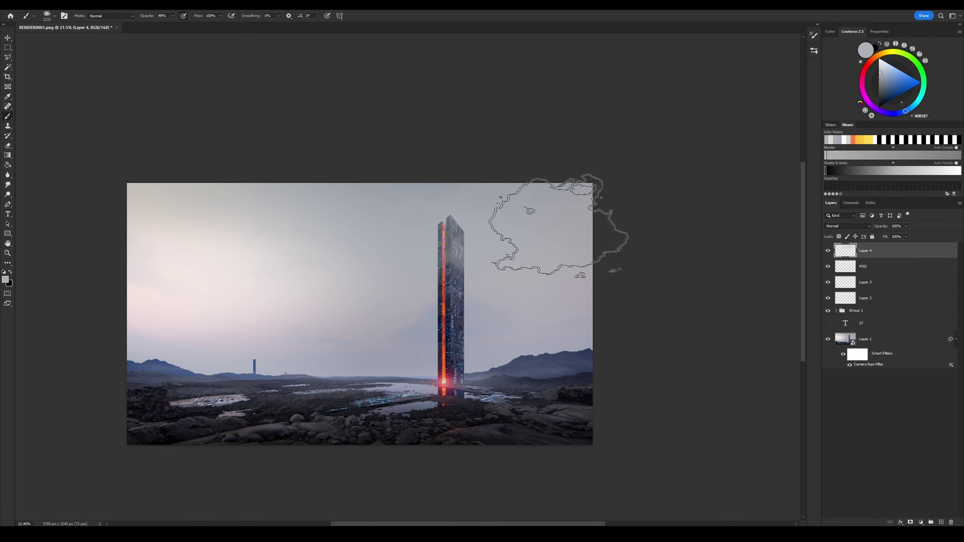
pyautogui.press('z')
pyautogui.moveTo(424, 320)
pyautogui.mouseDown()
pyautogui.moveTo(493, 321)
pyautogui.moveTo(380, 308)
pyautogui.mouseUp()
pyautogui.moveTo(439, 289); pyautogui.dragTo(444, 276)
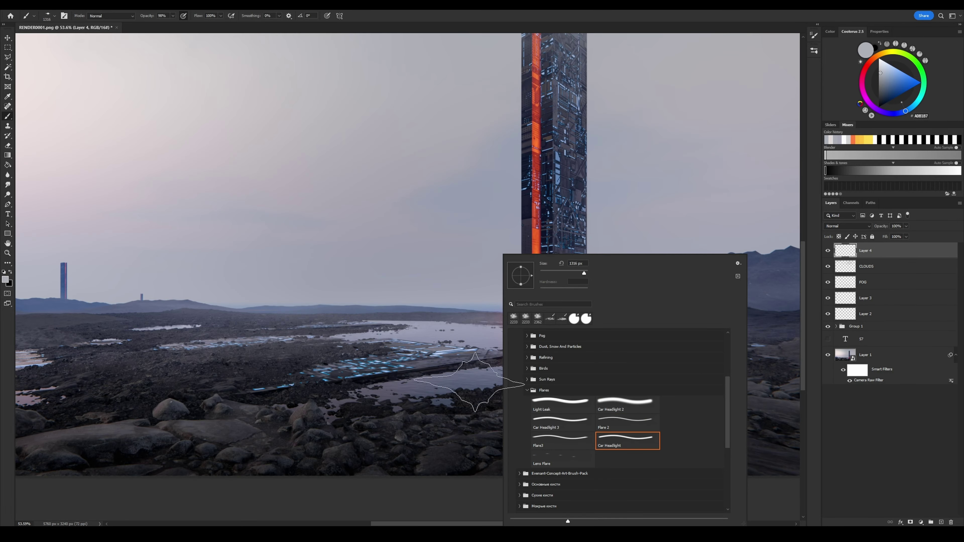
# Step: Paint a full-opacity salmon-orange flare along the tower's base on Layer 4, blended as Screen
pyautogui.press('0')
pyautogui.keyDown('alt'); pyautogui.click(521, 334); pyautogui.keyUp('alt')
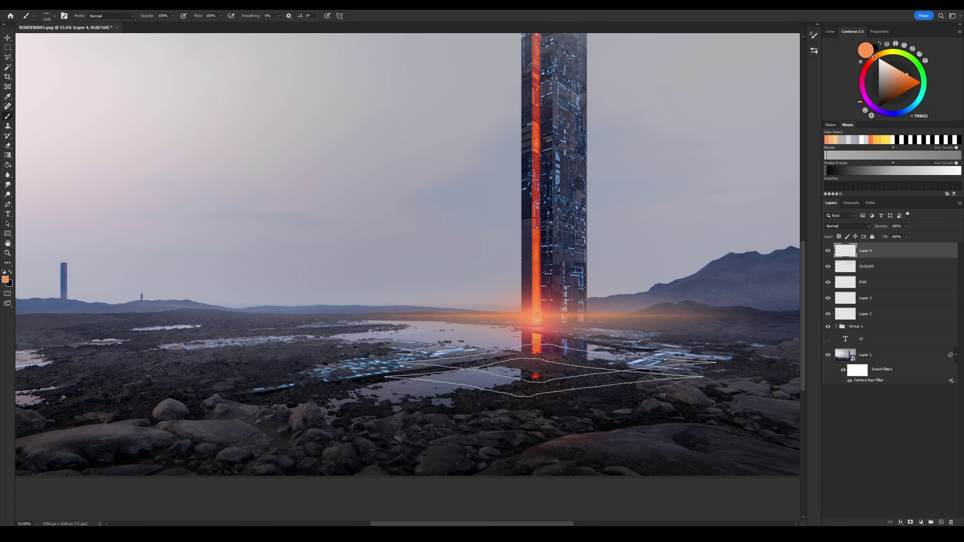
pyautogui.click(900, 71)
pyautogui.moveTo(379, 315); pyautogui.dragTo(754, 315)
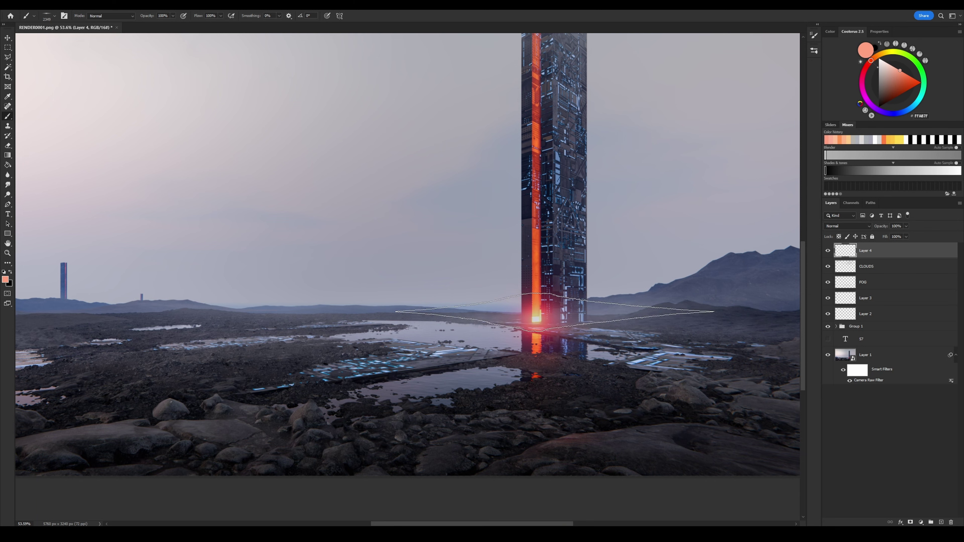
pyautogui.click(846, 226)
pyautogui.click(846, 279)
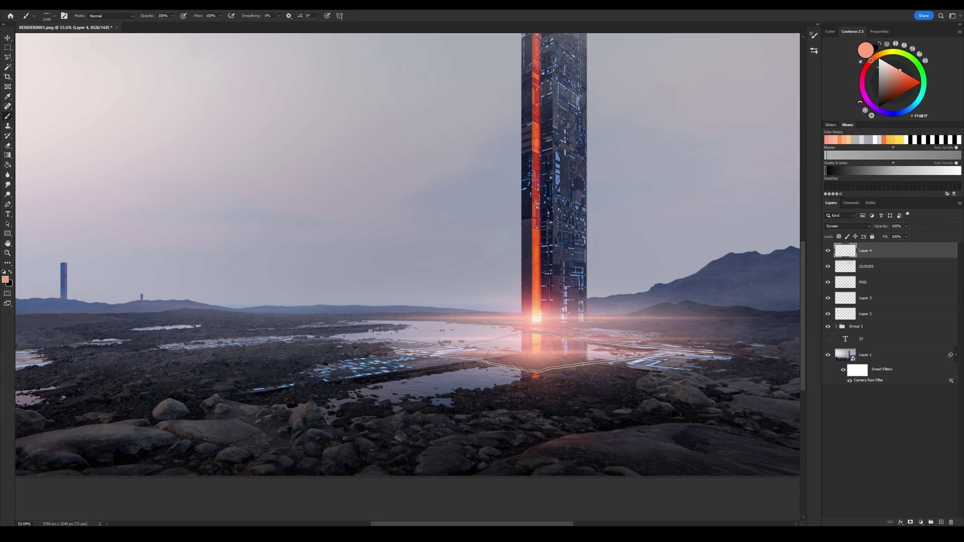
# Step: Erase the haze over the upper tower on the CLOUDS layer
pyautogui.press('z')
pyautogui.moveTo(550, 324)
pyautogui.mouseDown()
pyautogui.moveTo(510, 323)
pyautogui.moveTo(674, 334)
pyautogui.mouseUp()
pyautogui.hotkey('alt', '[')
pyautogui.press('e')
pyautogui.moveTo(567, 236); pyautogui.dragTo(566, 224)
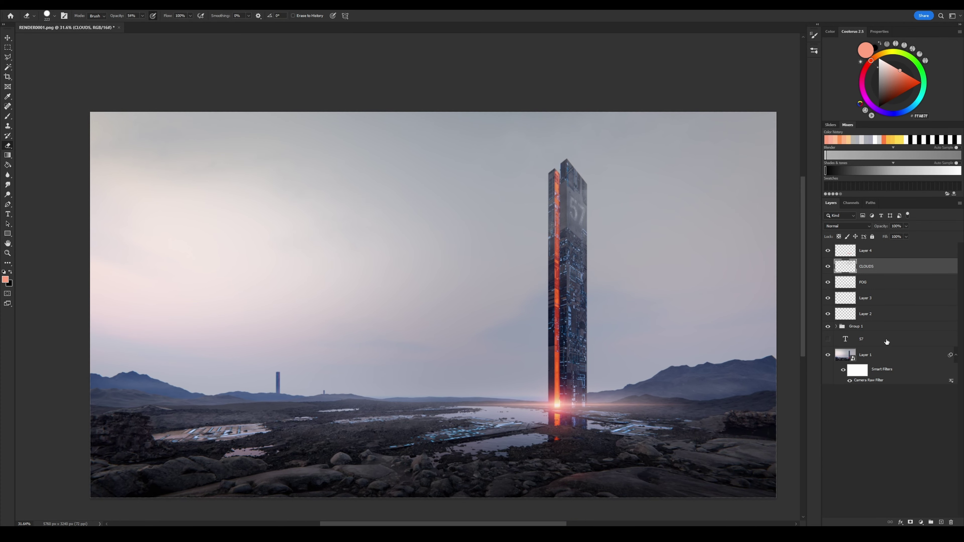
# Step: Add a new Layer 5 and lasso the tower's glowing light strip
pyautogui.click(887, 314)
pyautogui.hotkey('ctrl', 'shift', 'alt', 'n')
pyautogui.press('l')
pyautogui.click(520, 75)
pyautogui.click(520, 505)
# Step: Fill the light strip with orange on Layer 5 and set it to Screen
pyautogui.press('g')
pyautogui.click(524, 418)
pyautogui.hotkey('ctrl', 'd')
pyautogui.click(846, 226)
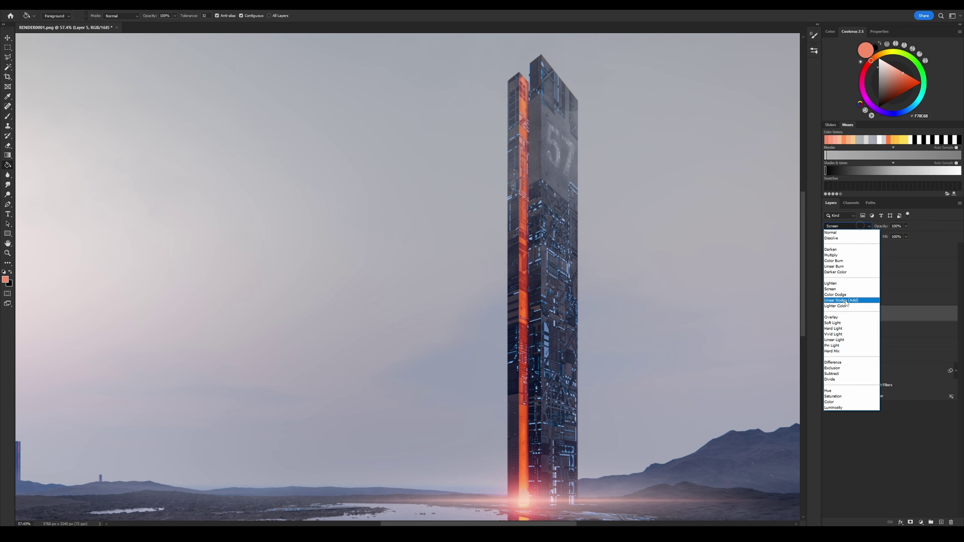
pyautogui.click(832, 289)
pyautogui.keyDown('ctrl'); pyautogui.click(846, 313); pyautogui.keyUp('ctrl')
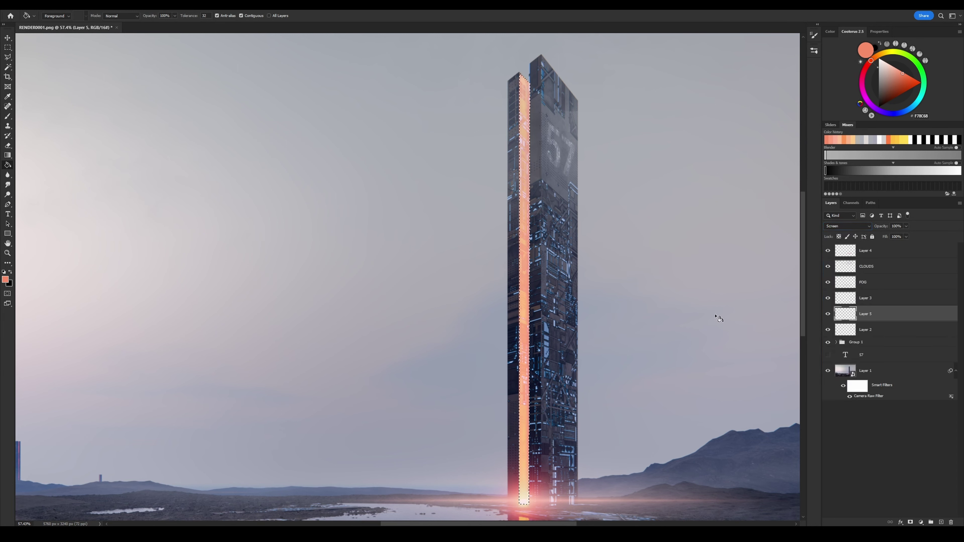
pyautogui.hotkey('ctrl', 'd')
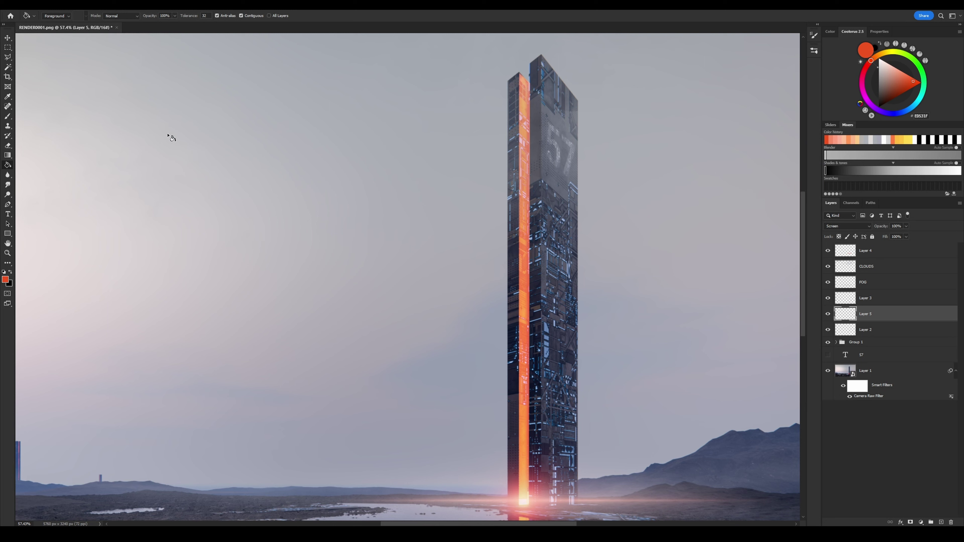
# Step: Apply a Gaussian Blur of about 33 to soften the orange strip
pyautogui.click(145, 9)
pyautogui.click(212, 129)
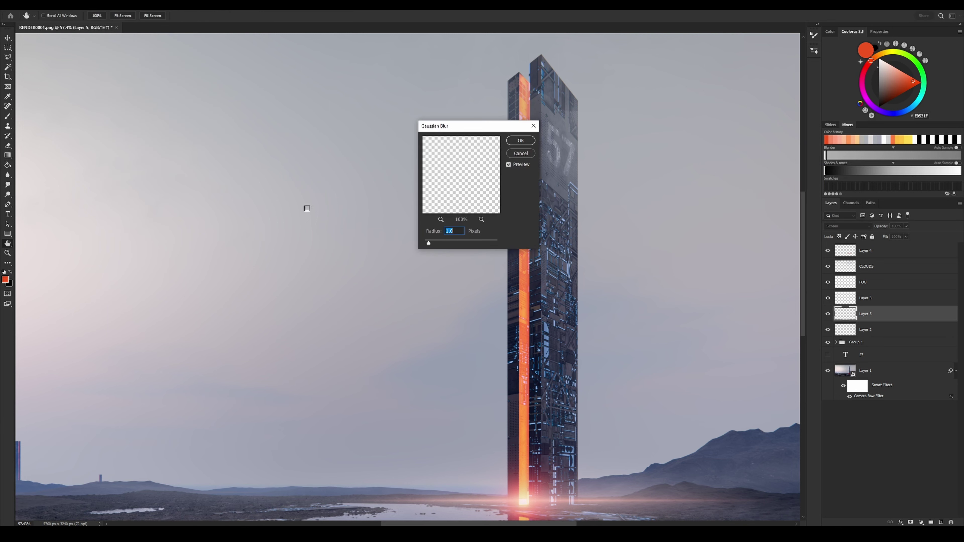
pyautogui.moveTo(345, 246); pyautogui.dragTo(367, 247)
pyautogui.press('Return')
# Step: Marquee-select the tower's right face and switch to the Eraser to trim the glow
pyautogui.press('m')
pyautogui.moveTo(560, 80); pyautogui.dragTo(509, 509)
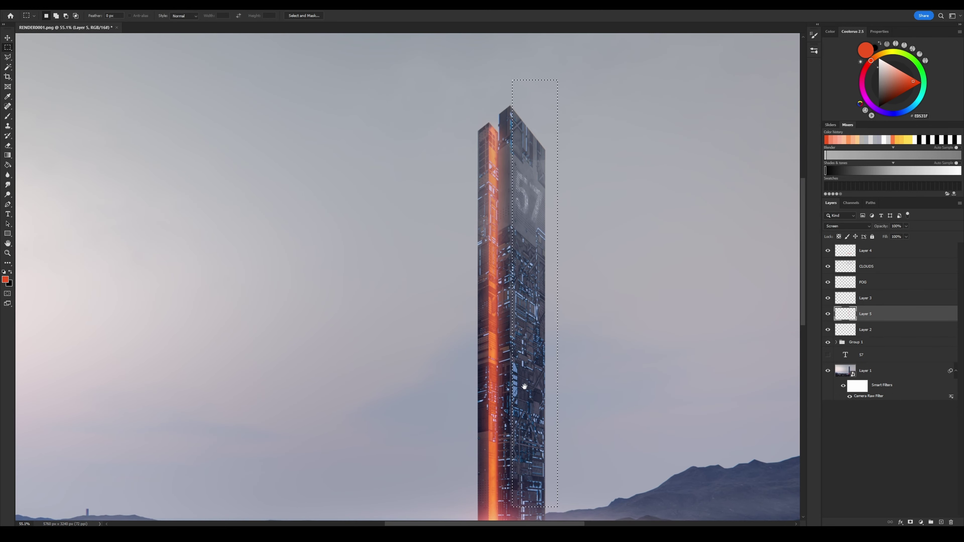
pyautogui.keyDown('alt'); pyautogui.scroll(-1, 509, 509); pyautogui.keyUp('alt')
pyautogui.moveTo(524, 373); pyautogui.dragTo(513, 377)
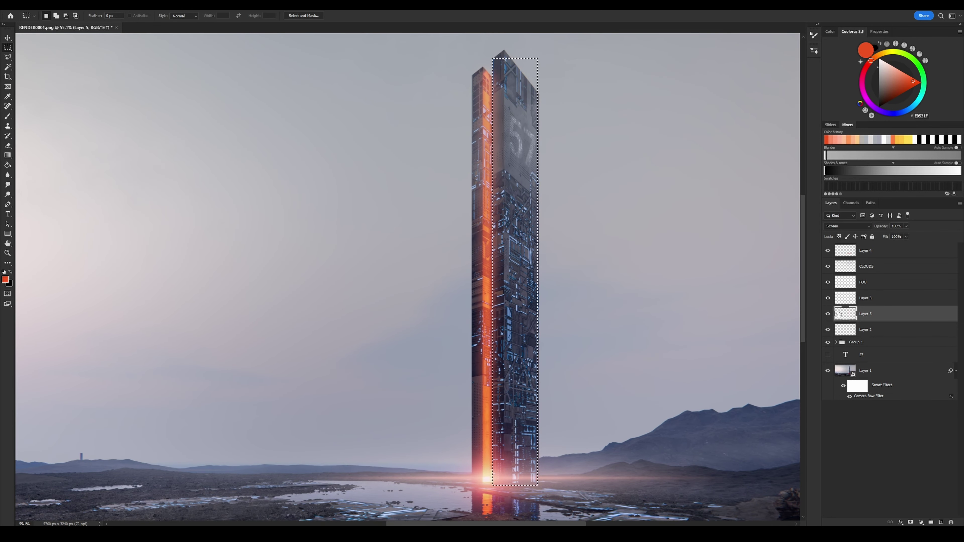
pyautogui.press('e')
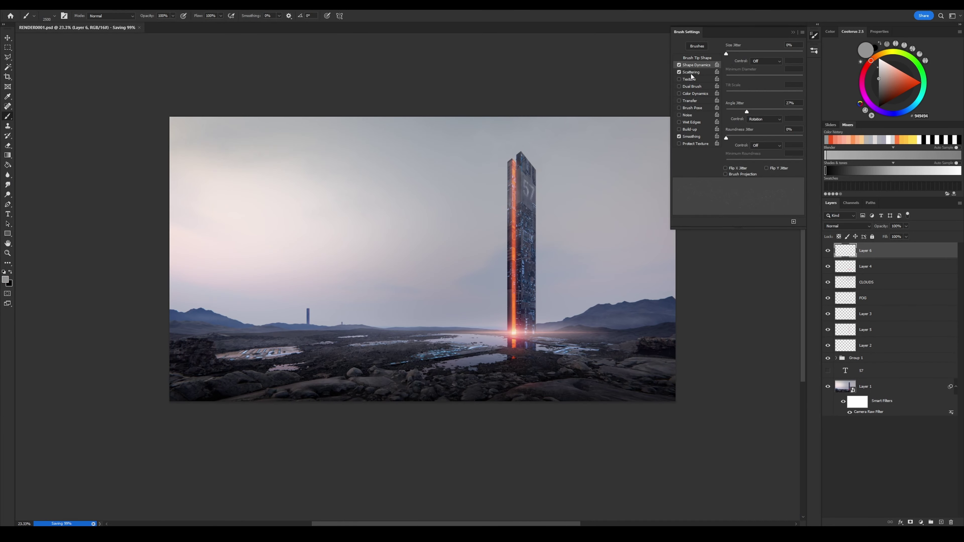
pyautogui.click(691, 73)
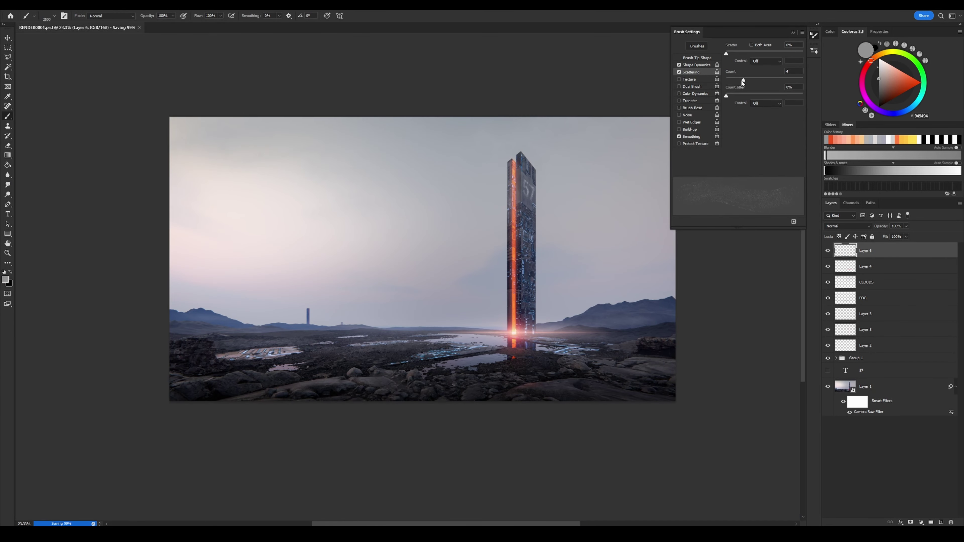
# Step: Enable size and angle jitter in Brush Settings for the dust brush, then close the panel
pyautogui.click(697, 65)
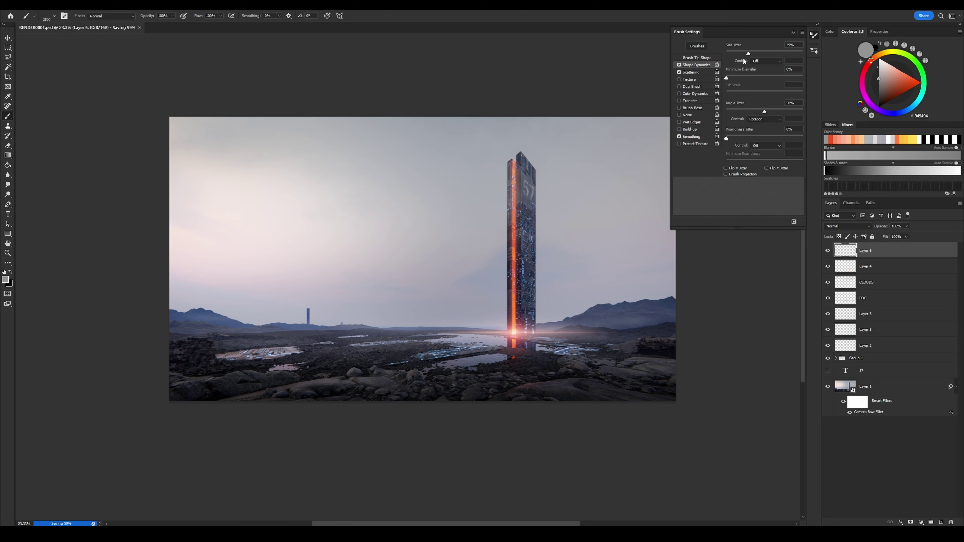
pyautogui.click(793, 33)
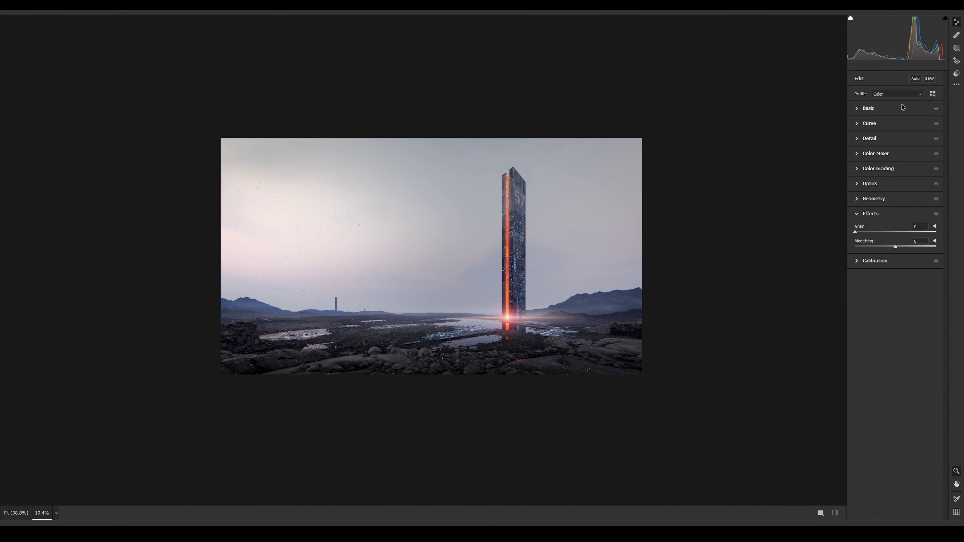
# Step: Add an inverted, enlarged radial gradient with exposure -0.50, shadows +14 and blacks -18
pyautogui.click(872, 169)
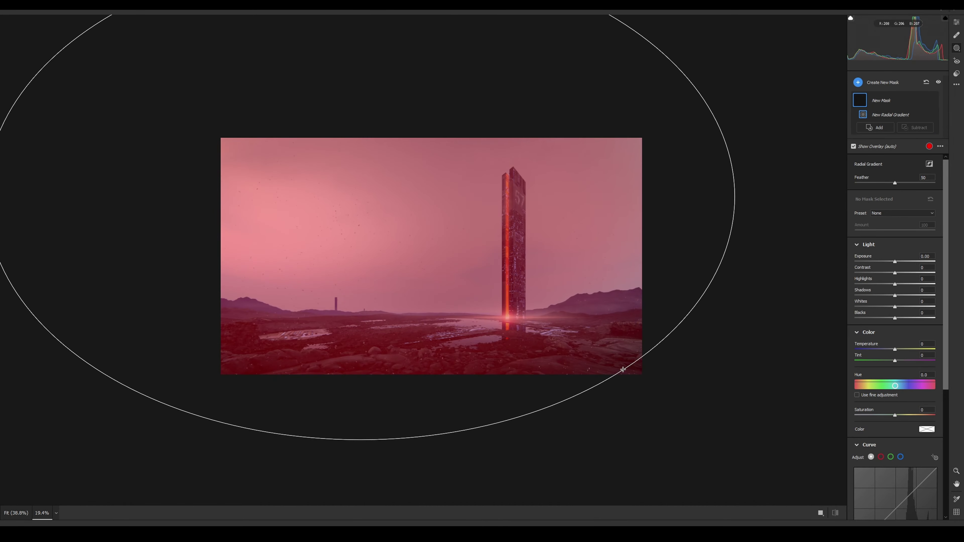
pyautogui.click(930, 164)
pyautogui.moveTo(360, 196); pyautogui.dragTo(403, 219)
pyautogui.moveTo(646, 219); pyautogui.dragTo(687, 221)
pyautogui.moveTo(397, 54); pyautogui.dragTo(391, 23)
pyautogui.moveTo(397, 221)
pyautogui.mouseDown()
pyautogui.moveTo(392, 244)
pyautogui.moveTo(451, 247)
pyautogui.mouseUp()
pyautogui.moveTo(892, 263); pyautogui.dragTo(888, 261)
pyautogui.moveTo(892, 320)
pyautogui.mouseDown()
pyautogui.moveTo(907, 296)
pyautogui.moveTo(887, 319)
pyautogui.moveTo(888, 349)
pyautogui.mouseUp()
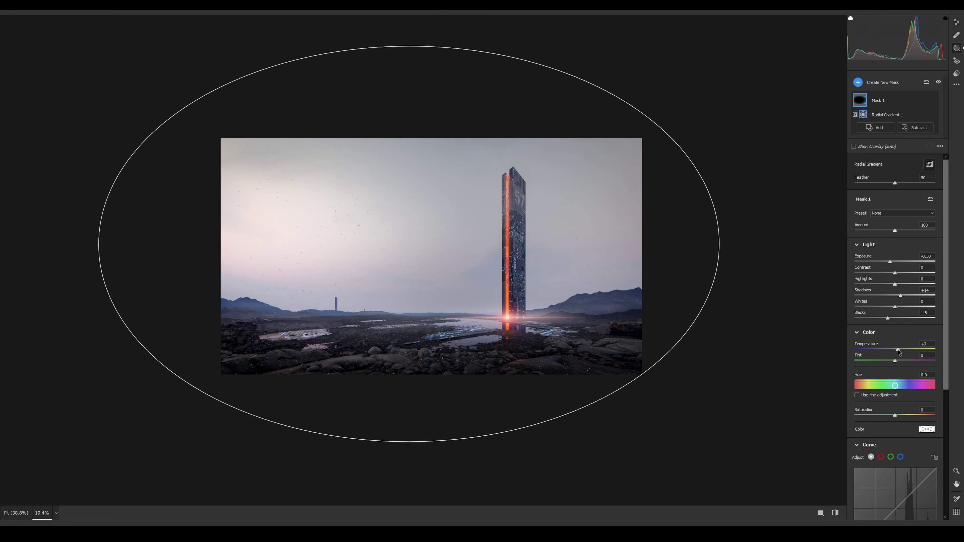
pyautogui.click(957, 22)
# Step: Zoom in on the tower to inspect the grain at 16
pyautogui.click(547, 277)
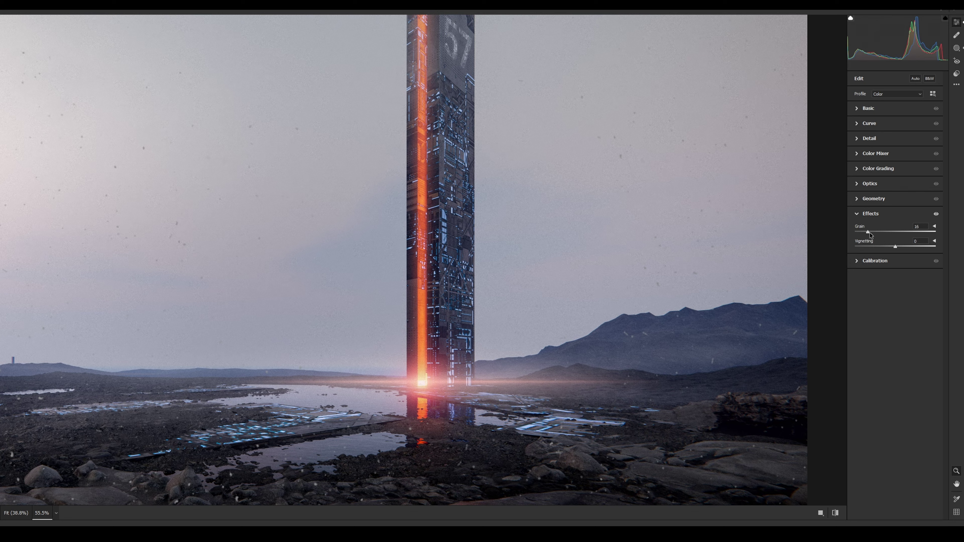